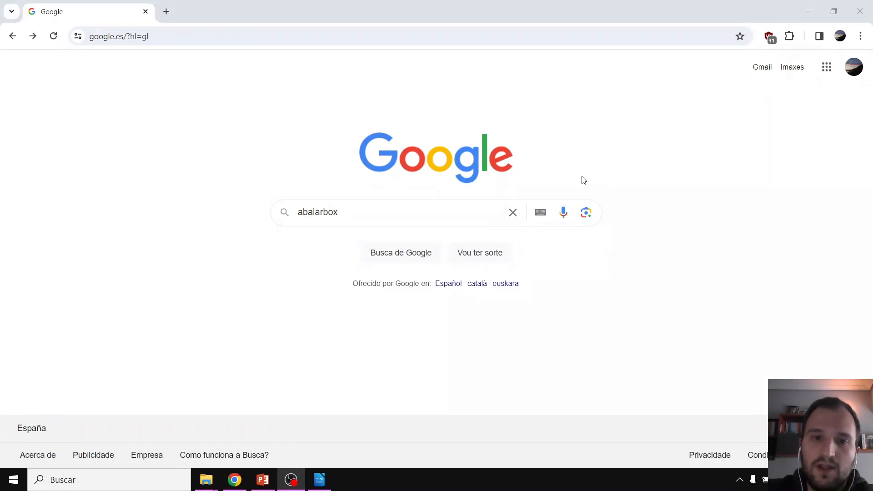
# Search Google for abalarbox and open the official 'Abalar Box - Xunta de Galicia' site
pyautogui.click(427, 213)
pyautogui.press('Return')
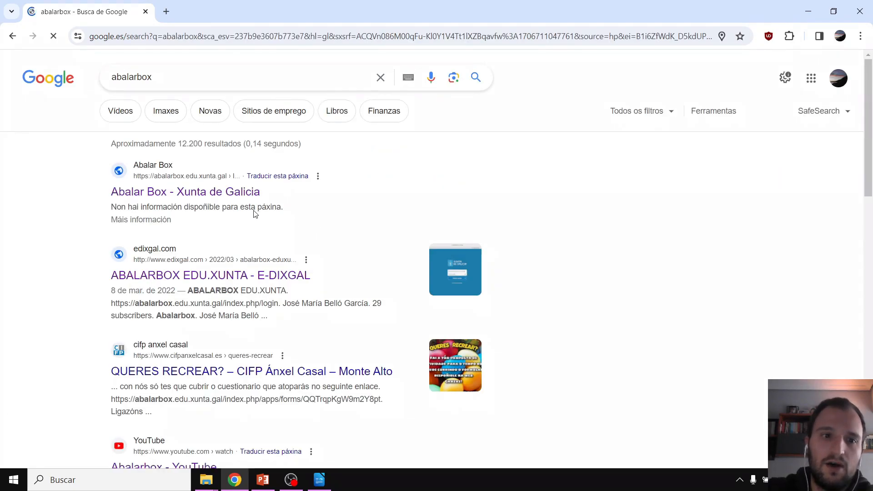
pyautogui.click(203, 193)
# Sign in with the saved username suggestion and the account password
pyautogui.click(459, 223)
pyautogui.click(421, 218)
pyautogui.write('••••••••••••')
pyautogui.press('Return')
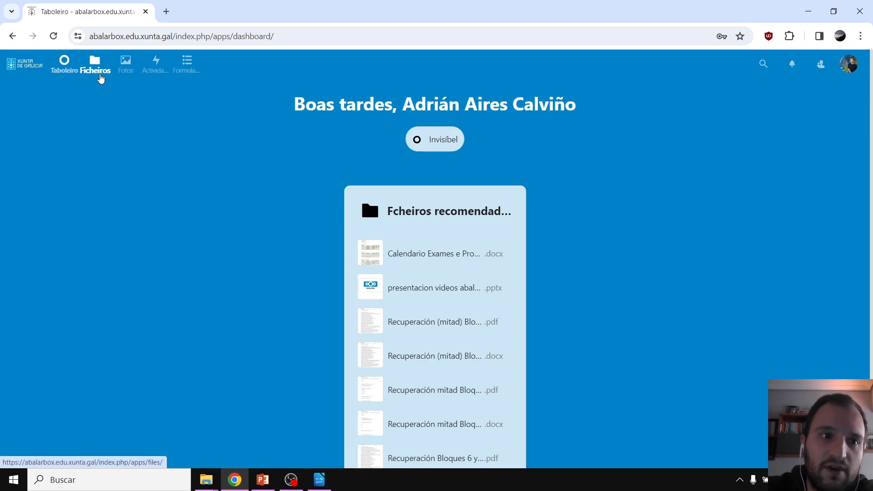
# Open the Ficheiros area, then look at the + menu and cancel the Enviar ficheiro upload
pyautogui.click(96, 69)
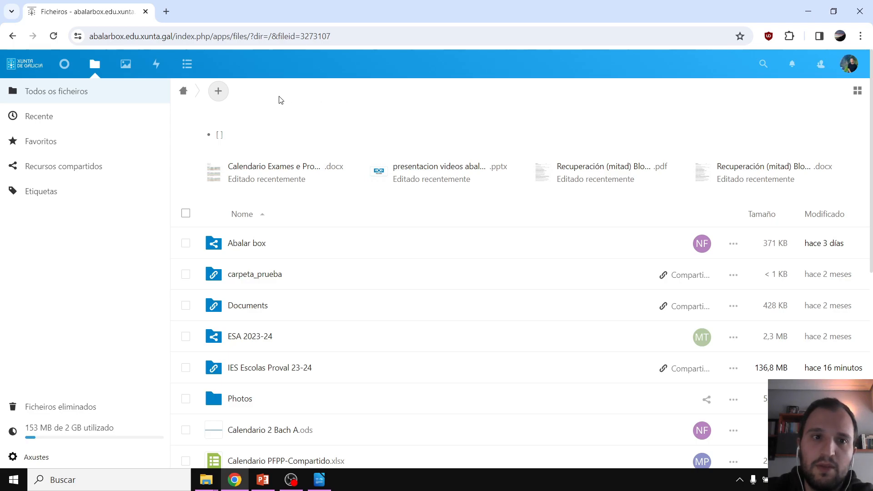
pyautogui.click(226, 97)
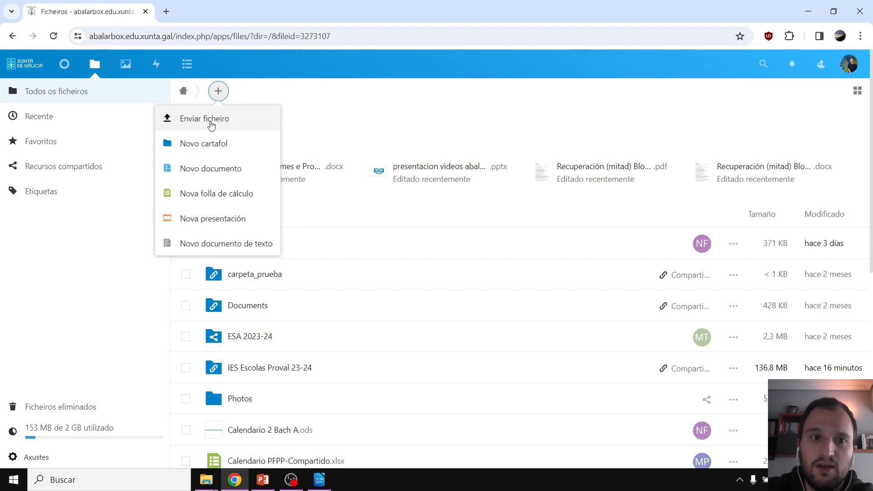
pyautogui.click(213, 125)
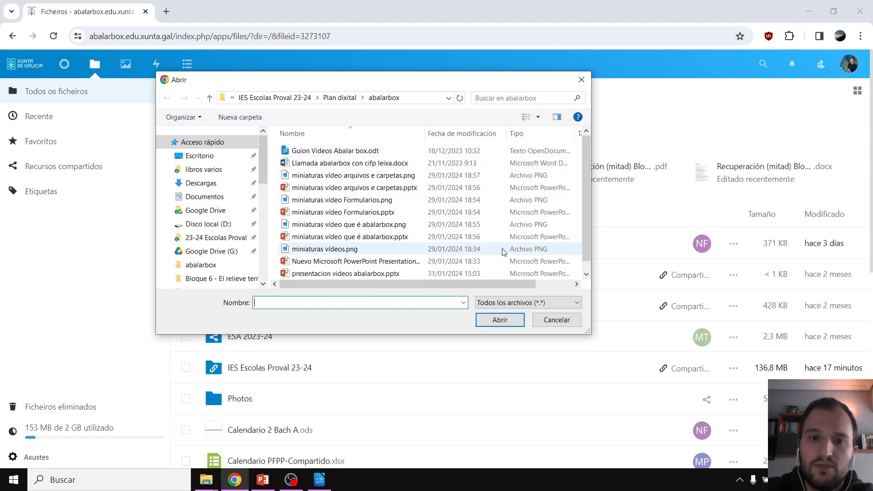
pyautogui.click(582, 80)
pyautogui.click(218, 91)
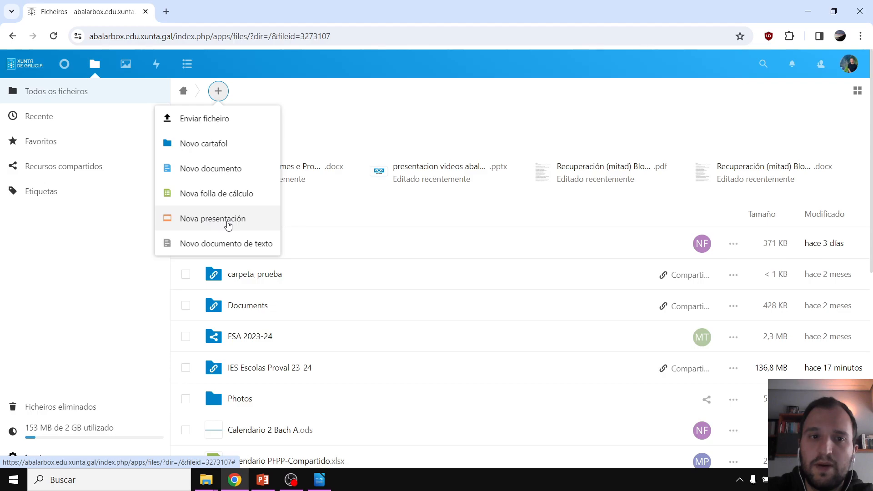
pyautogui.click(323, 118)
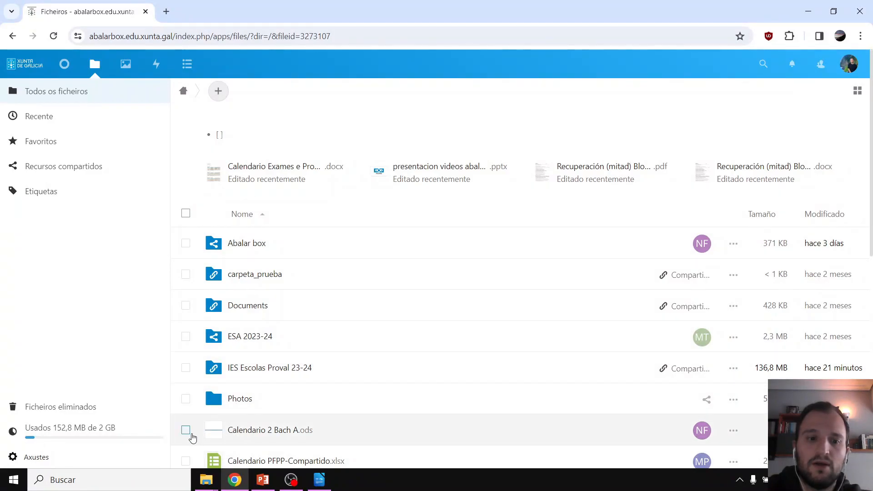
pyautogui.moveTo(213, 482)
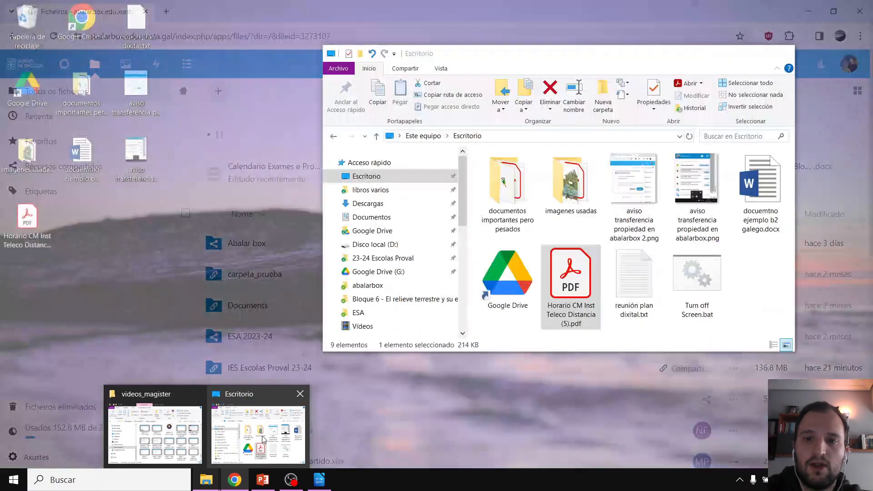
pyautogui.click(264, 439)
pyautogui.moveTo(609, 60); pyautogui.dragTo(648, 56)
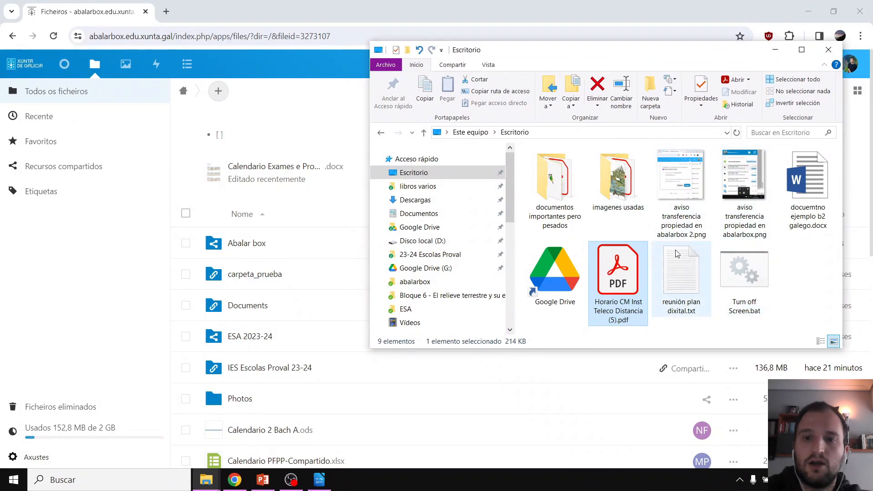
pyautogui.moveTo(629, 290); pyautogui.dragTo(169, 425)
pyautogui.scroll(-2, 370, 210)
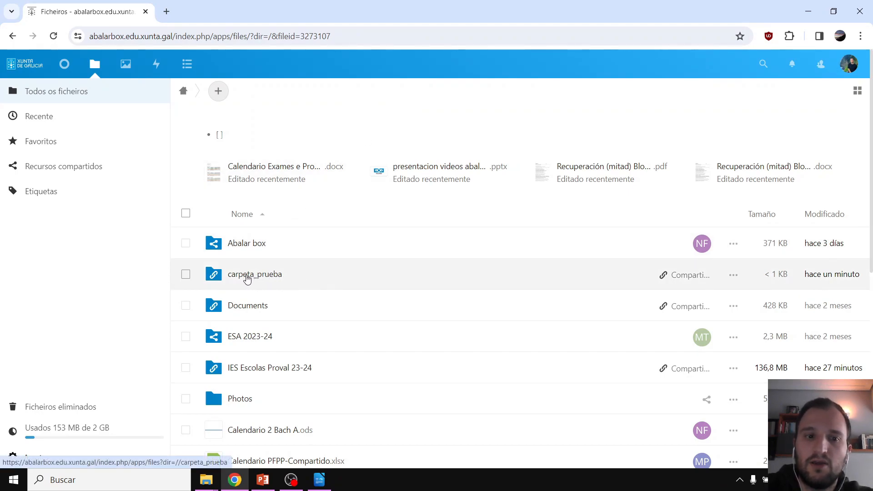
# Inside carpeta_prueba, create a new folder named Carpeta vídeo
pyautogui.click(247, 275)
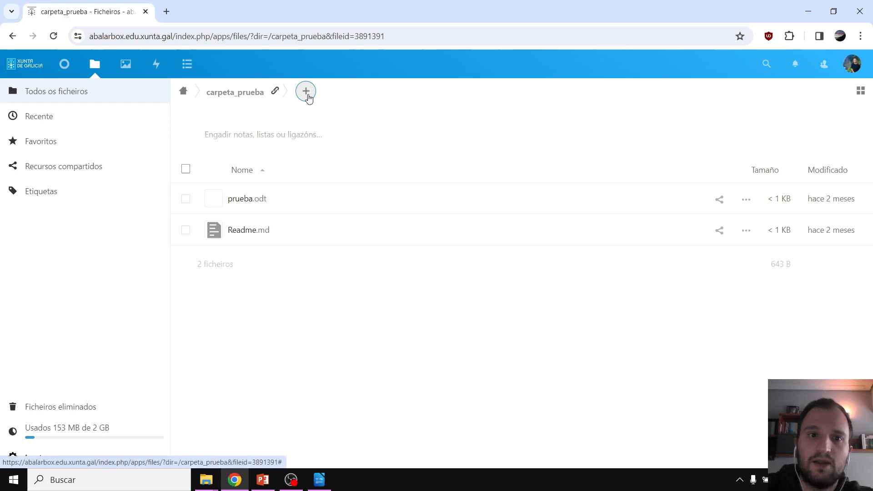
pyautogui.click(308, 99)
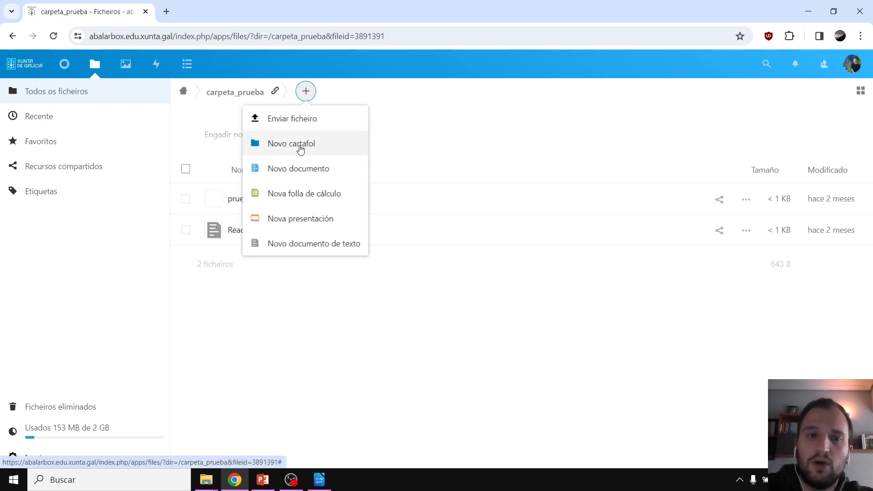
pyautogui.click(300, 145)
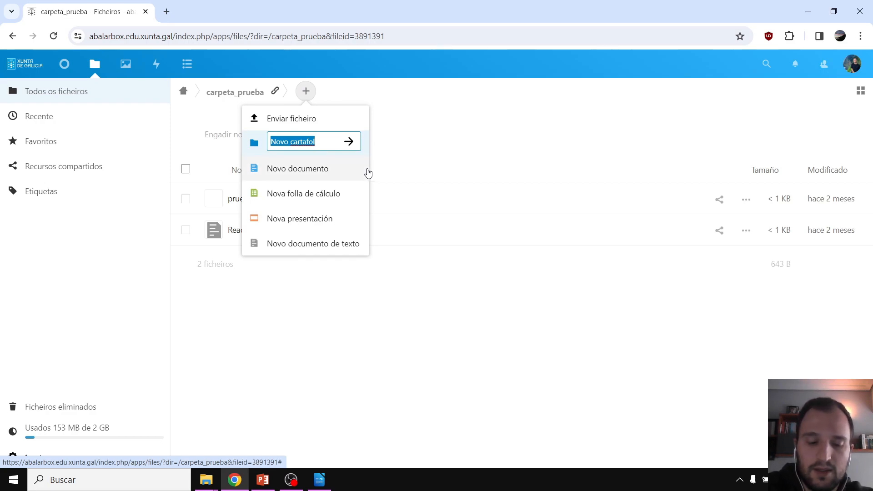
pyautogui.write('Carpeta vídeo')
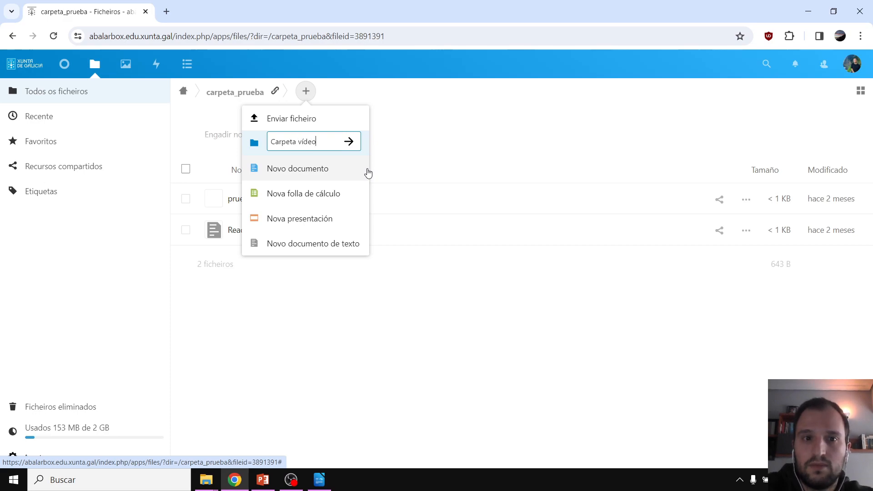
pyautogui.press('Return')
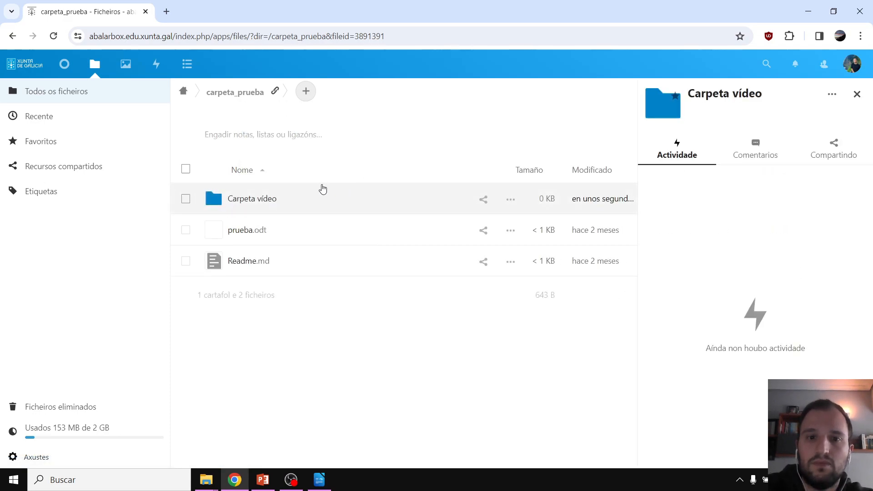
# In Carpeta vídeo, create a new text document named documento tipo writer
pyautogui.click(307, 198)
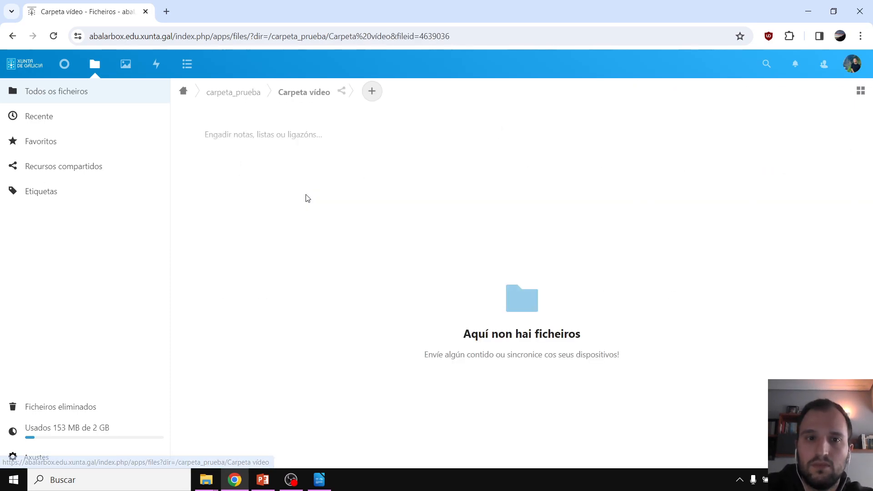
pyautogui.click(376, 94)
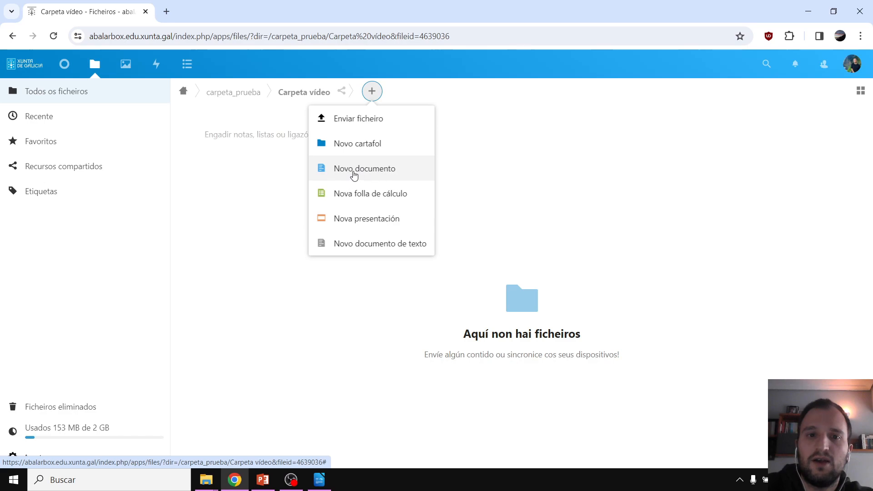
pyautogui.click(378, 172)
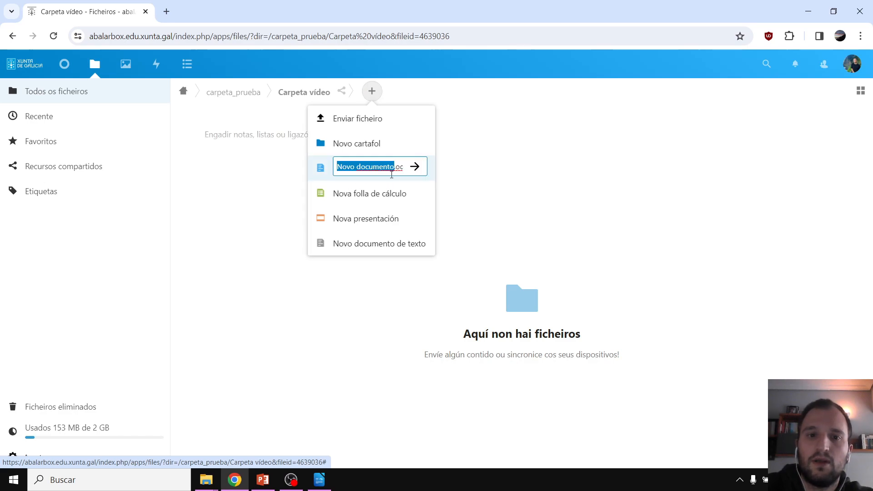
pyautogui.write('documento ti')
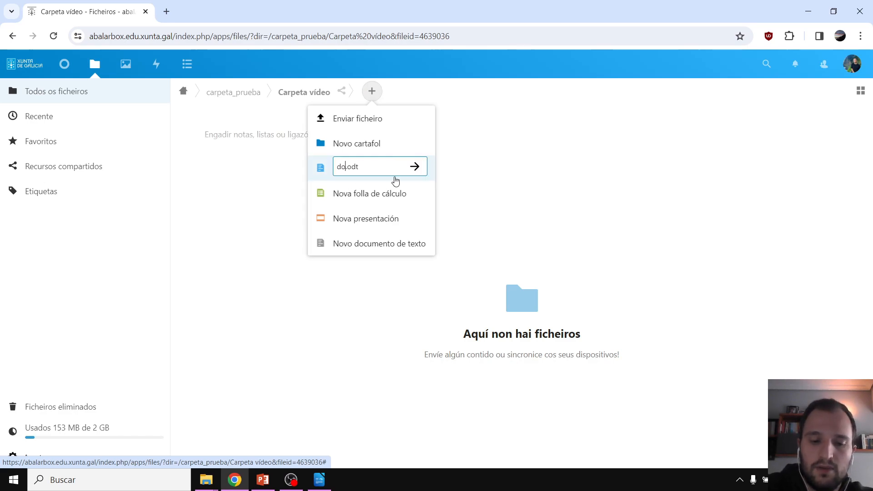
pyautogui.write('po texto')
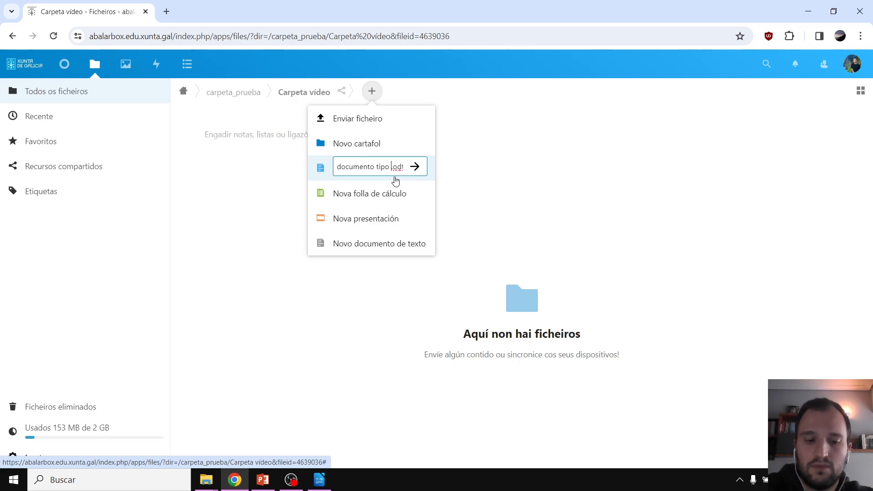
pyautogui.press('Return')
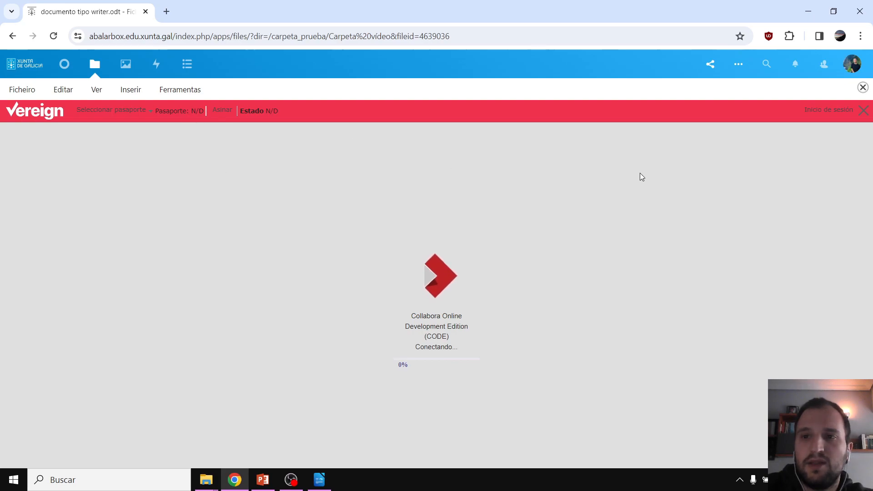
# Reopen documento tipo writer.odt and browse Ficheiro > Descargar como without downloading
pyautogui.click(863, 88)
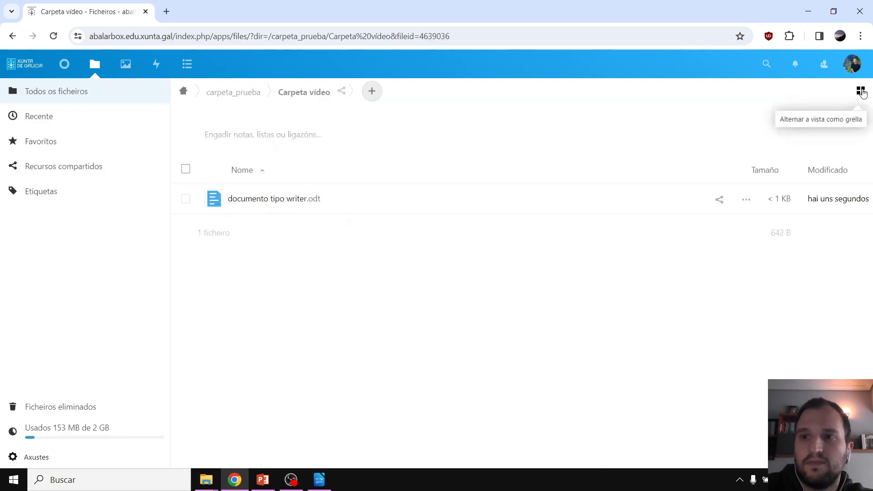
pyautogui.click(259, 201)
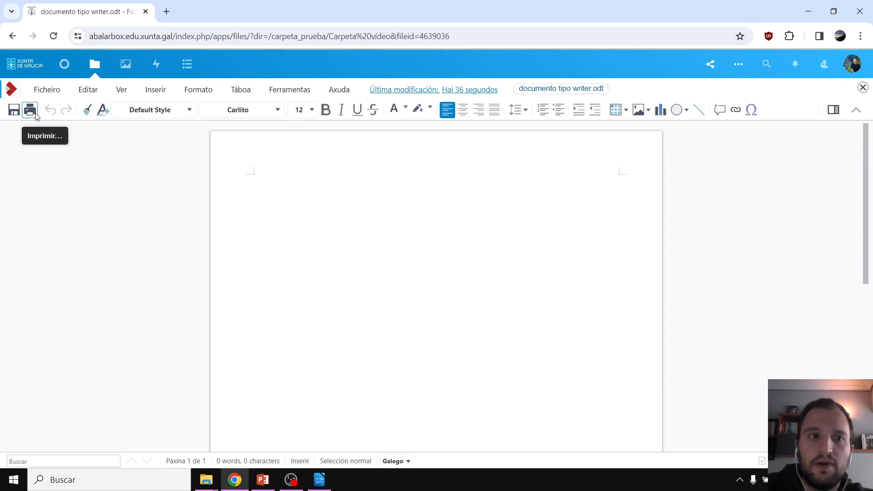
pyautogui.click(51, 91)
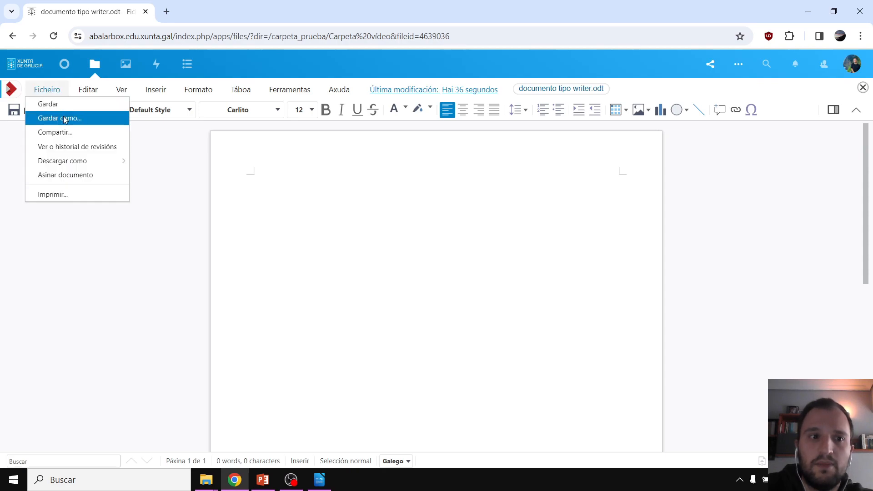
pyautogui.moveTo(81, 162)
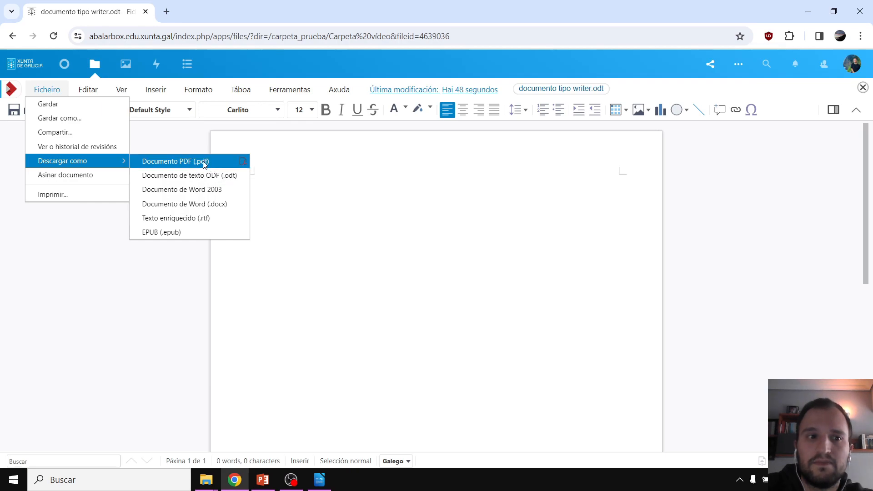
pyautogui.click(318, 180)
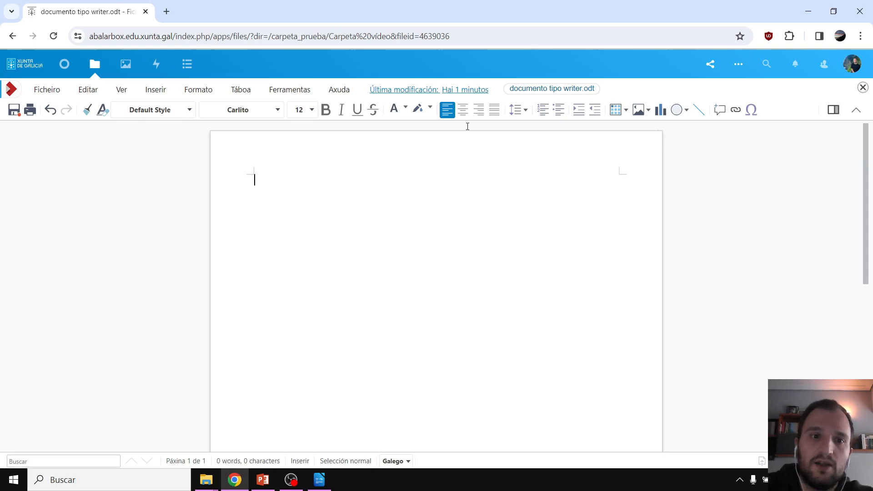
# Type the sentence 'Este é un exemplo' on the page
pyautogui.write('Este é uin')
pyautogui.press('BackSpace')
pyautogui.press('BackSpace')
pyautogui.press('BackSpace')
pyautogui.write('n exemplo.')
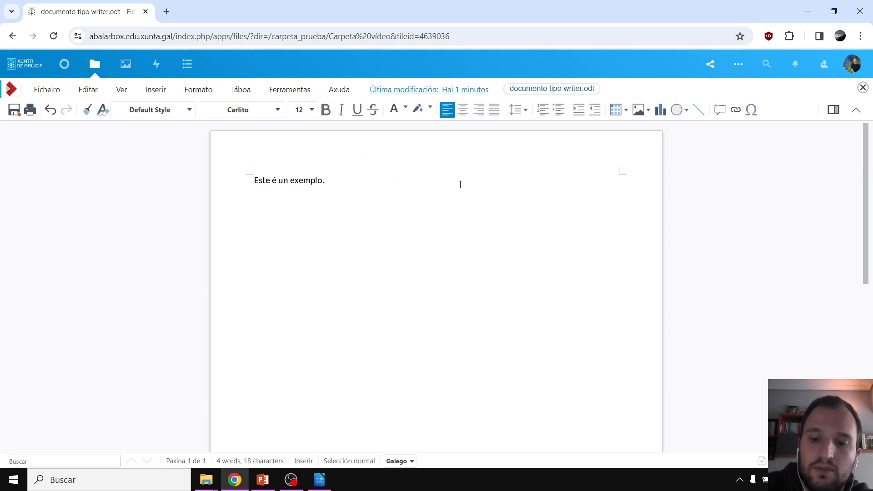
# Insert a 3×3 table under the sentence, then format 'Este é un exemplo.' bold, 16 pt
pyautogui.click(625, 116)
pyautogui.click(645, 157)
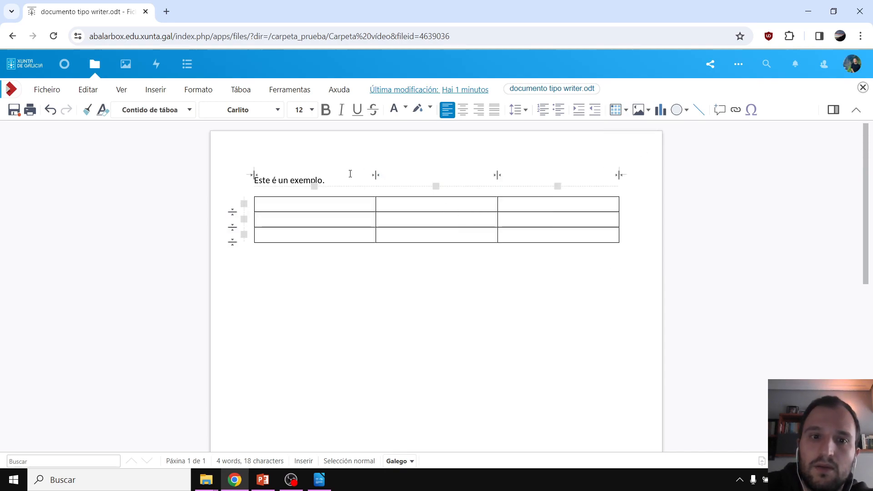
pyautogui.tripleClick(336, 179)
pyautogui.click(326, 110)
pyautogui.click(311, 110)
pyautogui.click(298, 234)
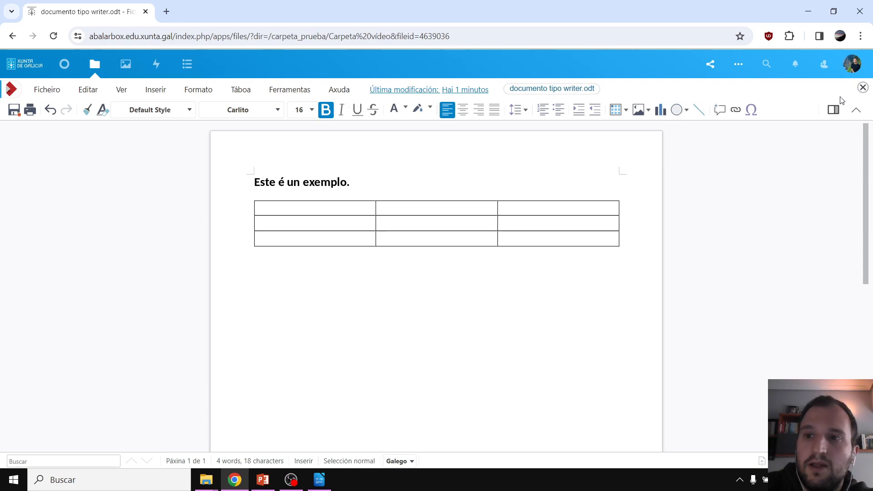
# Reopen documento tipo writer.odt and download its 'hace 4 minutos' version from Versións
pyautogui.click(862, 88)
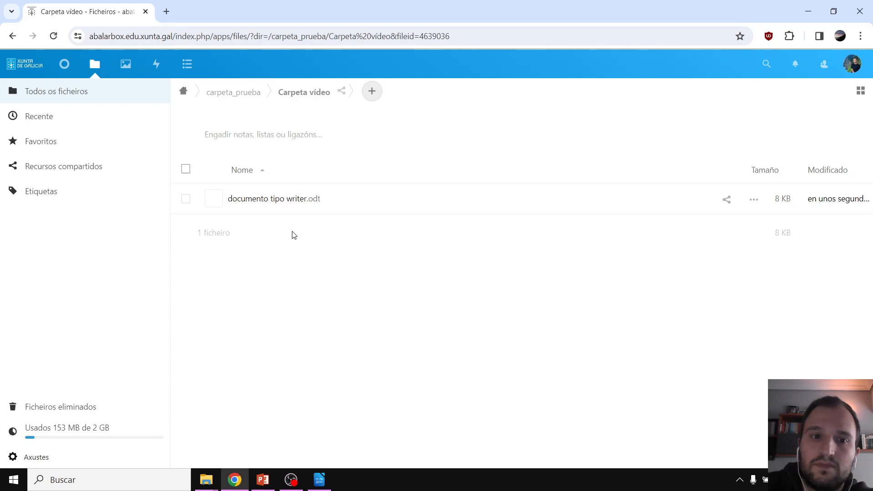
pyautogui.click(274, 199)
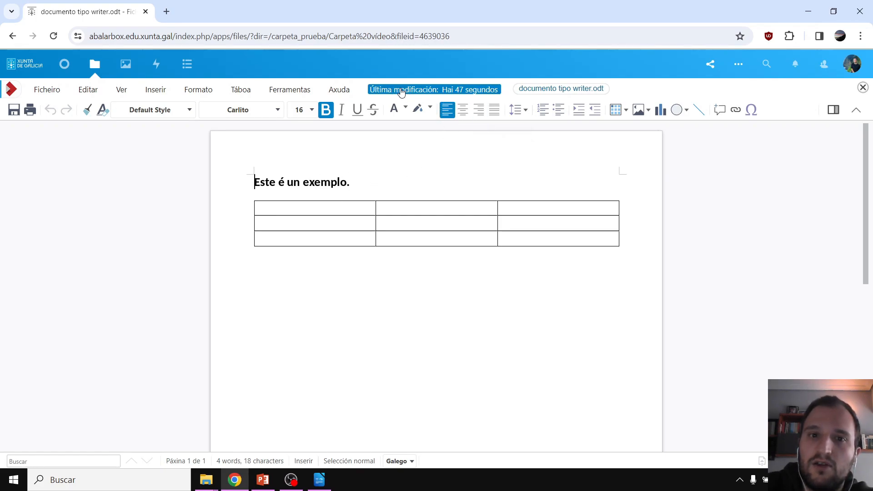
pyautogui.click(454, 90)
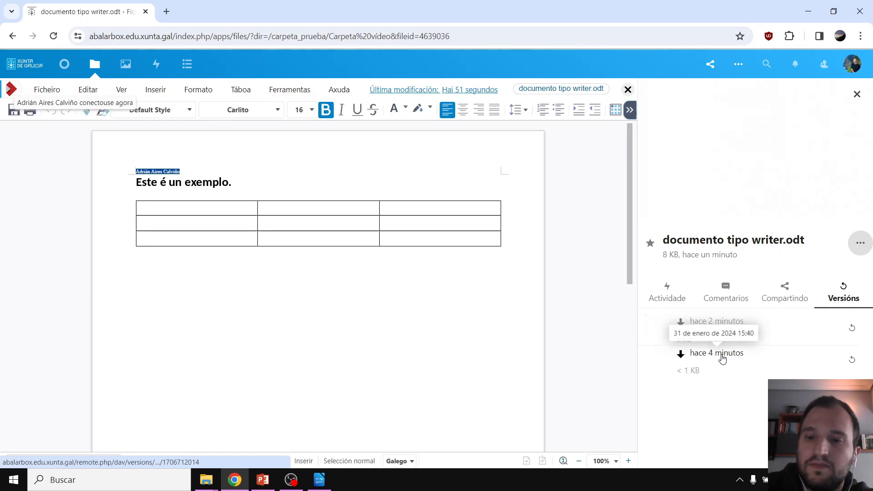
pyautogui.click(722, 355)
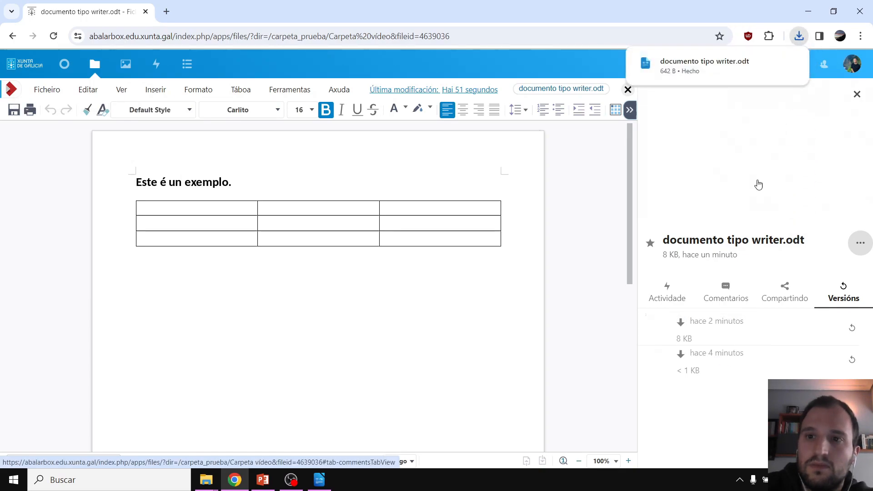
pyautogui.click(734, 74)
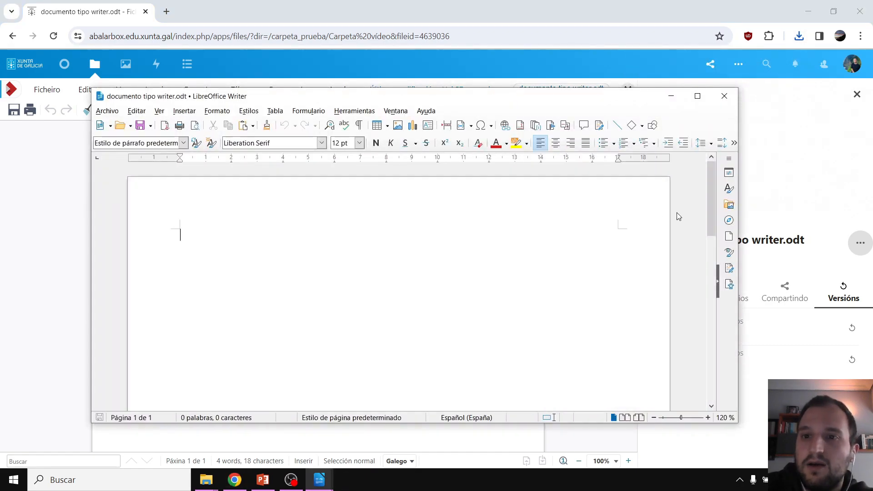
# Close the empty downloaded version in LibreOffice Writer
pyautogui.click(735, 103)
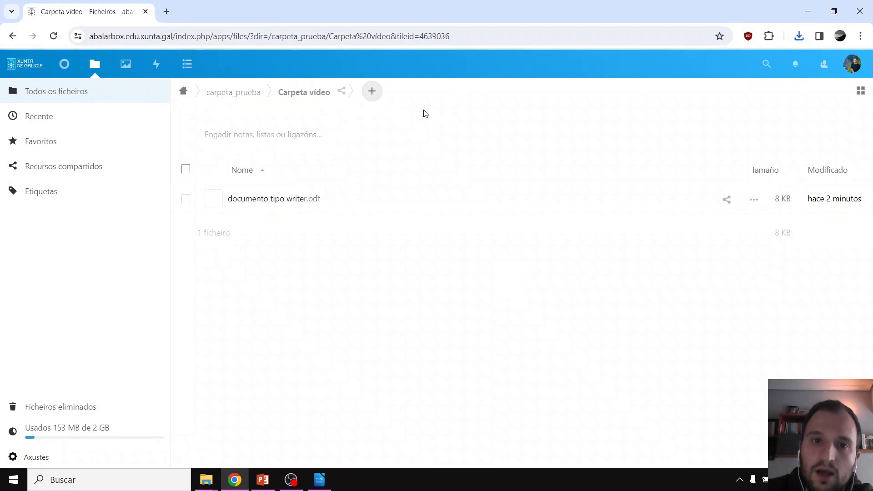
# Create a new spreadsheet named documento tipo calc in Carpeta vídeo
pyautogui.click(375, 93)
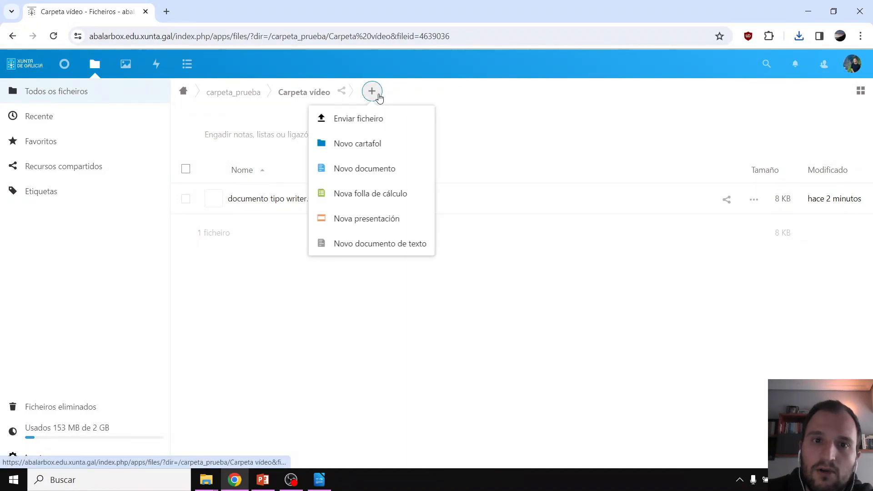
pyautogui.click(396, 200)
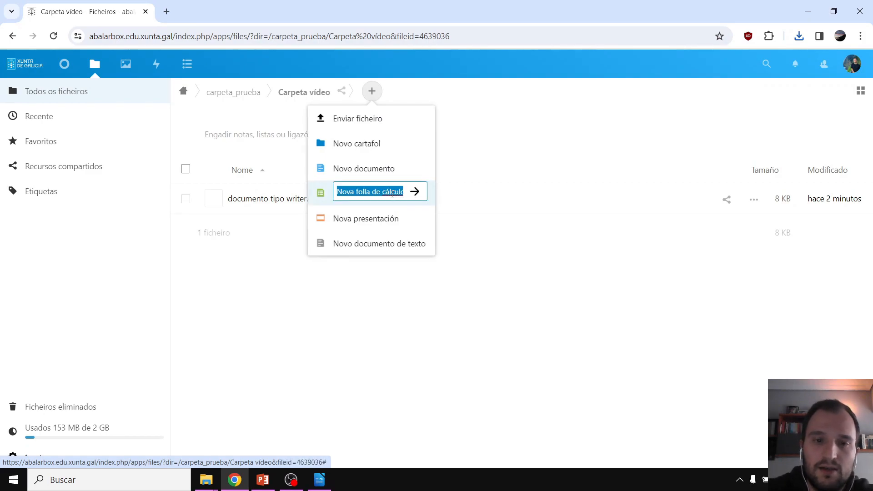
pyautogui.write('docuemnto')
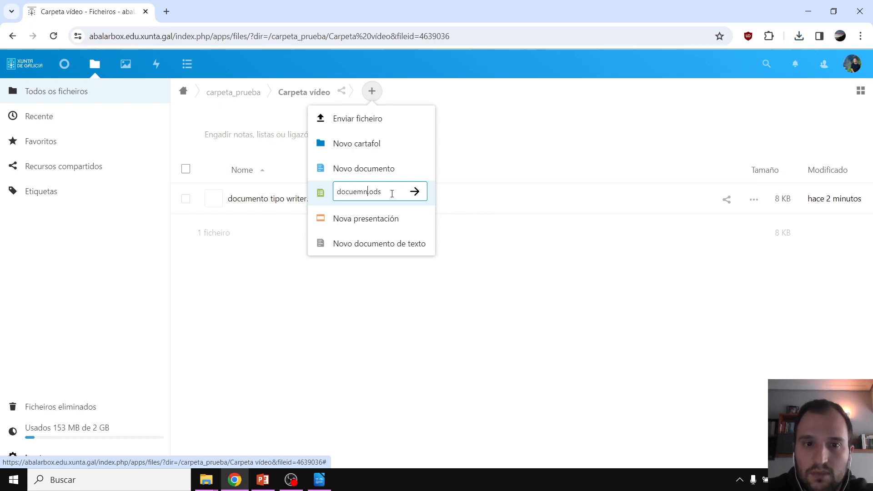
pyautogui.press('BackSpace')
pyautogui.press('BackSpace')
pyautogui.press('BackSpace')
pyautogui.press('BackSpace')
pyautogui.press('BackSpace')
pyautogui.press('BackSpace')
pyautogui.write('mento tipo calc')
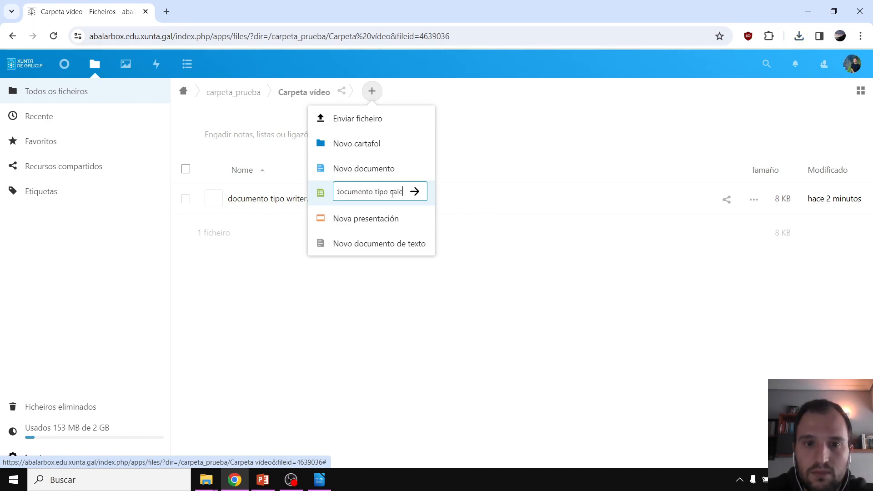
pyautogui.press('Return')
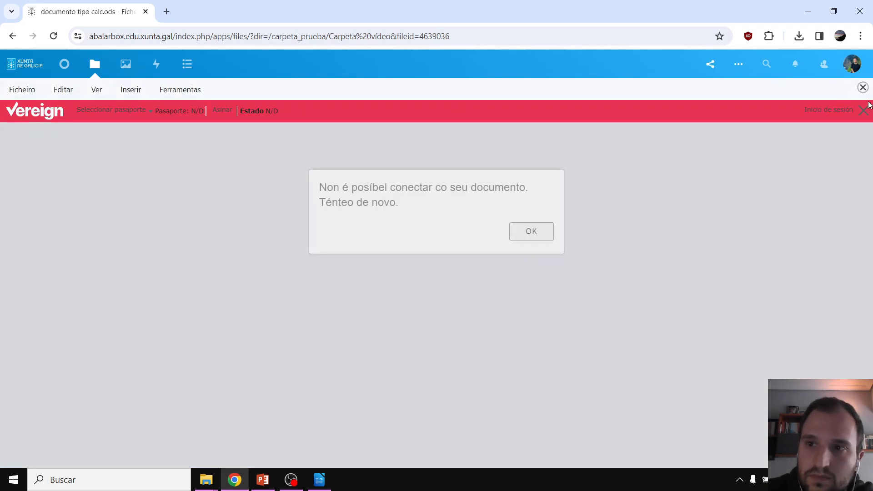
# Dismiss the connection error and cleanup notices and close the failed editor
pyautogui.click(541, 233)
pyautogui.click(530, 233)
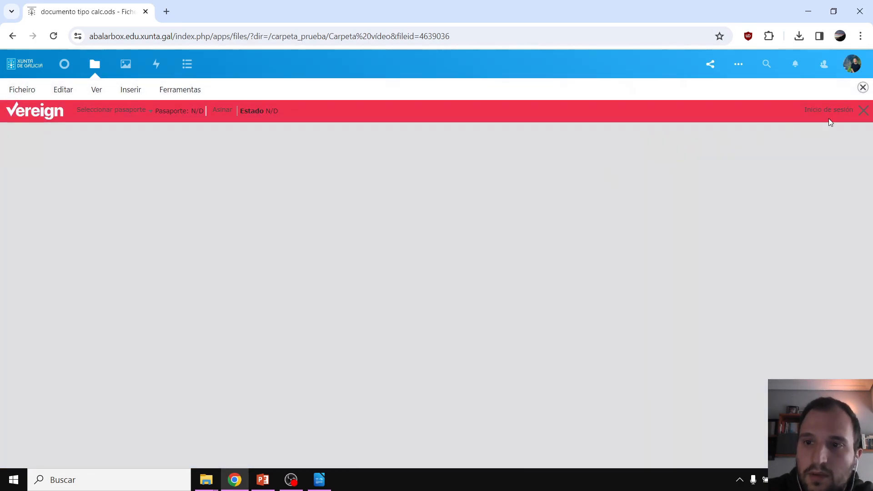
pyautogui.click(863, 88)
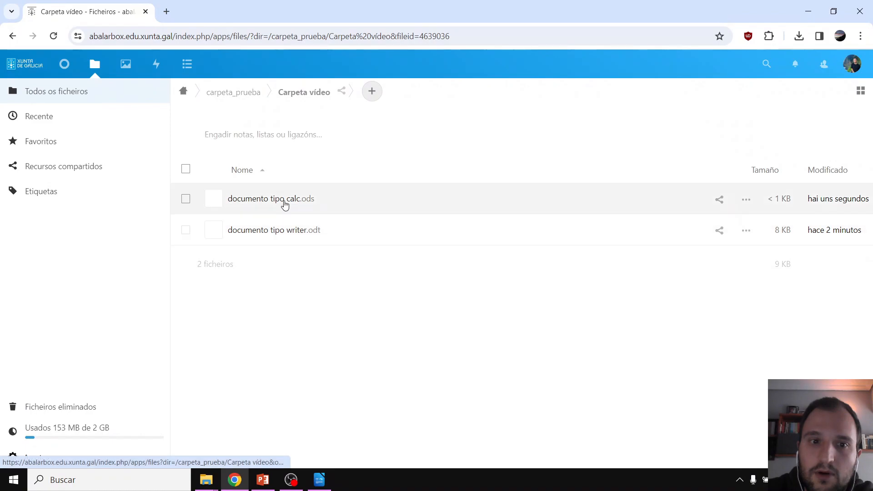
# Open documento tipo calc.ods and enter 3 in C3 and 4 in D3
pyautogui.click(283, 201)
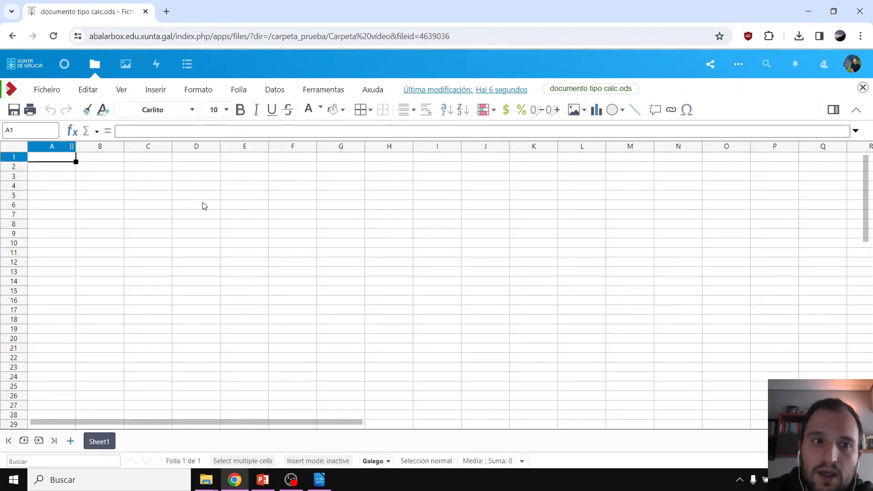
pyautogui.click(204, 205)
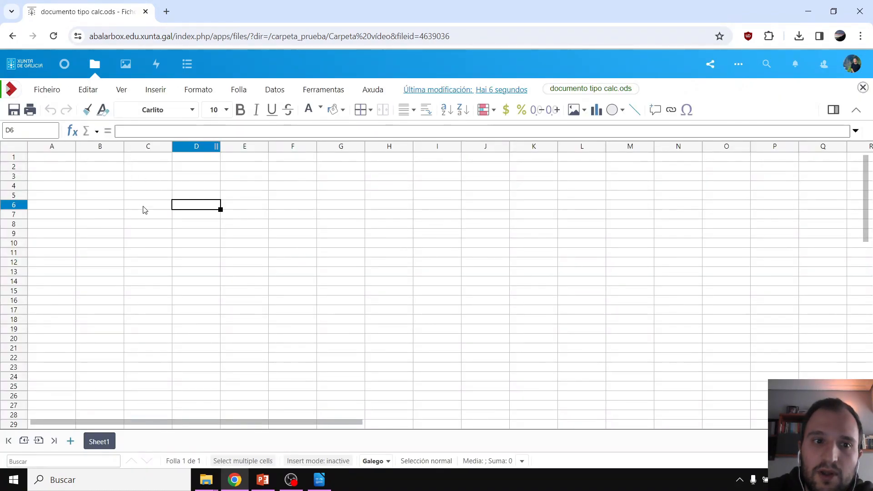
pyautogui.click(144, 179)
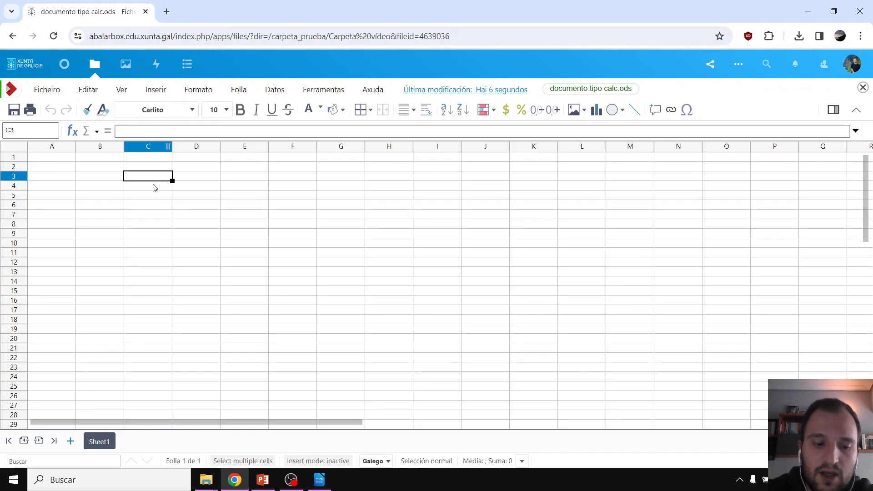
pyautogui.write('3')
pyautogui.press('Tab')
pyautogui.write('4')
pyautogui.press('Tab')
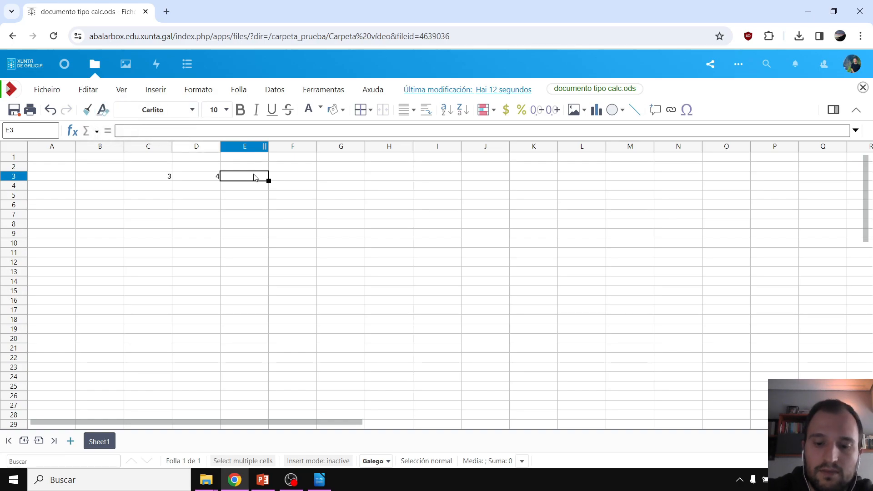
# Enter the formula =C3+D3 in E3
pyautogui.write('=')
pyautogui.click(163, 175)
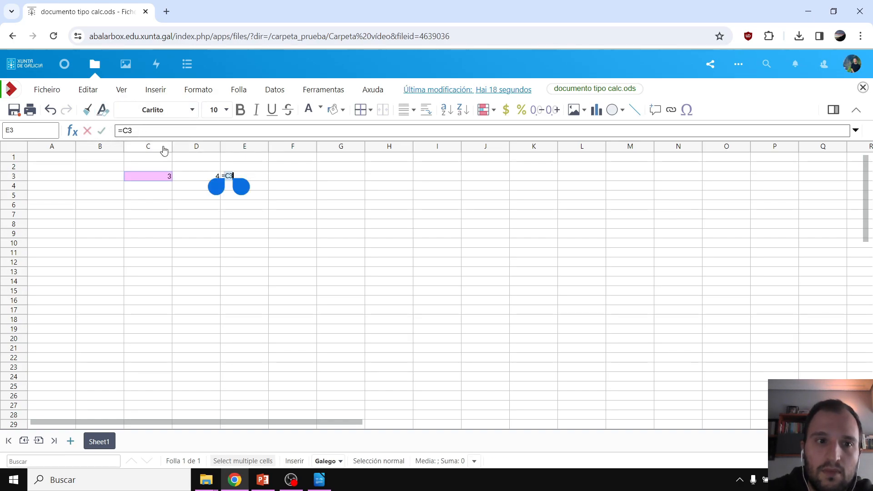
pyautogui.write('+')
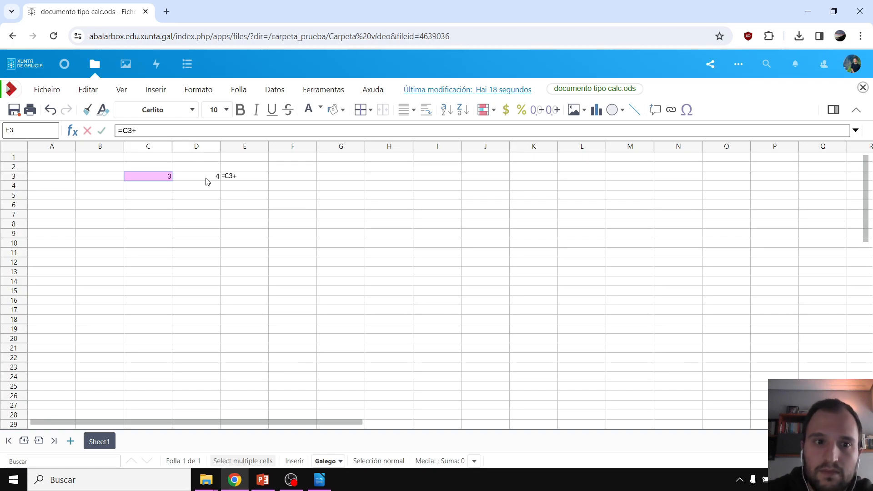
pyautogui.click(208, 178)
pyautogui.press('Return')
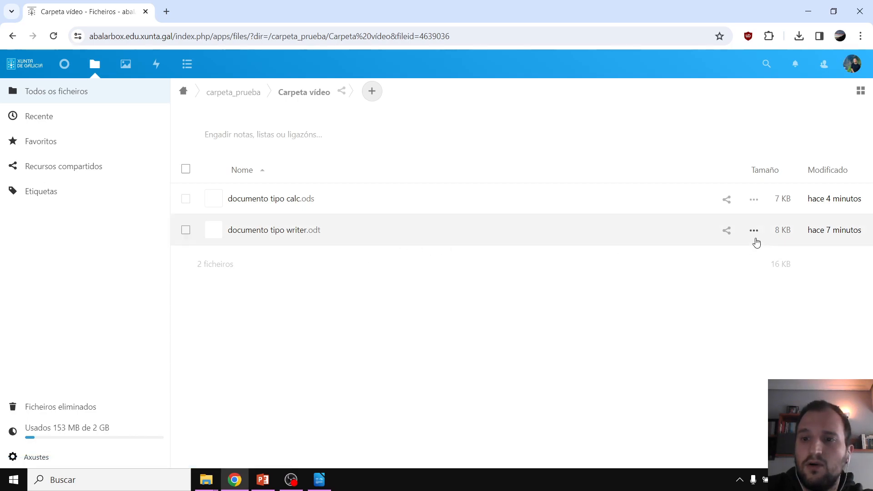
# Copy documento tipo writer.odt into Carpeta vídeo using Mover ou copiar
pyautogui.click(753, 231)
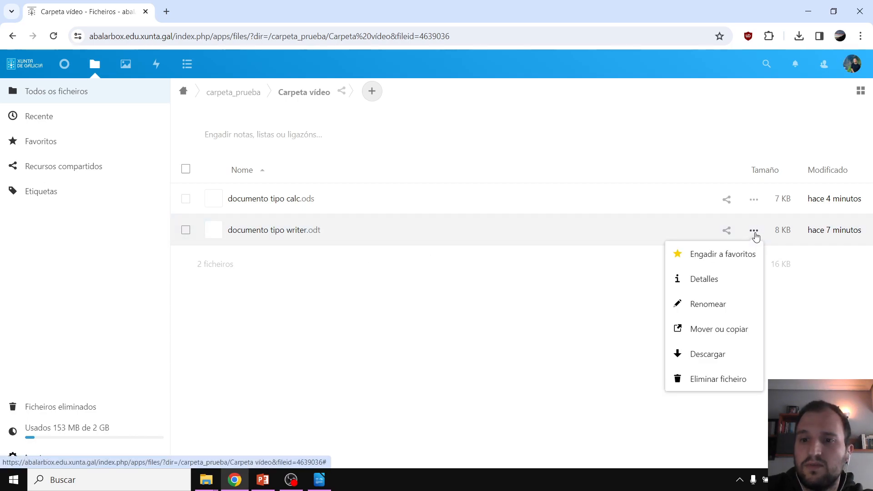
pyautogui.click(724, 331)
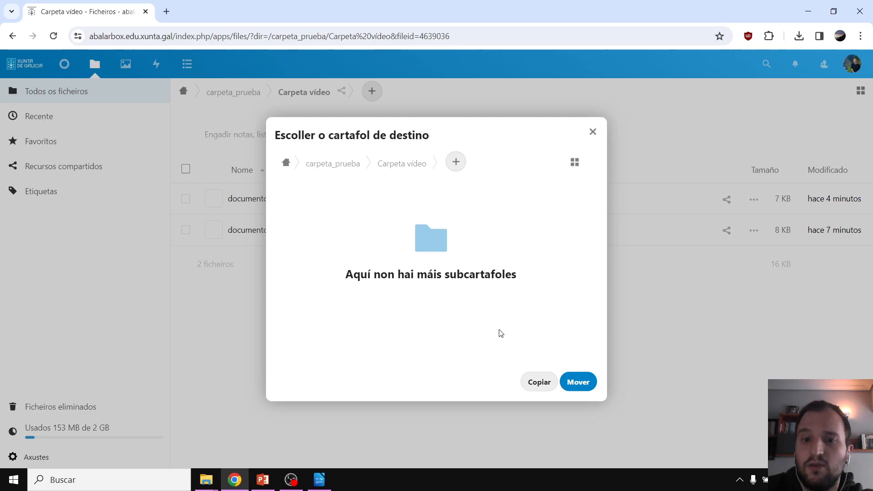
pyautogui.click(539, 383)
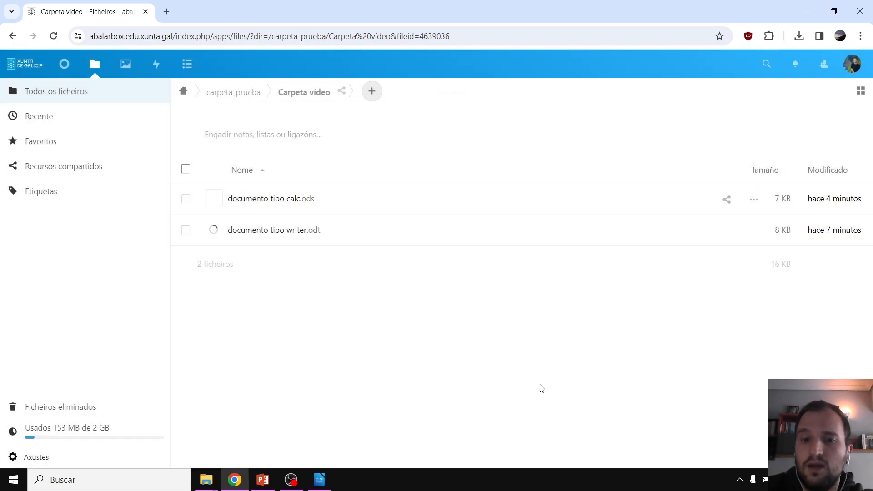
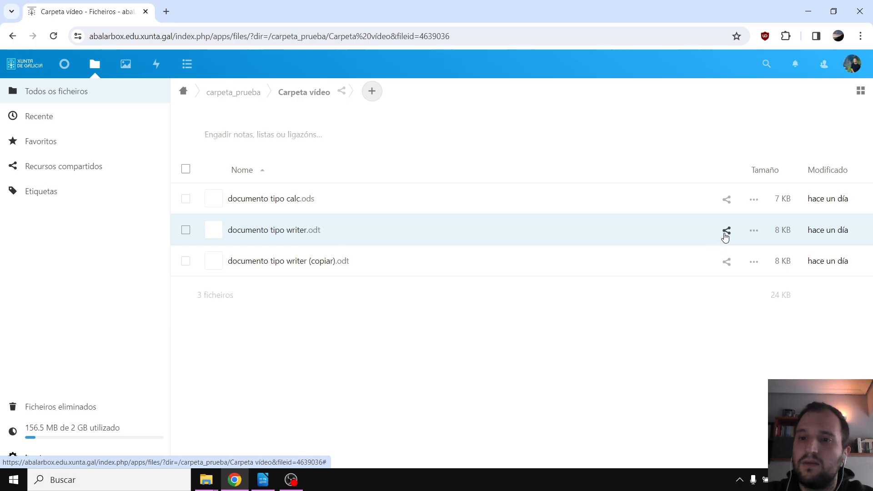
# Open the sharing details of documento tipo writer.odt in Carpeta video
pyautogui.click(726, 231)
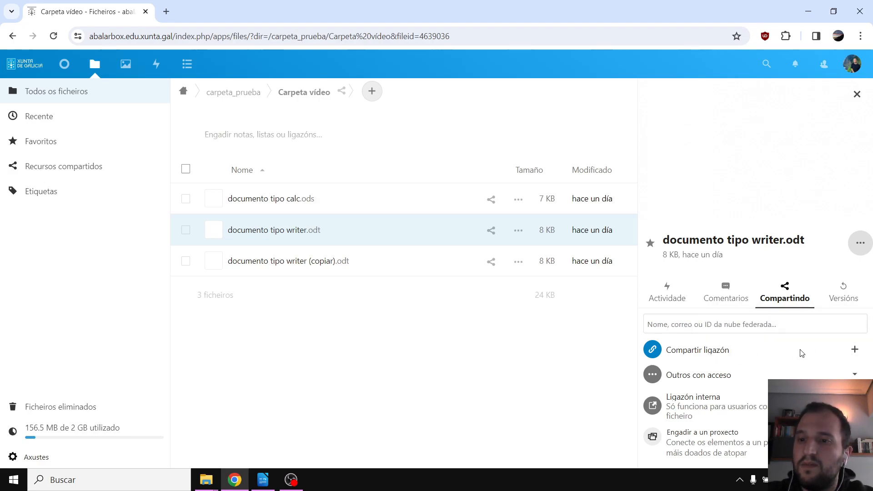
# Add a Compartir ligazón public link for documento tipo writer.odt and copy it to the clipboard
pyautogui.click(853, 356)
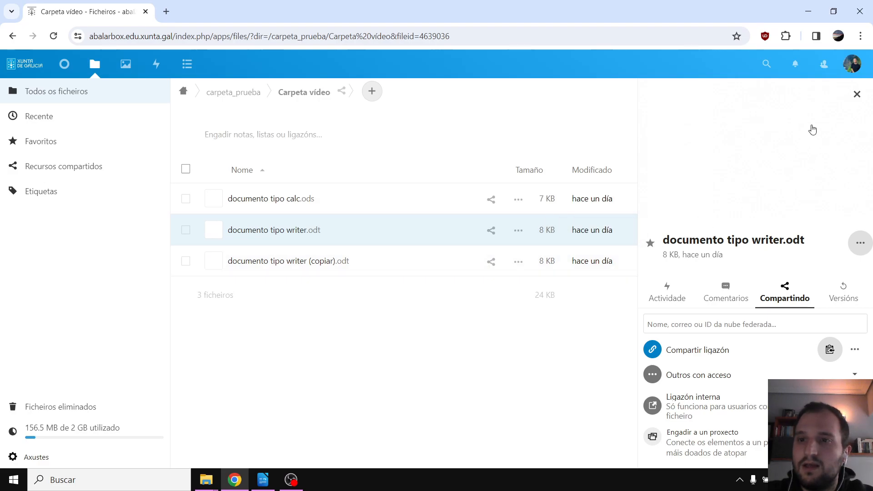
pyautogui.click(857, 94)
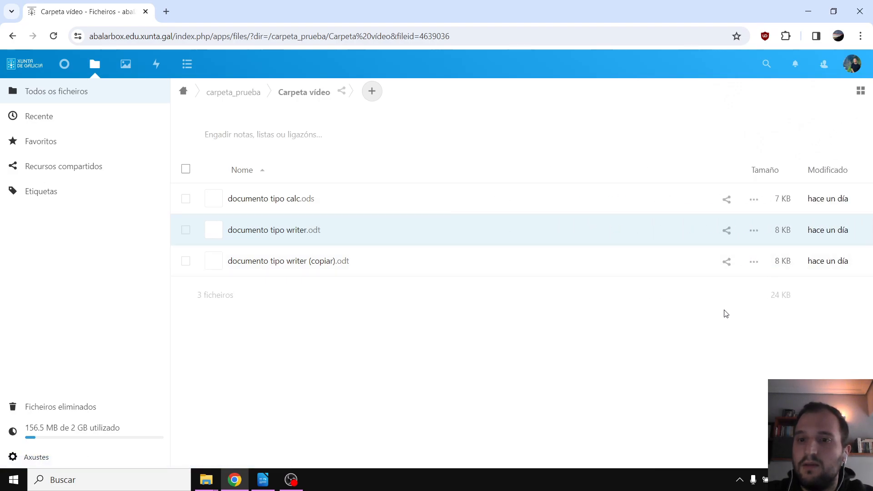
pyautogui.click(727, 233)
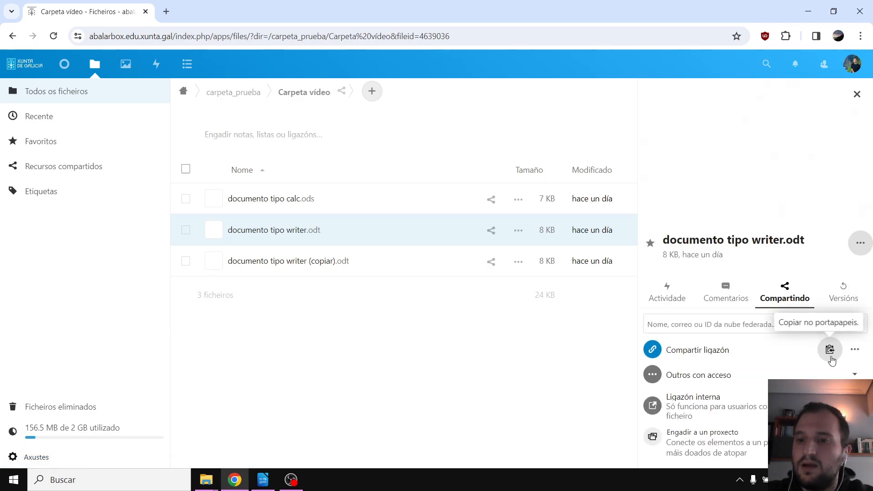
pyautogui.click(830, 351)
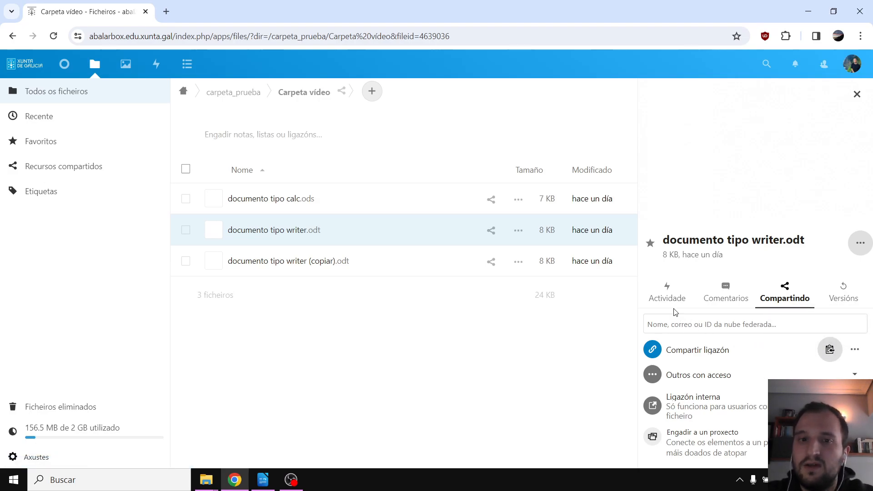
# Try Permitir a edición and Agochar a descarga on the link, leaving both off
pyautogui.click(855, 357)
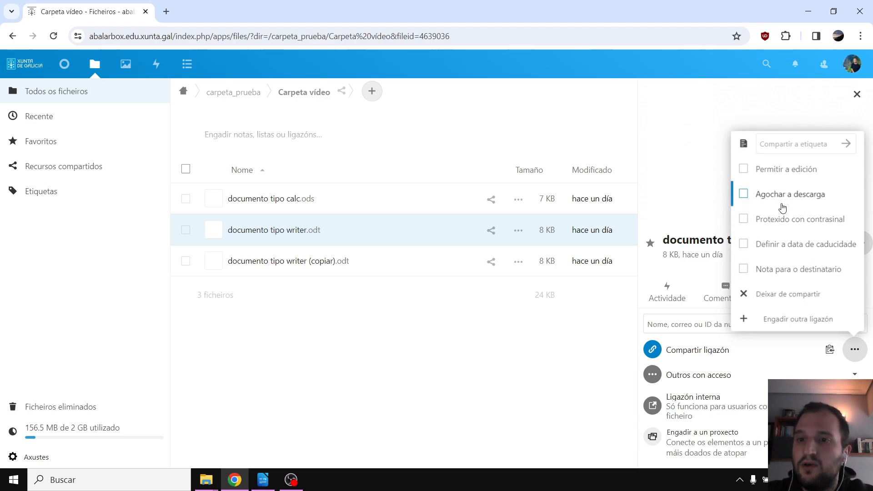
pyautogui.click(743, 172)
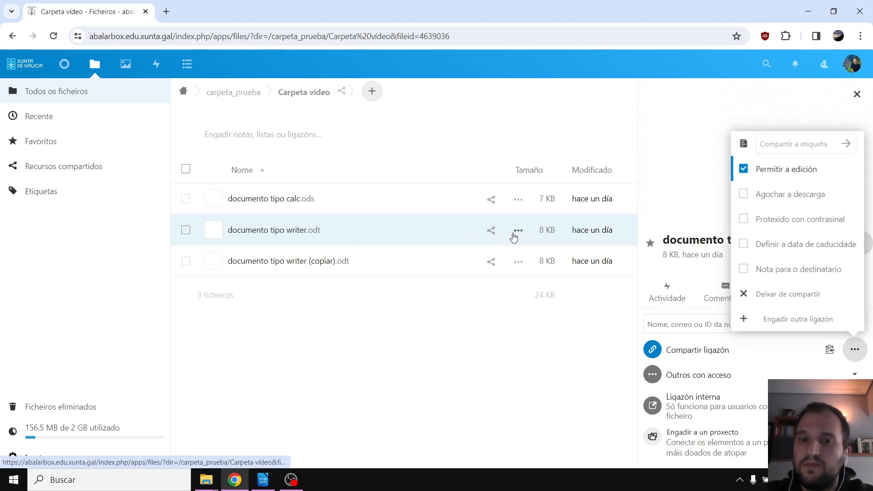
pyautogui.click(745, 170)
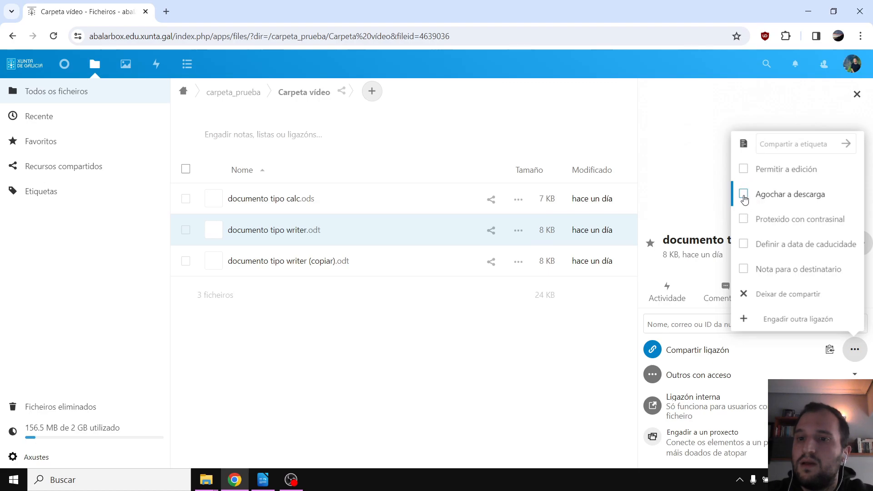
pyautogui.click(744, 196)
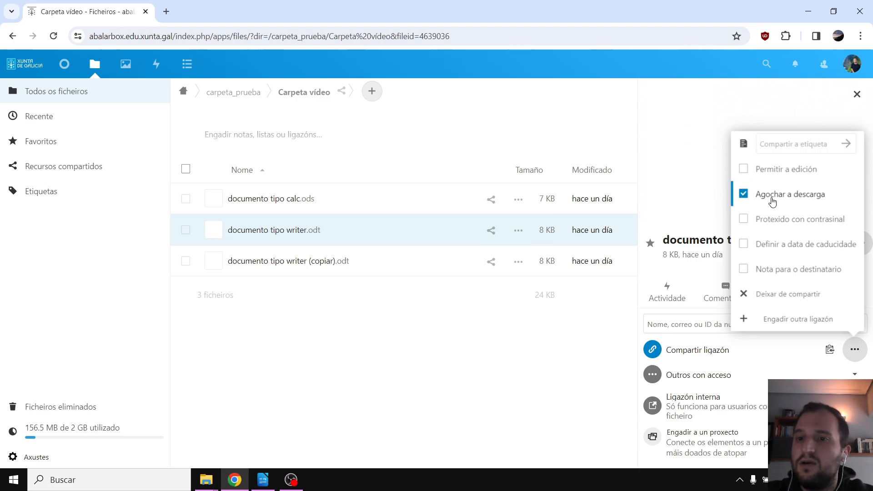
pyautogui.click(743, 195)
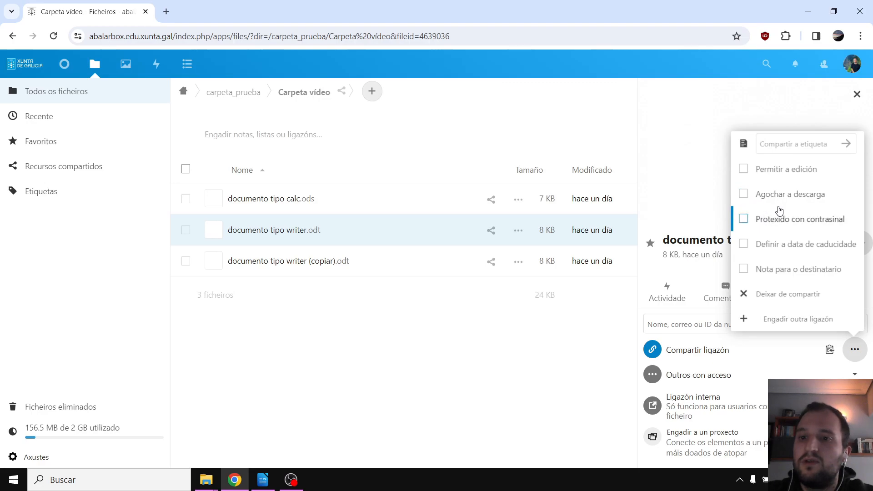
# Try password protection with the generated password, then remove it
pyautogui.click(744, 219)
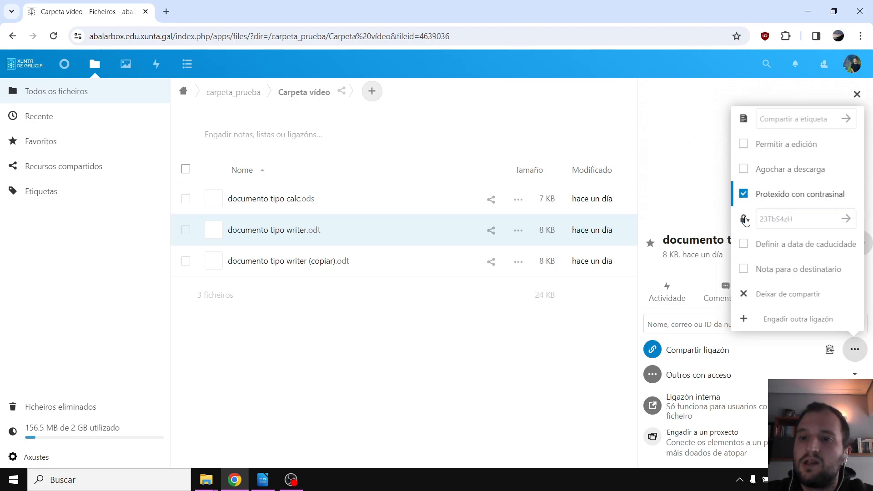
pyautogui.click(806, 222)
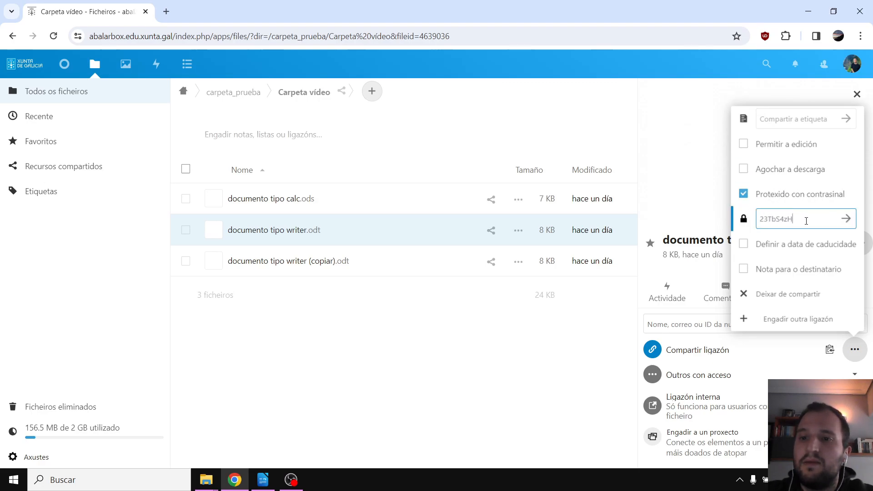
pyautogui.moveTo(798, 223); pyautogui.dragTo(758, 218)
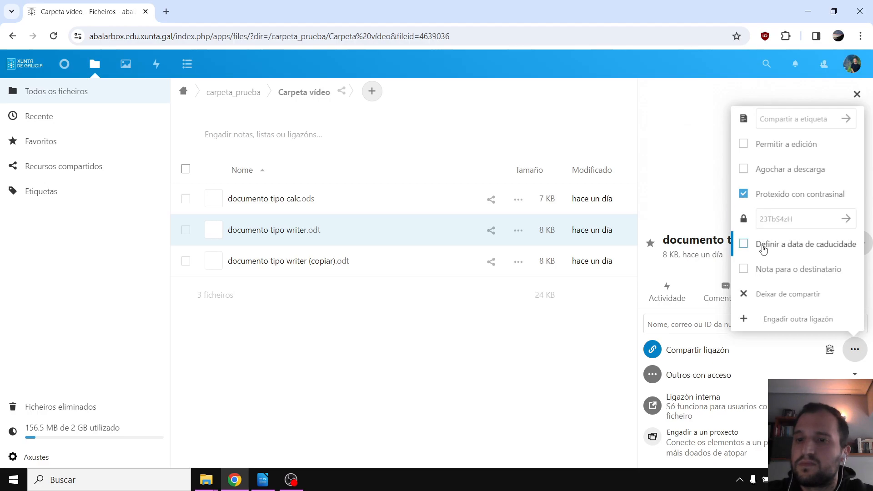
pyautogui.click(744, 195)
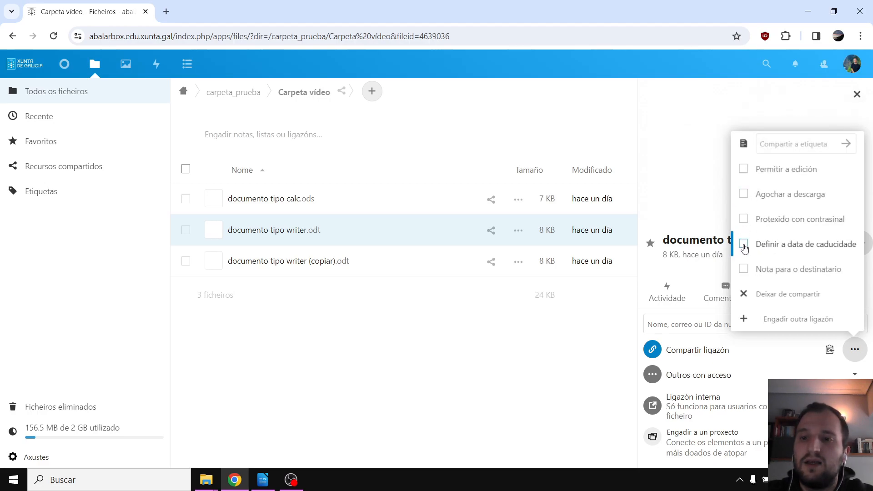
# Try setting an expiry date from the calendar, then remove it
pyautogui.click(744, 248)
pyautogui.click(801, 245)
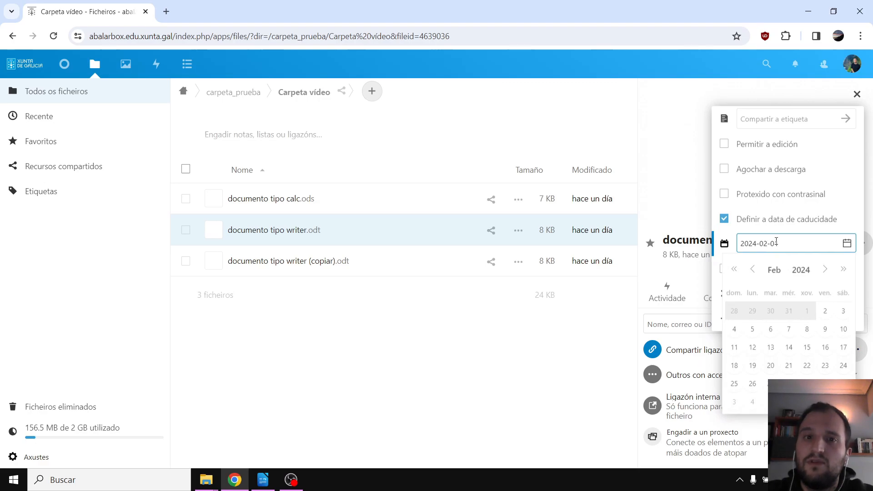
pyautogui.click(803, 242)
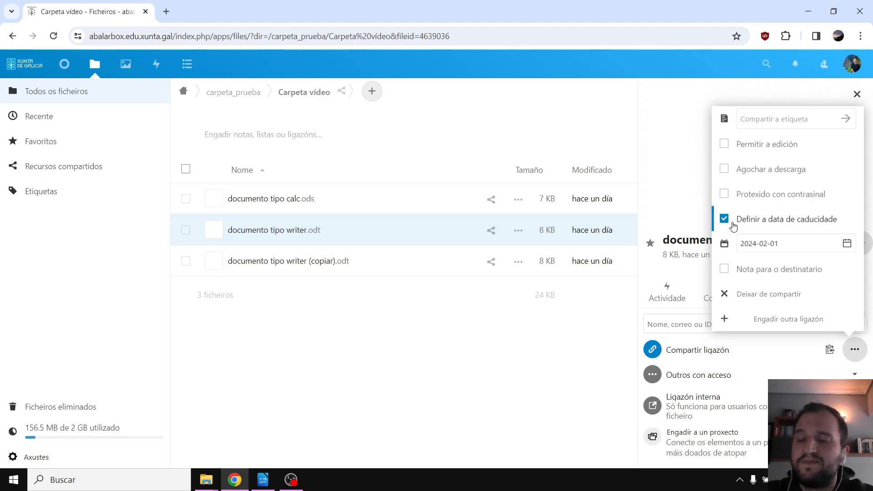
pyautogui.click(828, 244)
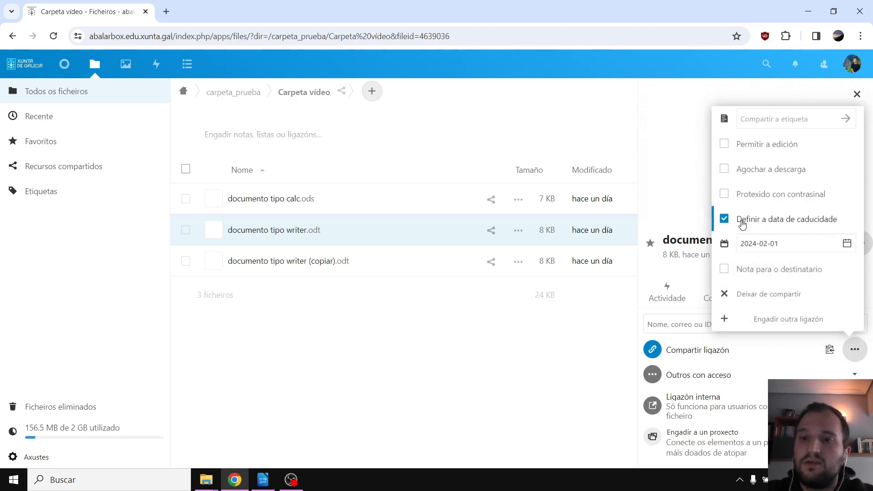
pyautogui.moveTo(800, 243)
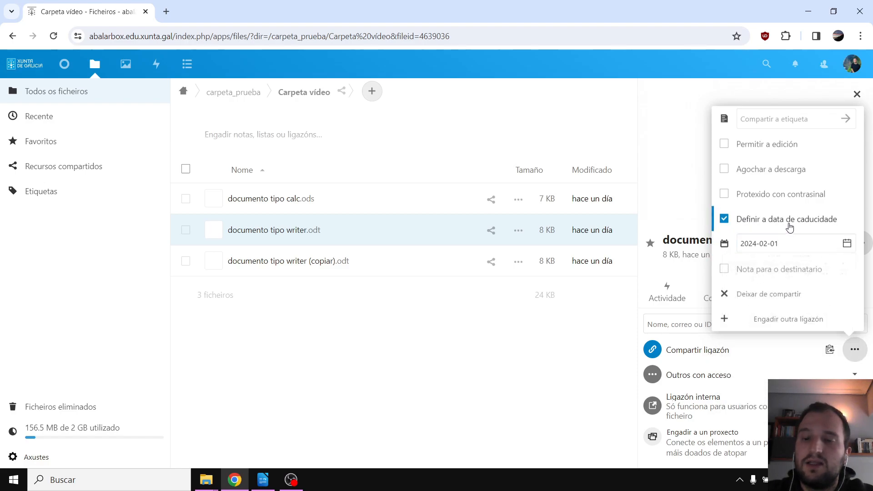
pyautogui.click(725, 220)
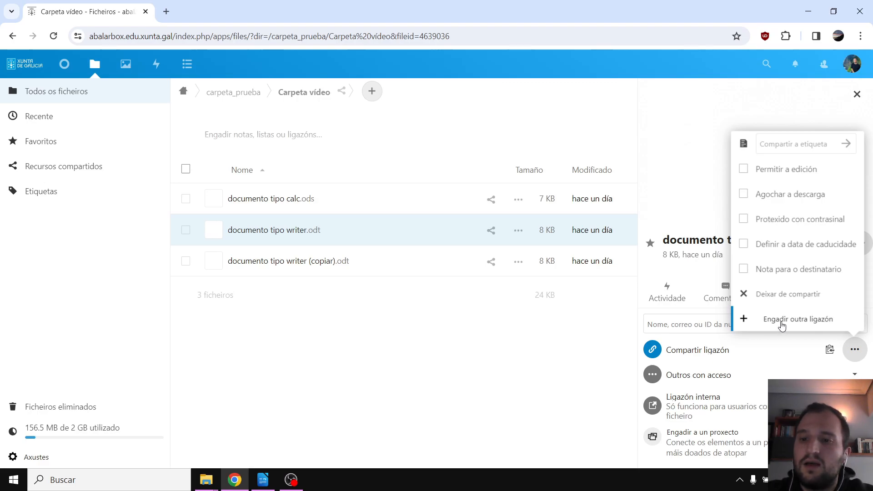
# Add a second public share link and check its options, with editing left unchecked
pyautogui.click(781, 323)
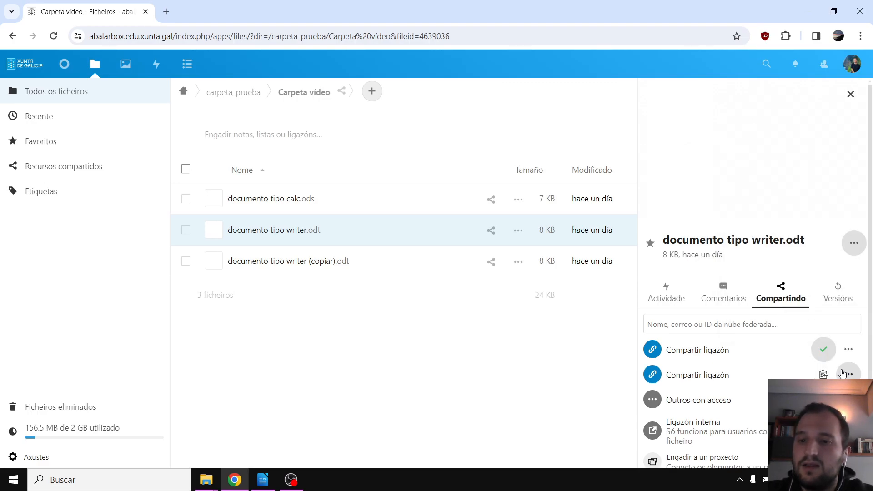
pyautogui.click(823, 349)
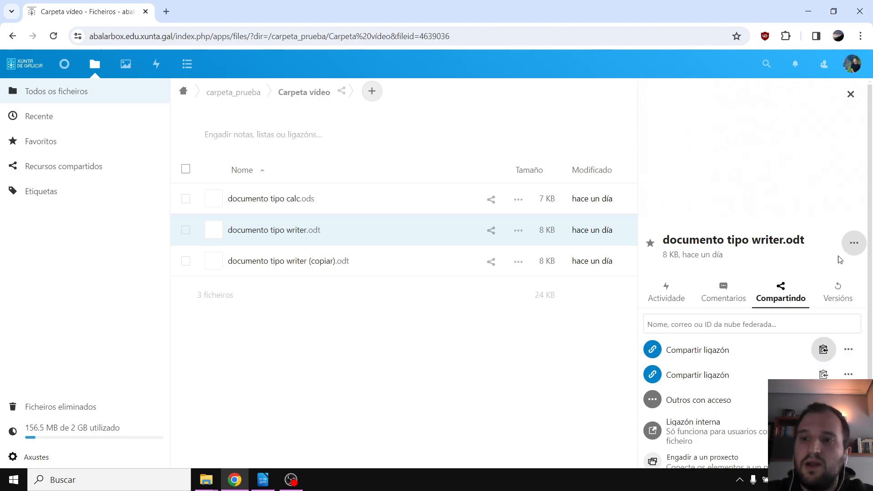
pyautogui.click(849, 349)
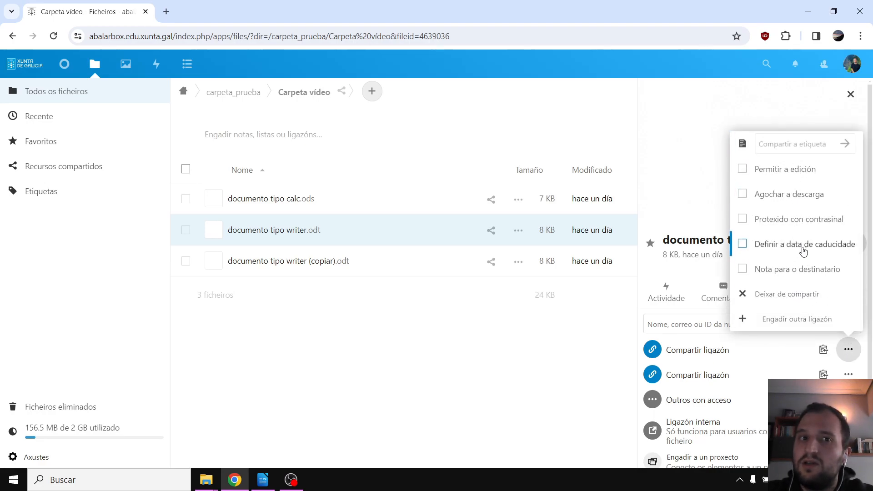
pyautogui.click(848, 375)
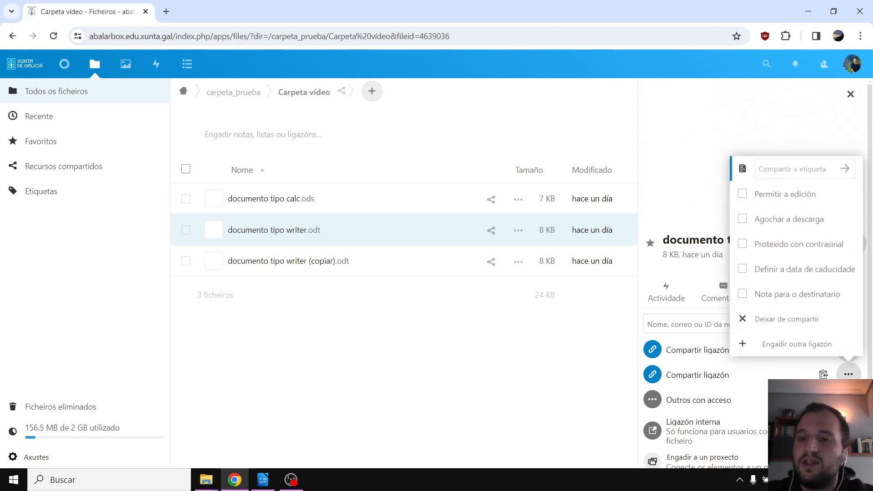
pyautogui.click(848, 374)
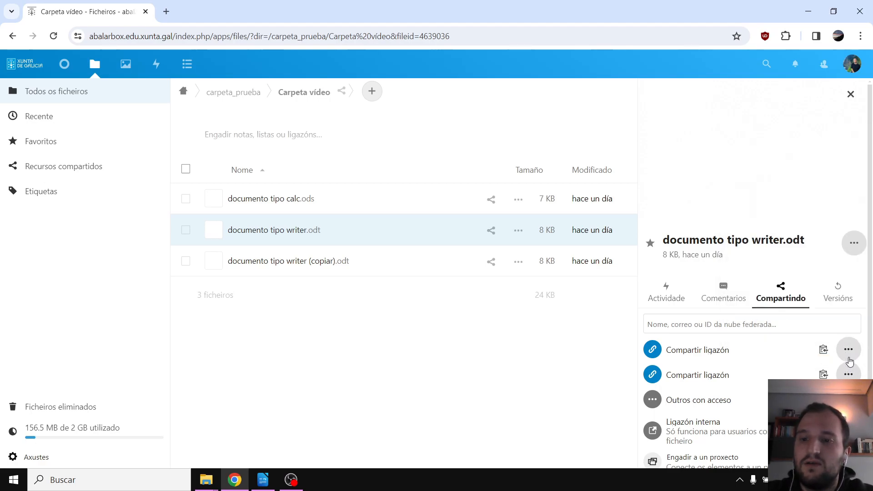
pyautogui.click(848, 375)
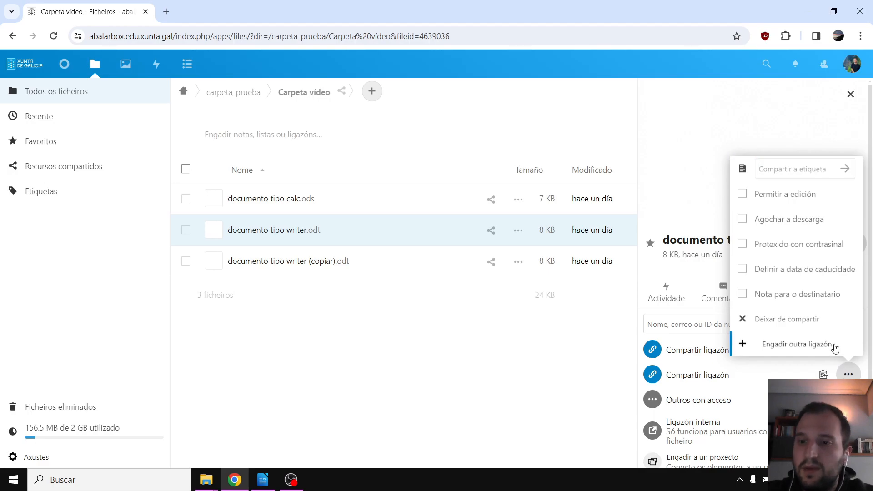
pyautogui.click(848, 376)
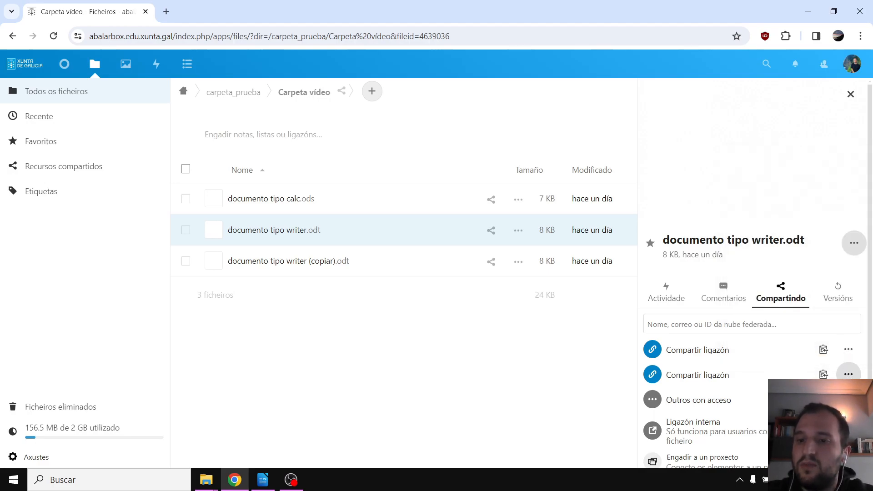
pyautogui.click(848, 373)
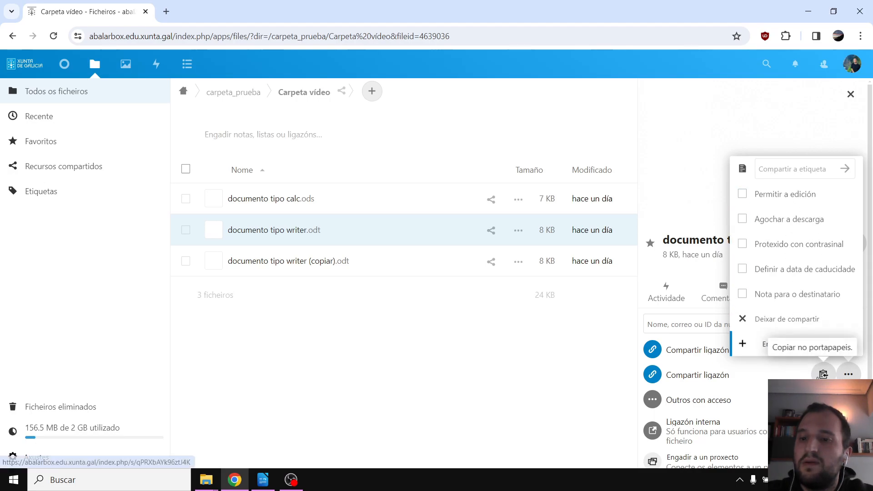
# Copy the second share link to the clipboard and close its options
pyautogui.click(824, 374)
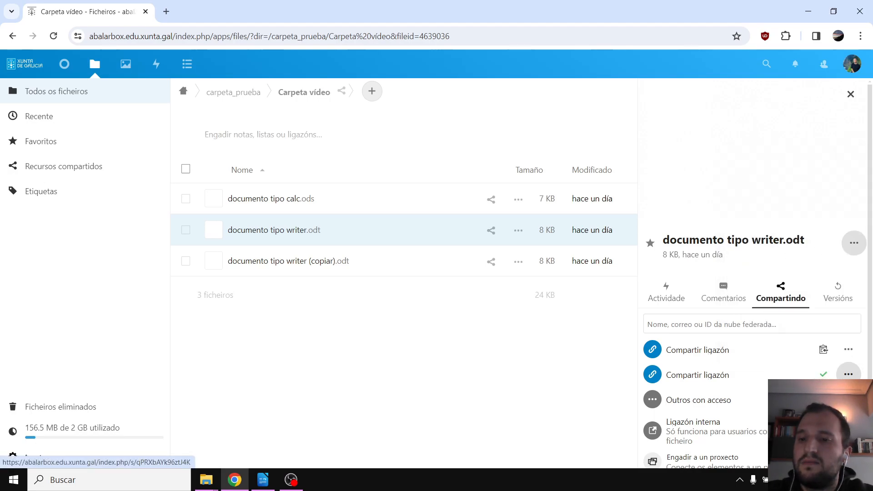
pyautogui.click(848, 374)
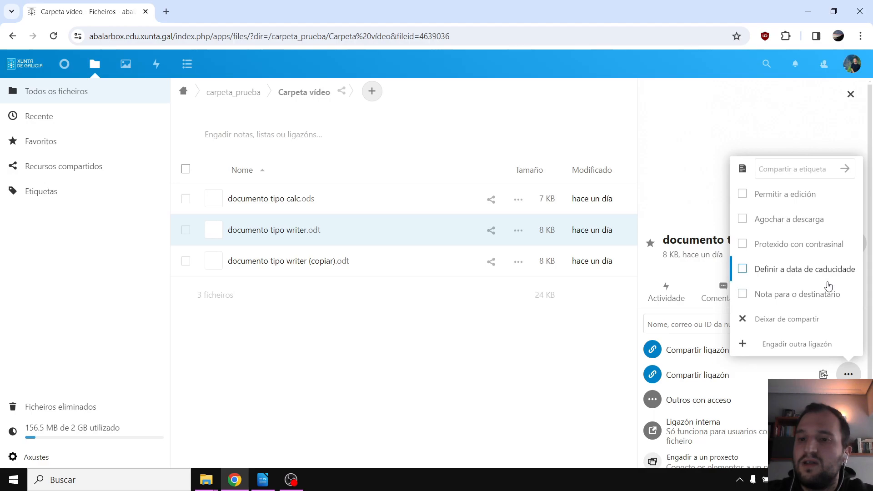
pyautogui.click(845, 365)
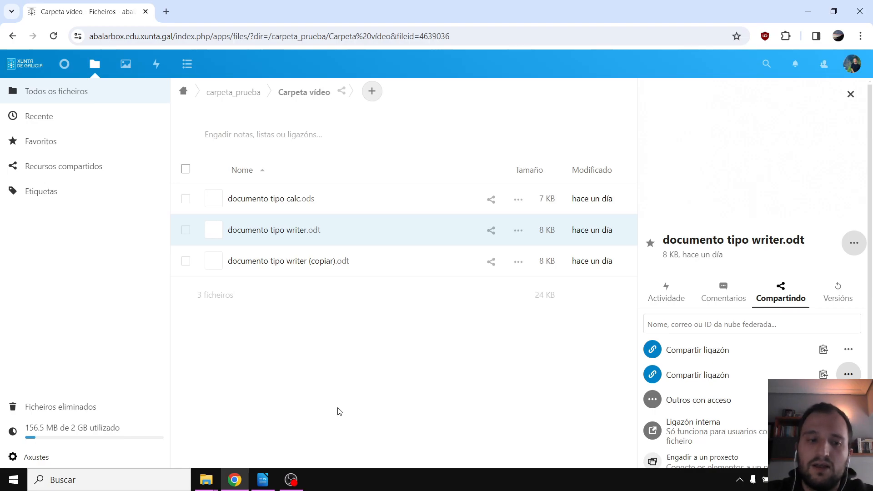
# Launch Firefox through a search for 'mozi' and load the copied public link
pyautogui.click(93, 481)
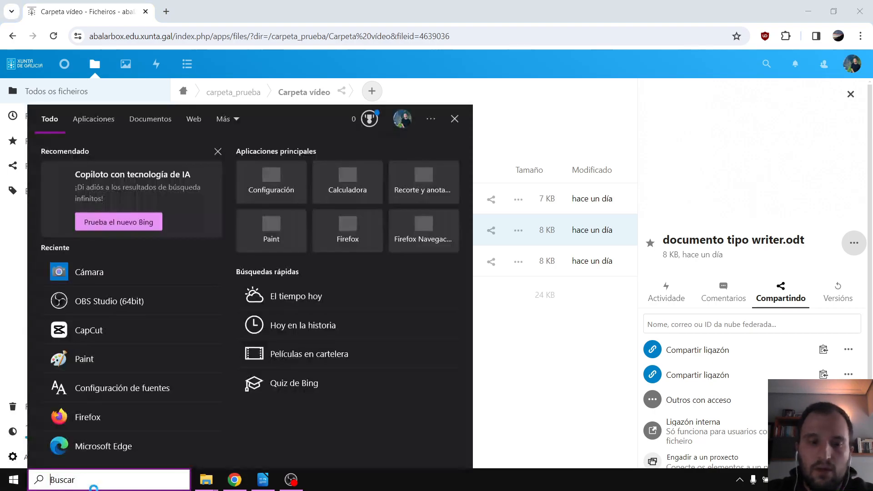
pyautogui.write('mozi')
pyautogui.press('Return')
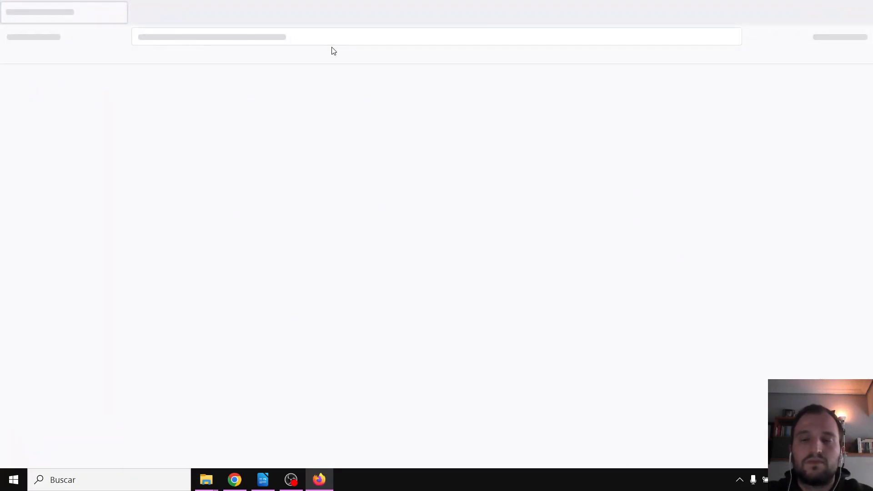
pyautogui.click(279, 36)
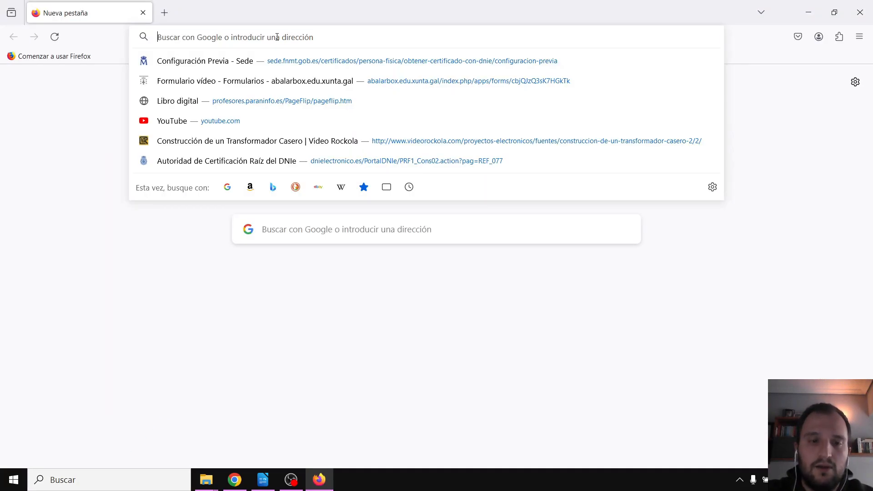
pyautogui.hotkey('ctrl', 'v')
pyautogui.press('Return')
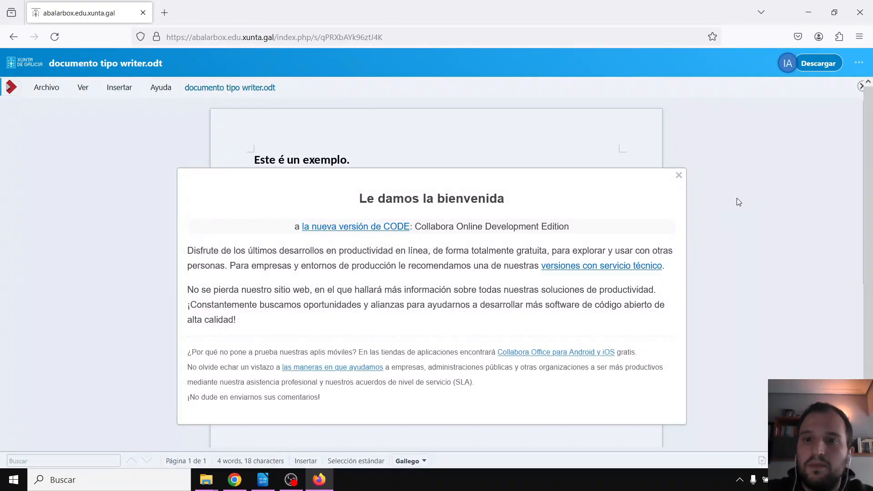
# Dismiss the Collabora welcome and confirm the File, View and Help menus are view-only, then close Firefox
pyautogui.click(679, 175)
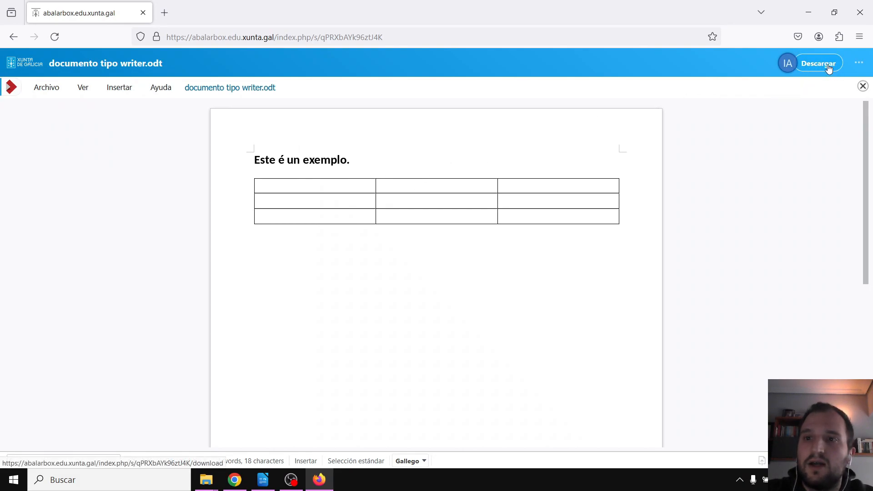
pyautogui.click(58, 88)
pyautogui.click(74, 89)
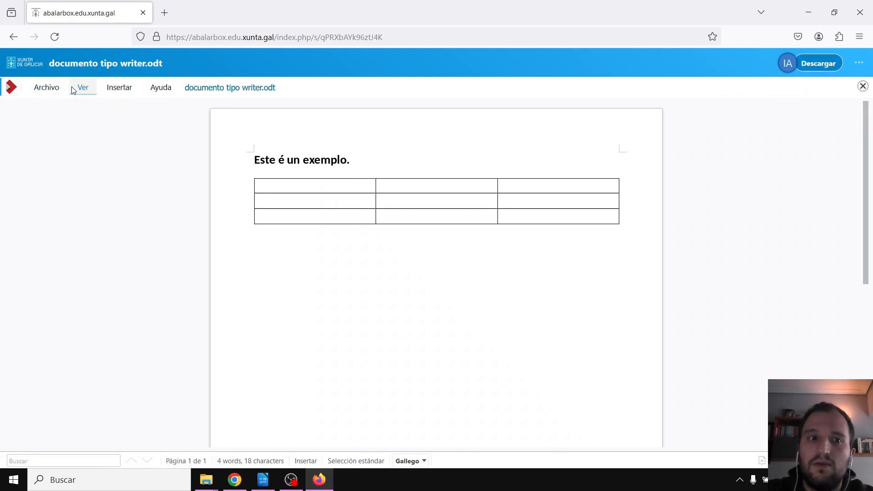
pyautogui.click(119, 88)
pyautogui.moveTo(161, 87)
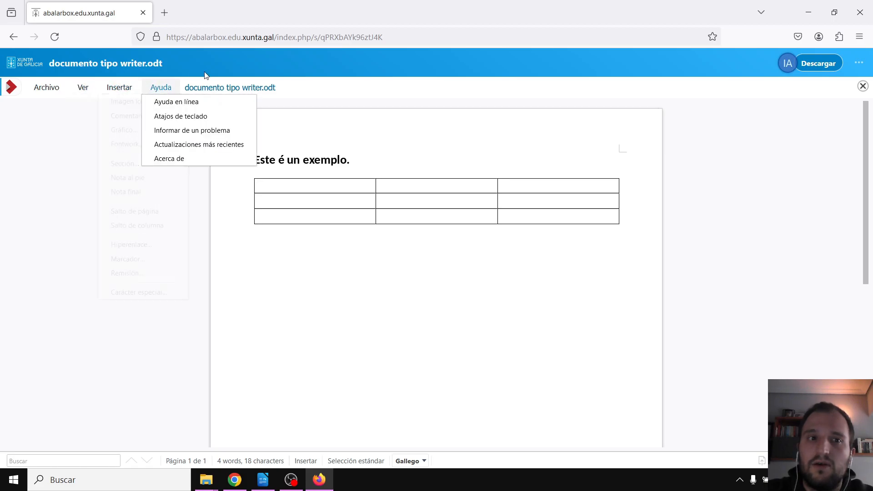
pyautogui.click(853, 19)
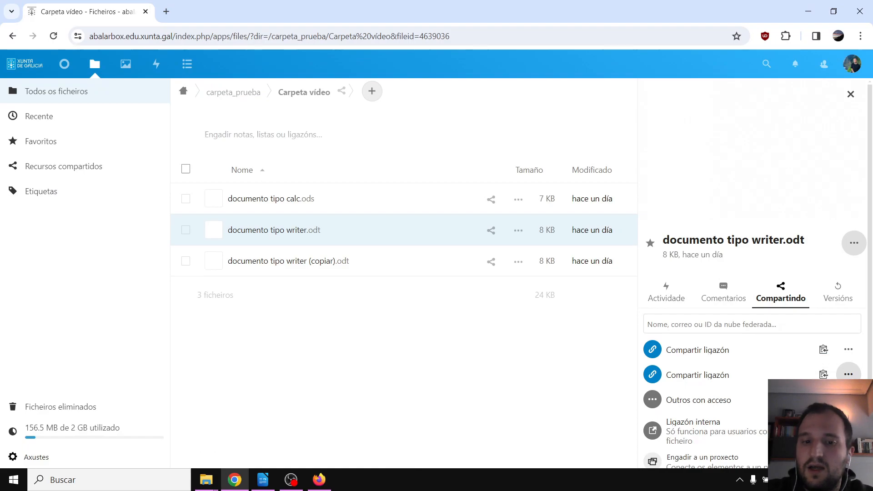
# Enable editing on the second link and load it in a new Firefox window
pyautogui.click(849, 374)
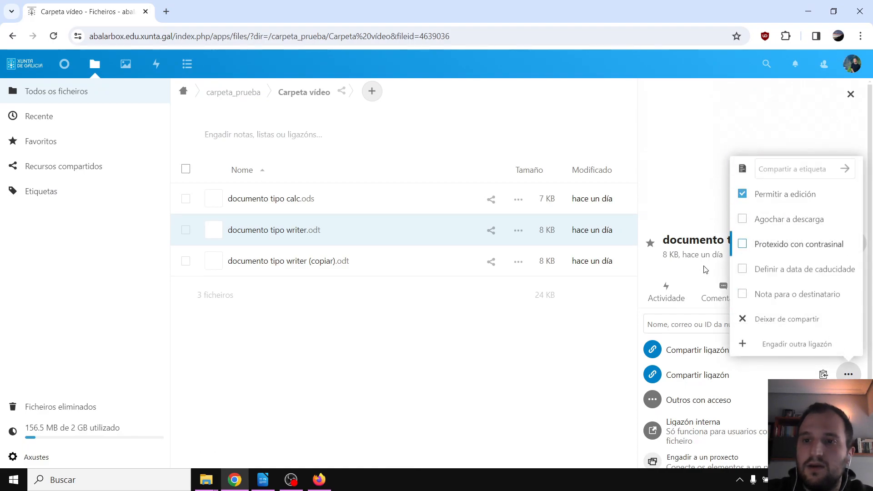
pyautogui.click(320, 480)
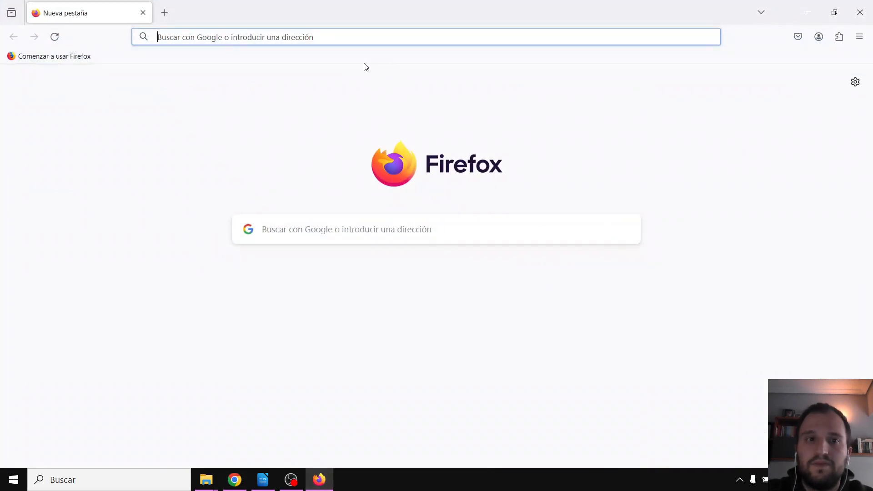
pyautogui.hotkey('ctrl', 'v')
pyautogui.press('Return')
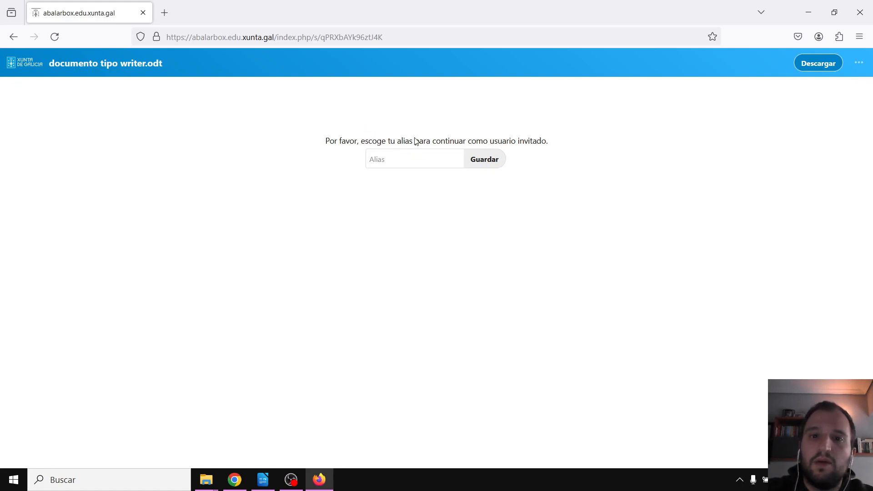
# Save the guest alias 'M', type test text 'sdsdasasdsds' into the document, and close Firefox
pyautogui.click(437, 155)
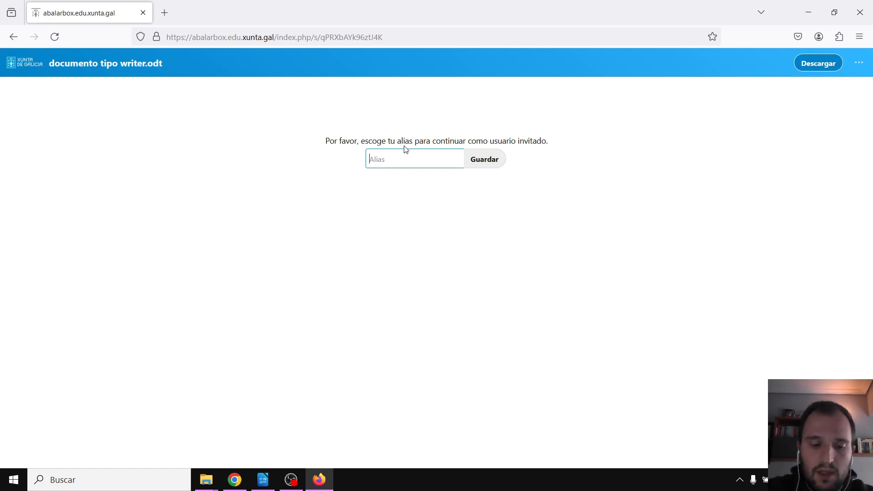
pyautogui.write('Manolito')
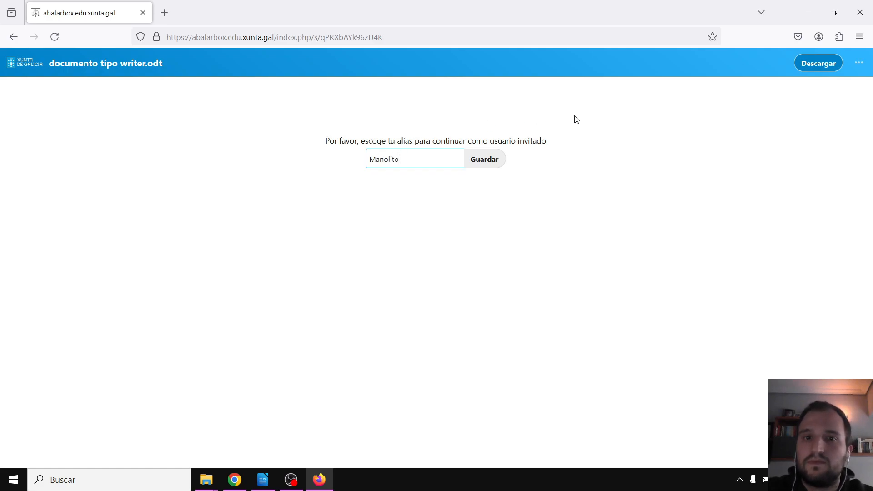
pyautogui.click(478, 161)
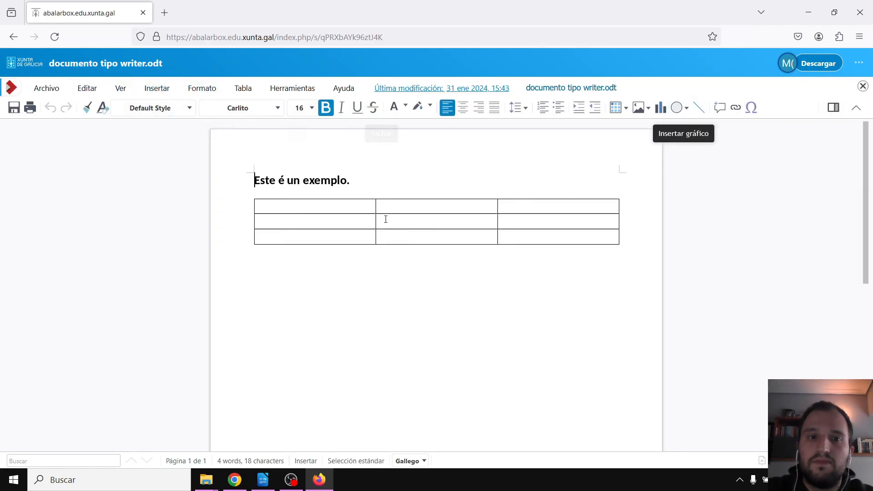
pyautogui.write('sdsdasasdsds')
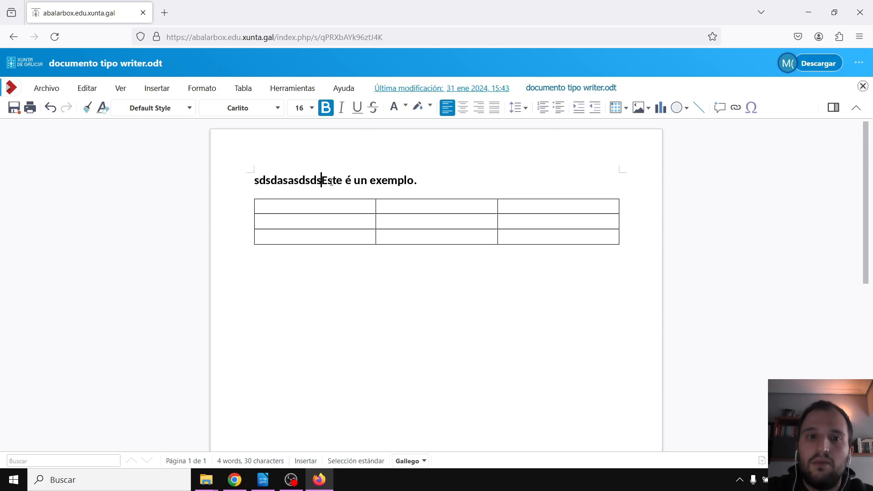
pyautogui.moveTo(320, 180); pyautogui.dragTo(204, 179)
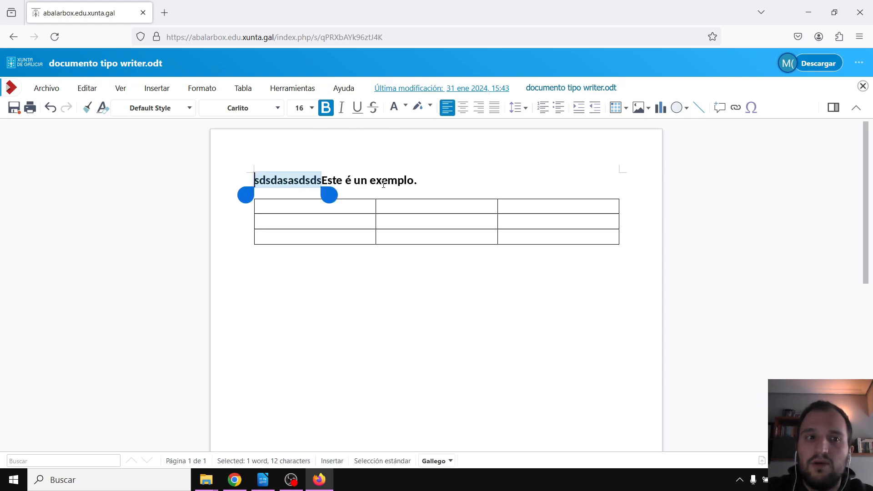
pyautogui.click(398, 180)
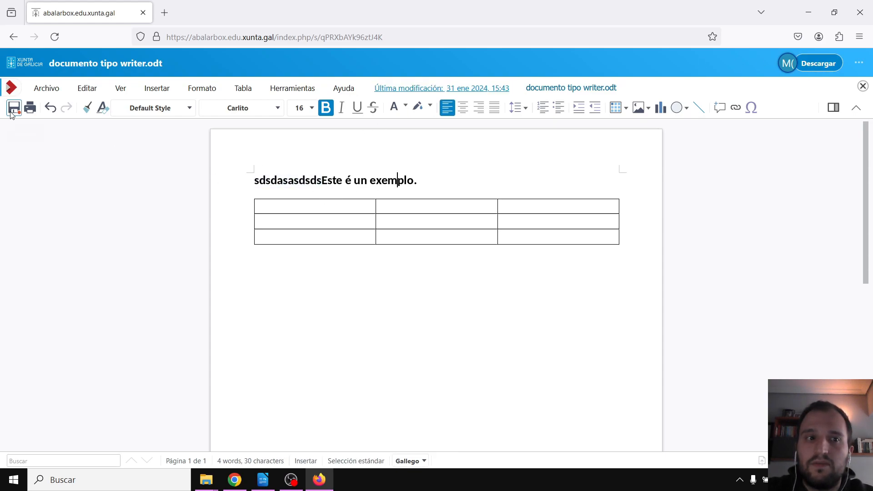
pyautogui.click(859, 13)
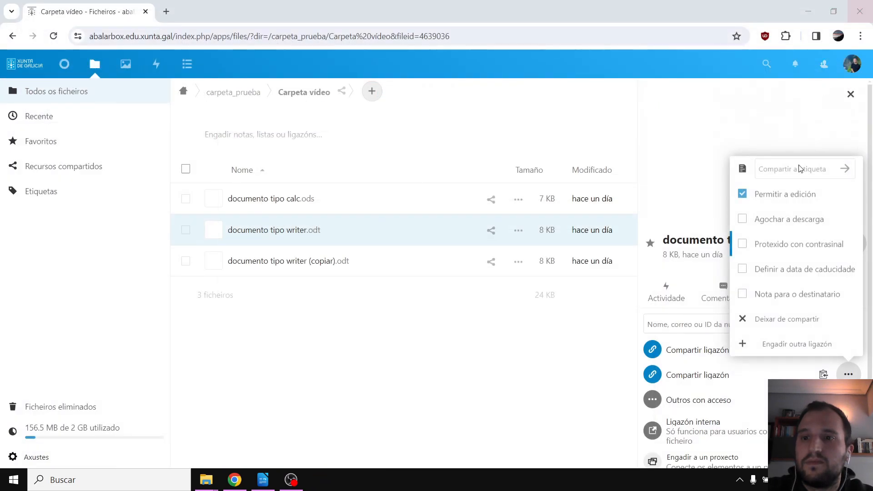
# Open documento tipo writer.odt to confirm the guest's test text was saved, then return to its sharing details
pyautogui.click(518, 393)
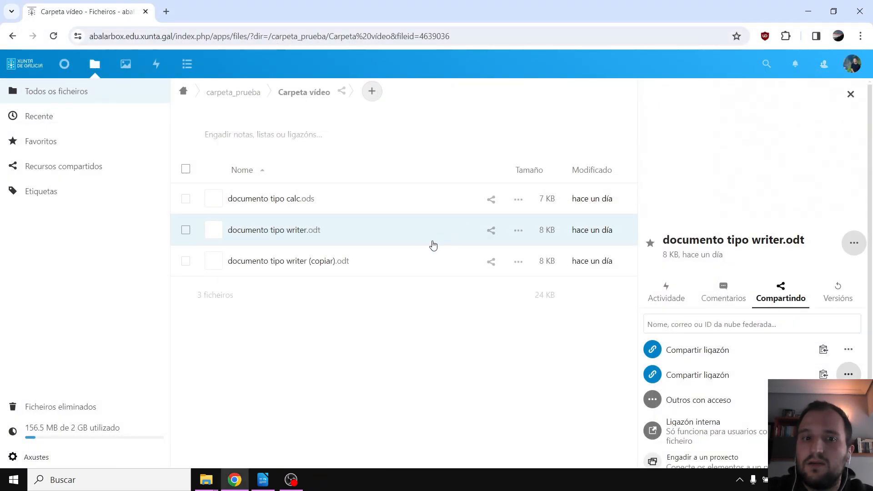
pyautogui.click(343, 231)
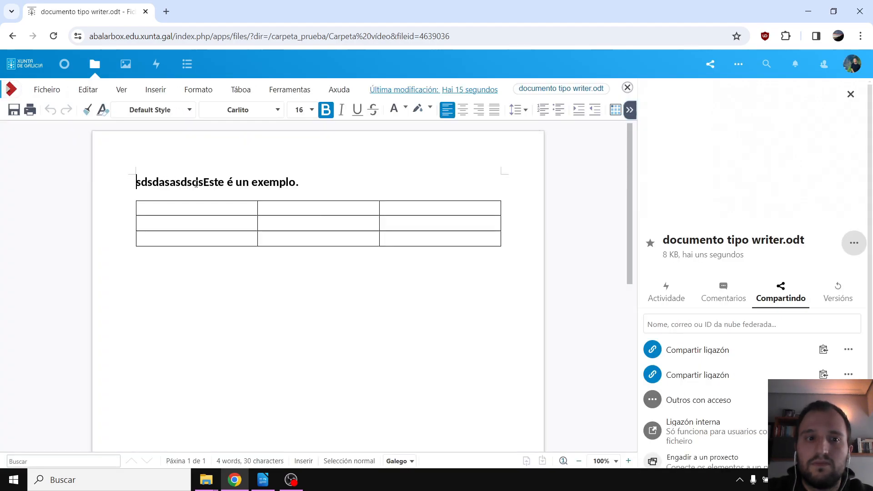
pyautogui.doubleClick(202, 183)
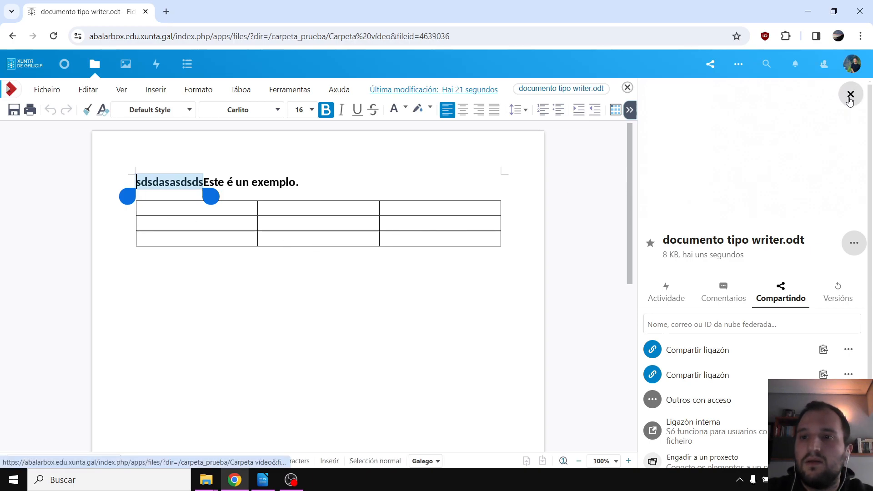
pyautogui.click(627, 88)
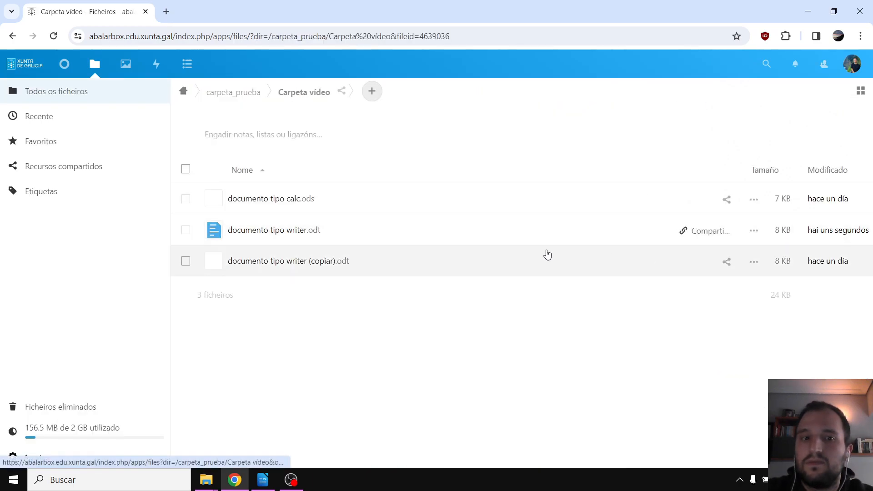
pyautogui.click(728, 231)
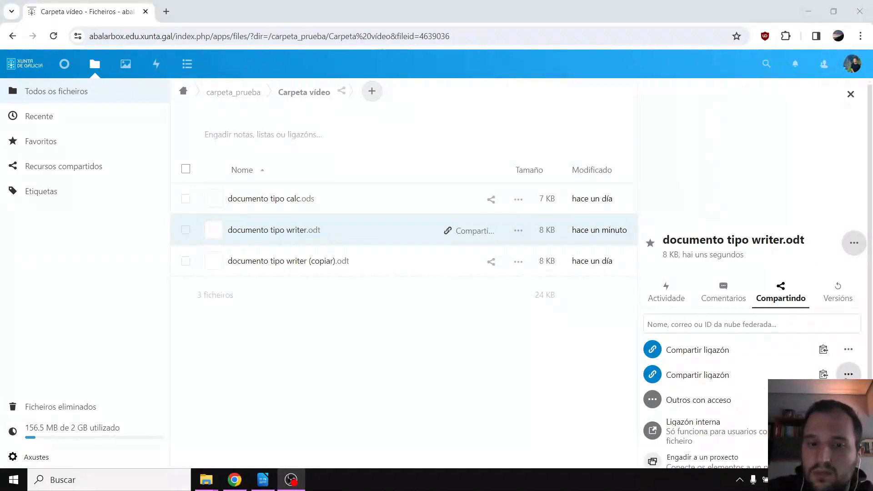
# Copy the editable second link and open it in Firefox and Chrome side by side
pyautogui.click(849, 374)
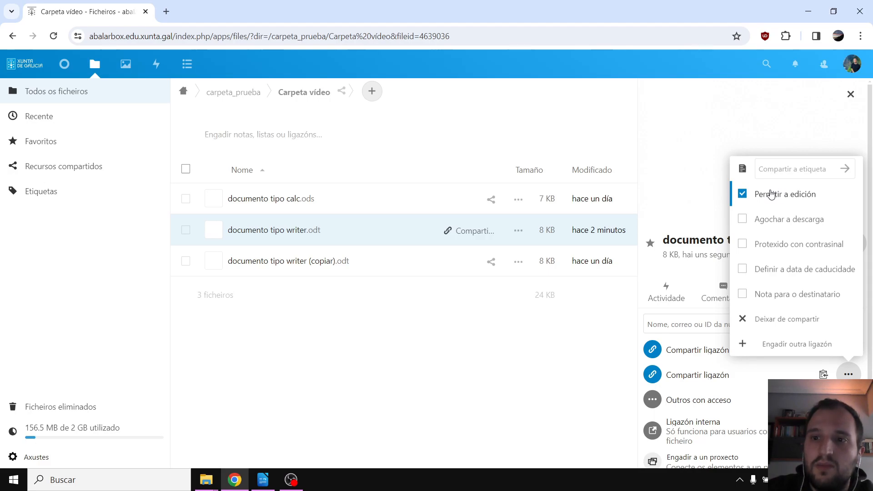
pyautogui.click(784, 178)
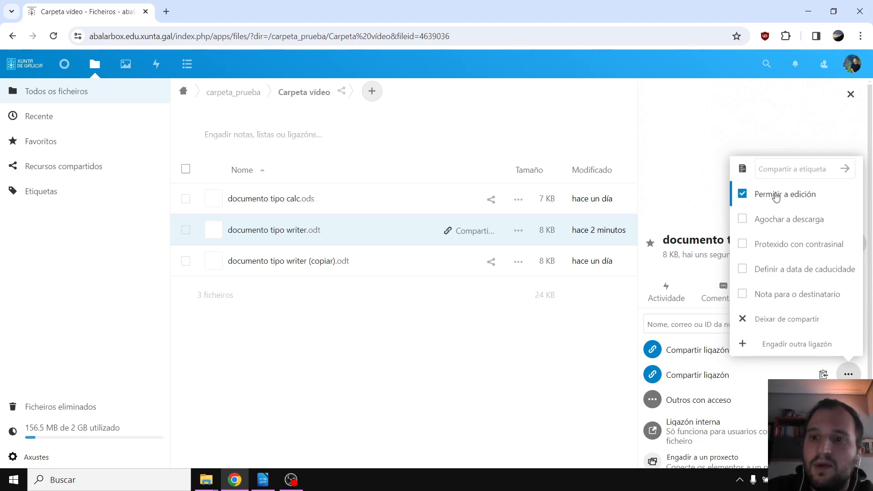
pyautogui.click(823, 374)
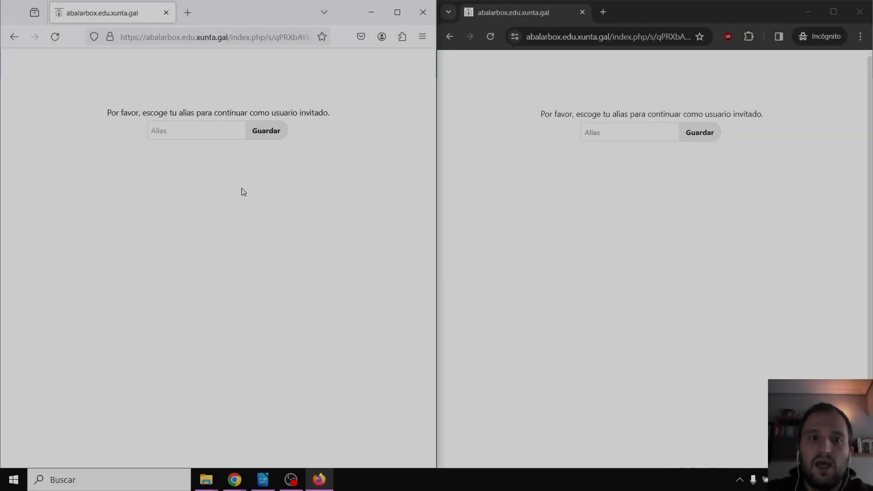
pyautogui.click(220, 129)
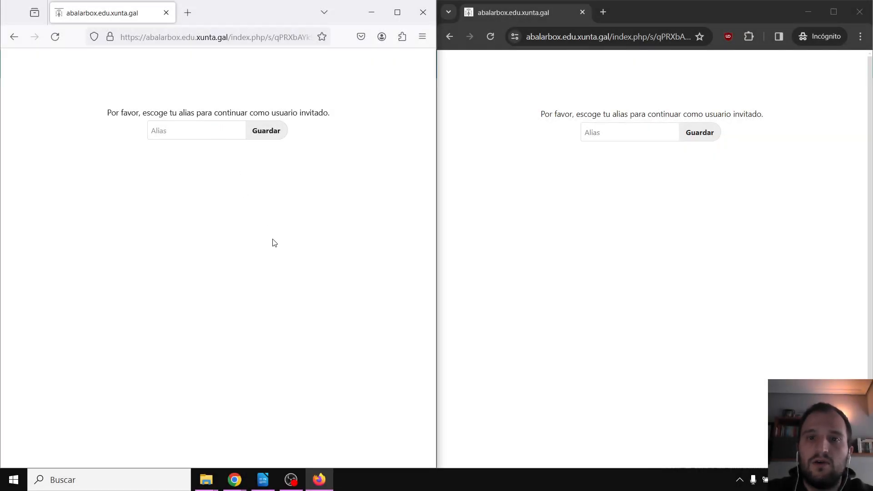
# Enter one guest alias in Firefox and a different one in Chrome, and dismiss the welcome message
pyautogui.click(203, 131)
pyautogui.write('Man')
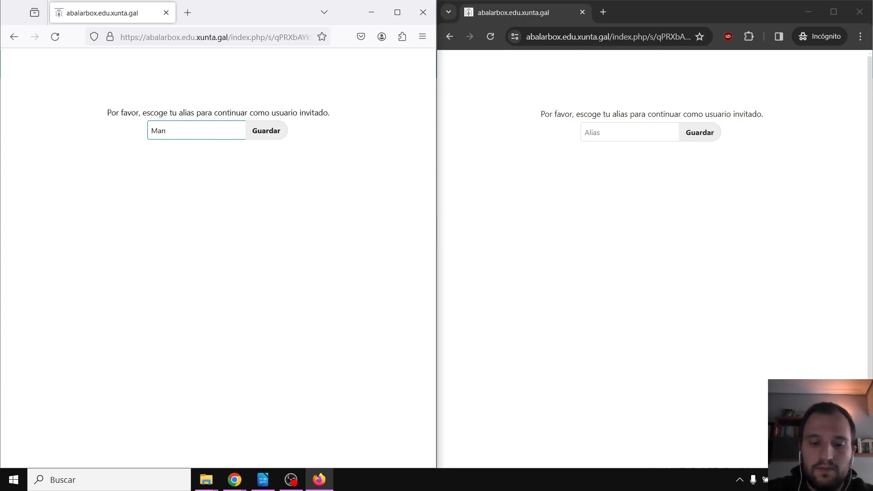
pyautogui.write('olito')
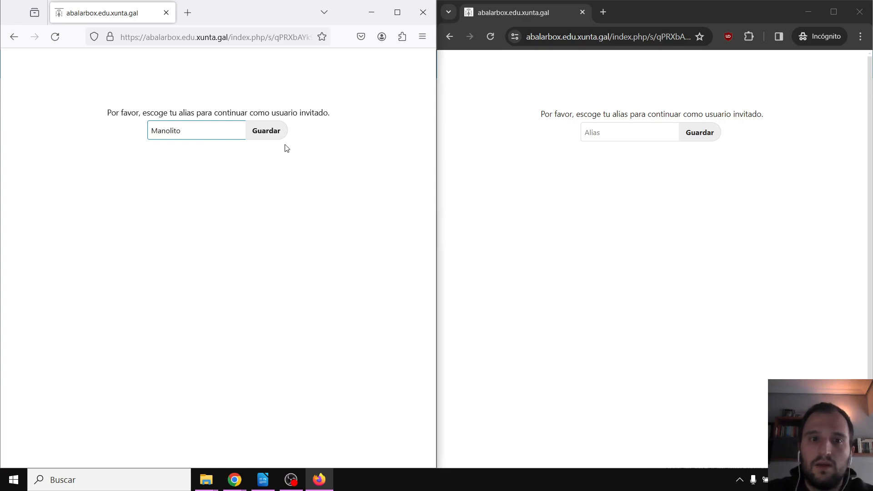
pyautogui.click(273, 131)
pyautogui.click(638, 132)
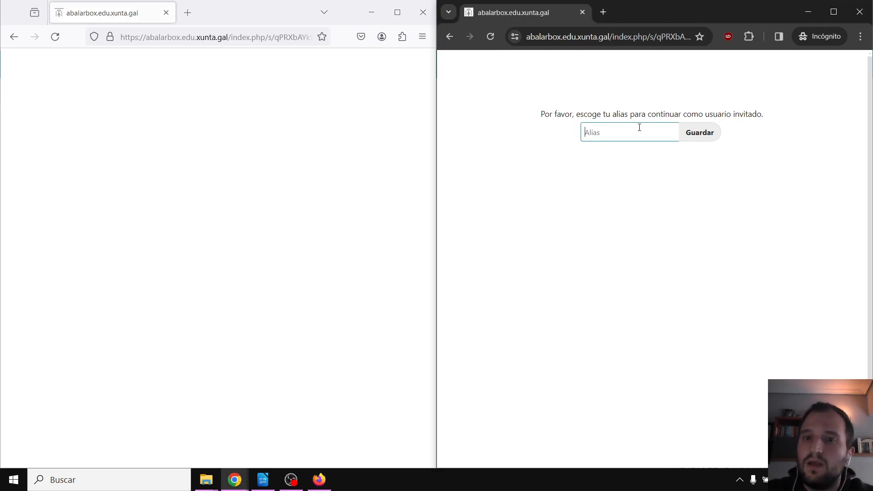
pyautogui.write('Maria')
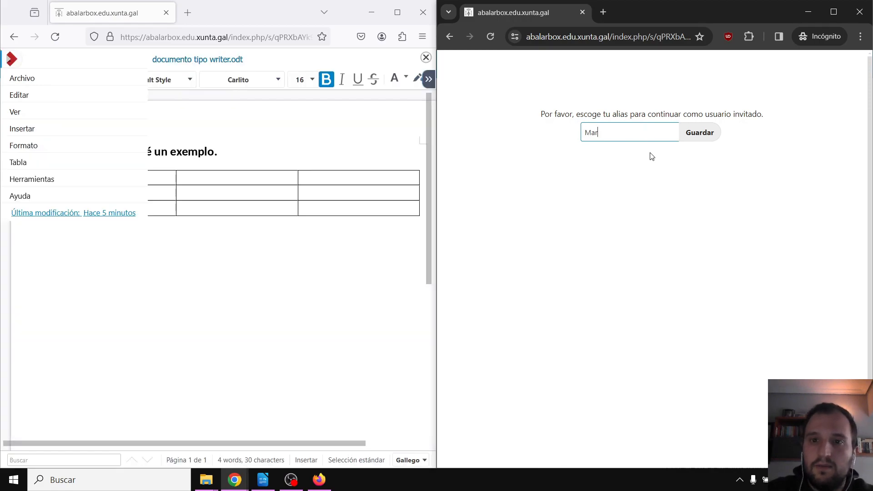
pyautogui.press('Return')
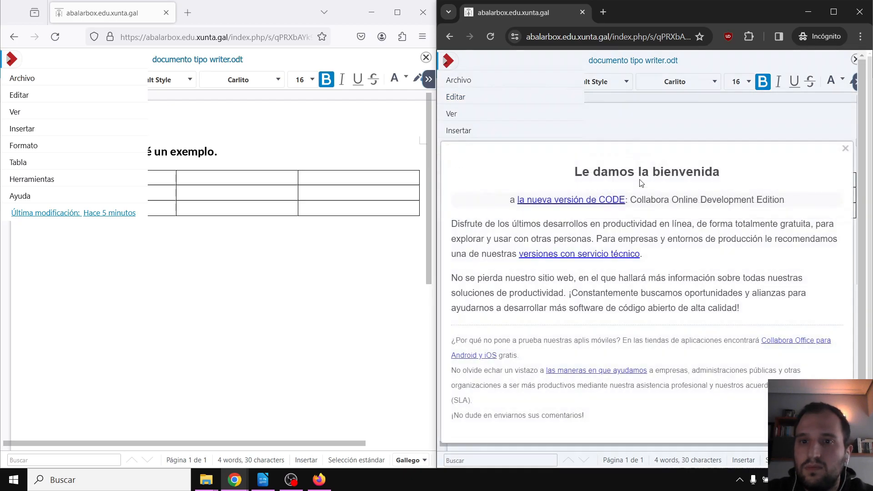
pyautogui.click(844, 150)
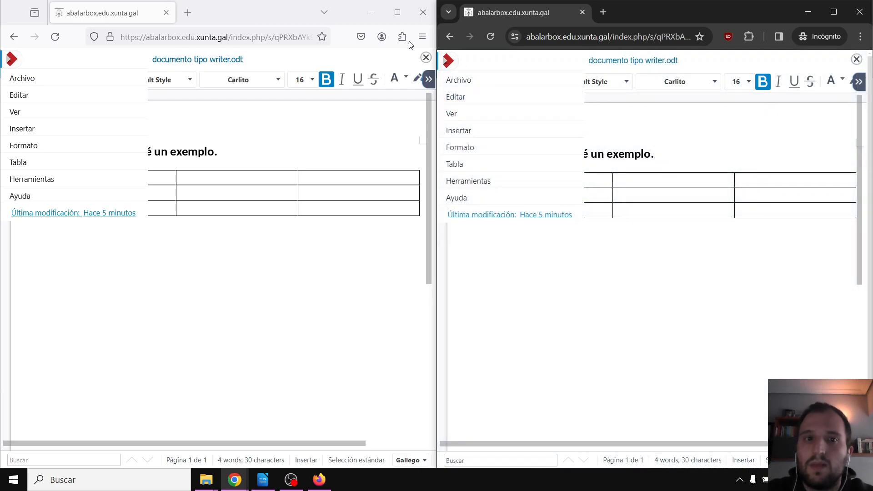
pyautogui.click(348, 246)
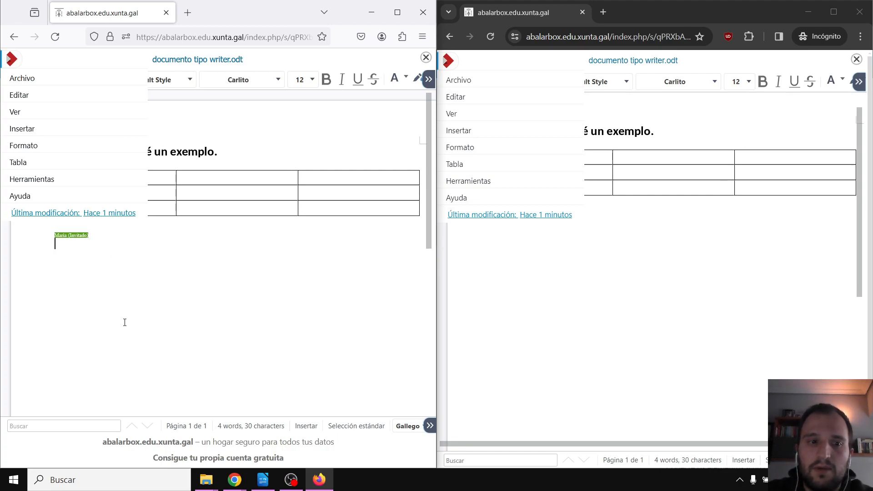
# As the first guest, type a sentence below the table saying the first guest is writing it
pyautogui.press('Return')
pyautogui.press('Return')
pyautogui.press('Return')
pyautogui.press('Return')
pyautogui.press('Return')
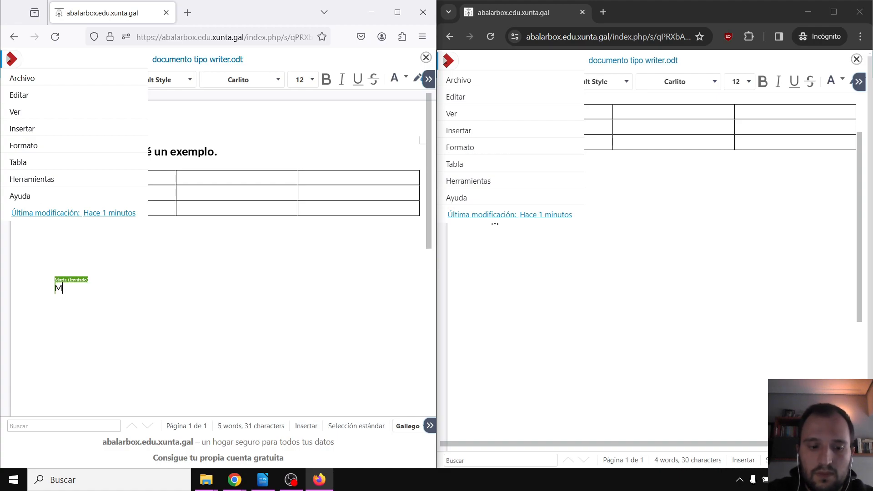
pyautogui.write('Isto ')
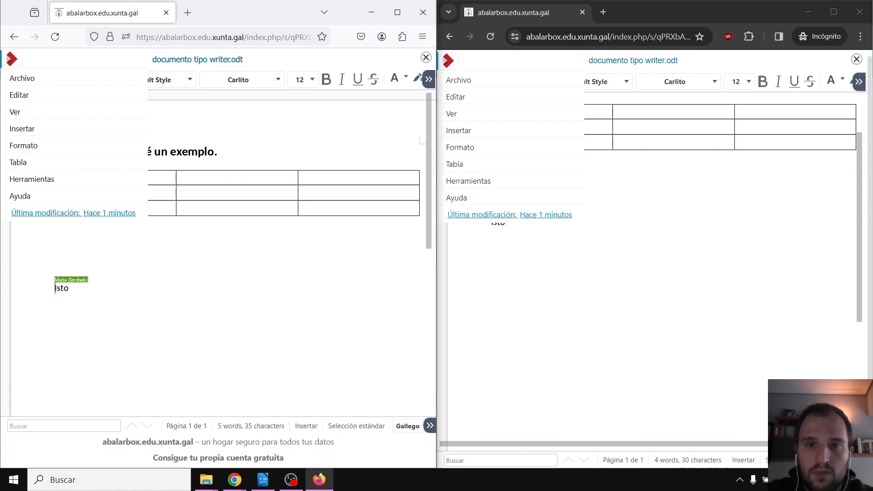
pyautogui.write('está send')
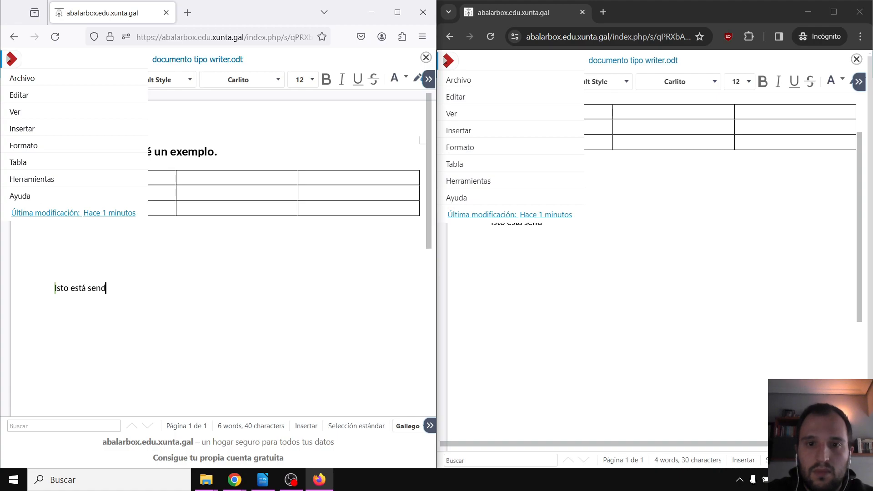
pyautogui.write('o escrito por')
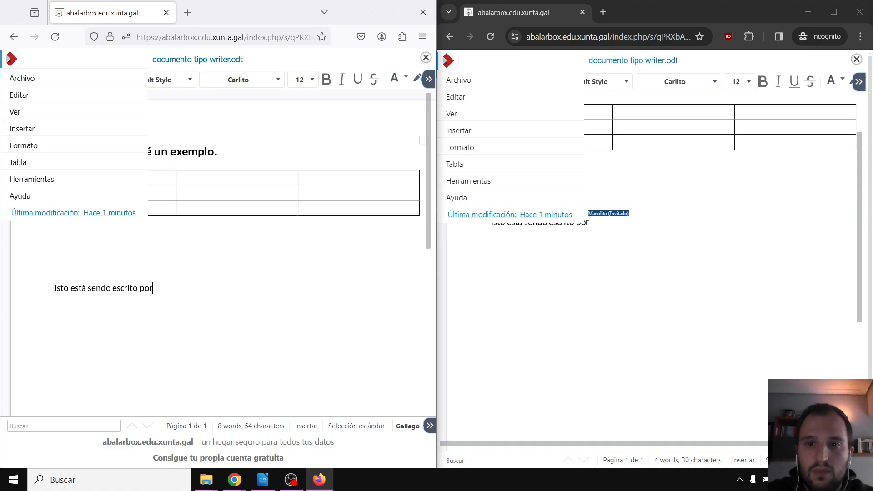
pyautogui.write(' Manol')
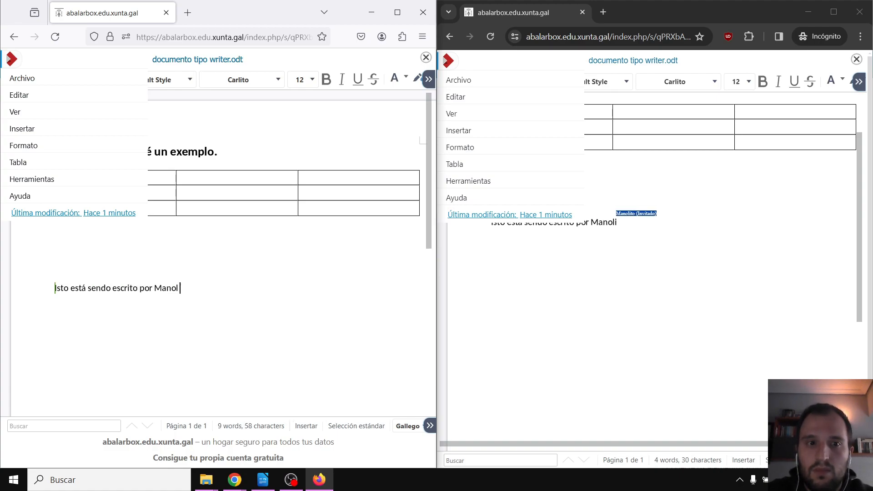
pyautogui.write('ito')
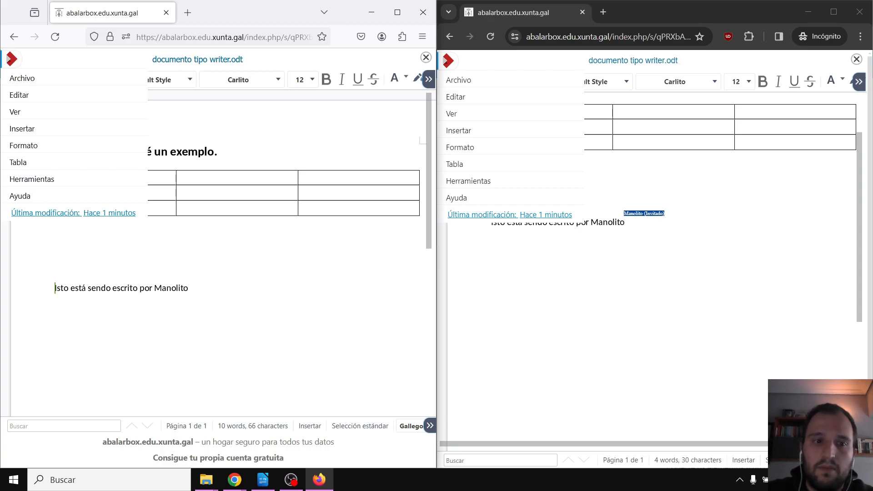
pyautogui.moveTo(220, 275); pyautogui.dragTo(105, 289)
pyautogui.click(91, 290)
pyautogui.click(204, 290)
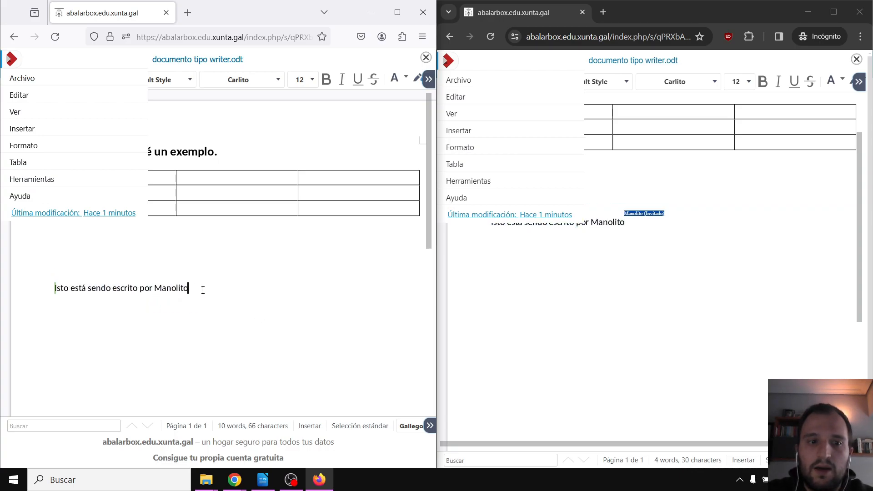
pyautogui.moveTo(203, 290); pyautogui.dragTo(54, 289)
pyautogui.scroll(3, 729, 234)
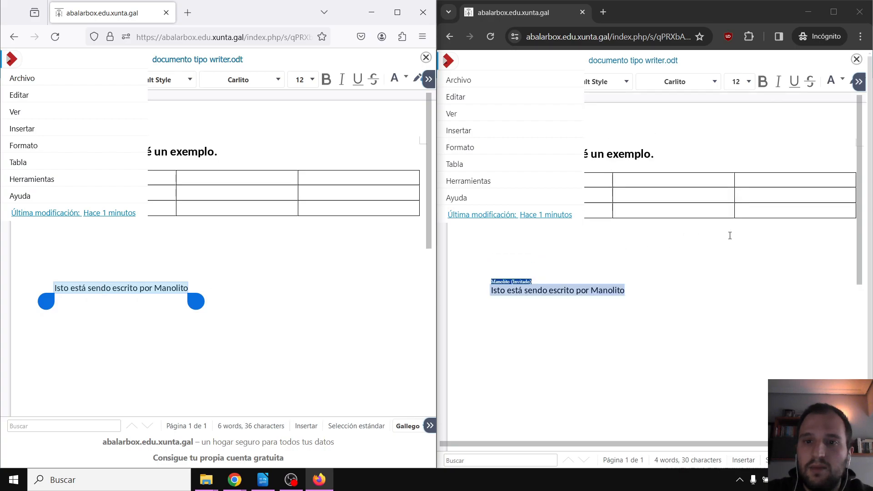
# As the second guest, add a sentence below it saying the second guest is writing, and fix the name's typo
pyautogui.click(650, 269)
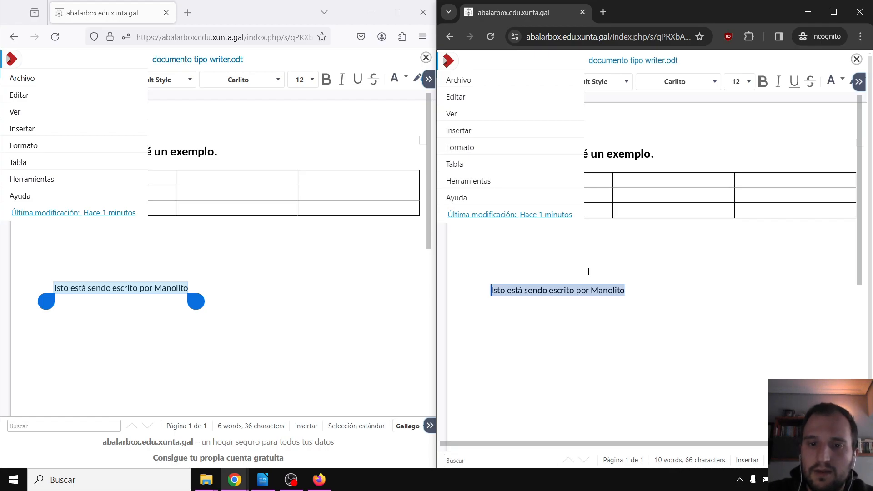
pyautogui.press('End')
pyautogui.press('Return')
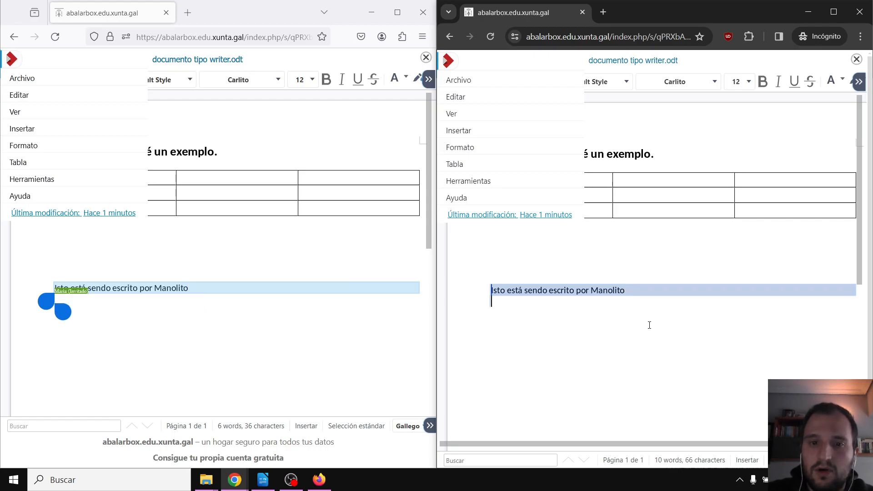
pyautogui.press('Return')
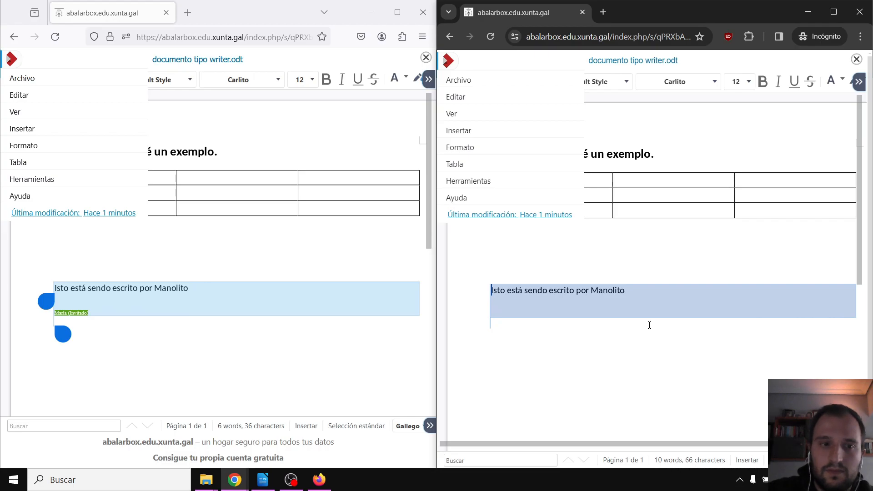
pyautogui.click(343, 300)
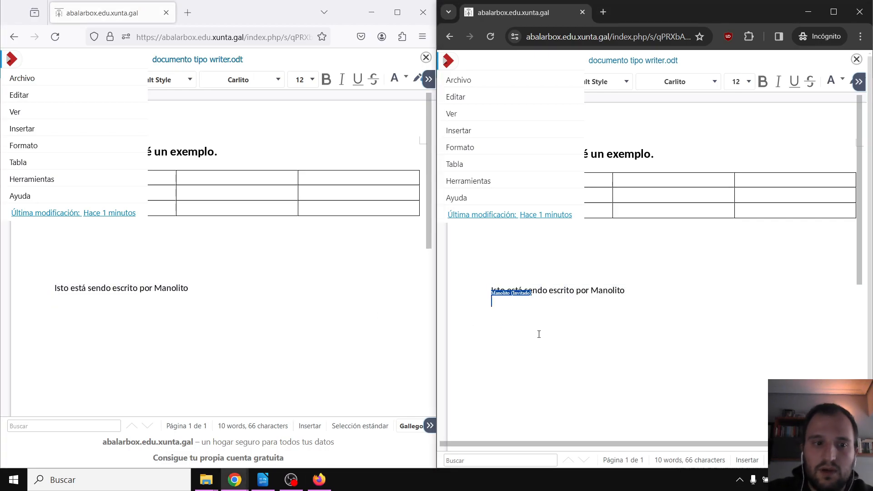
pyautogui.write('E')
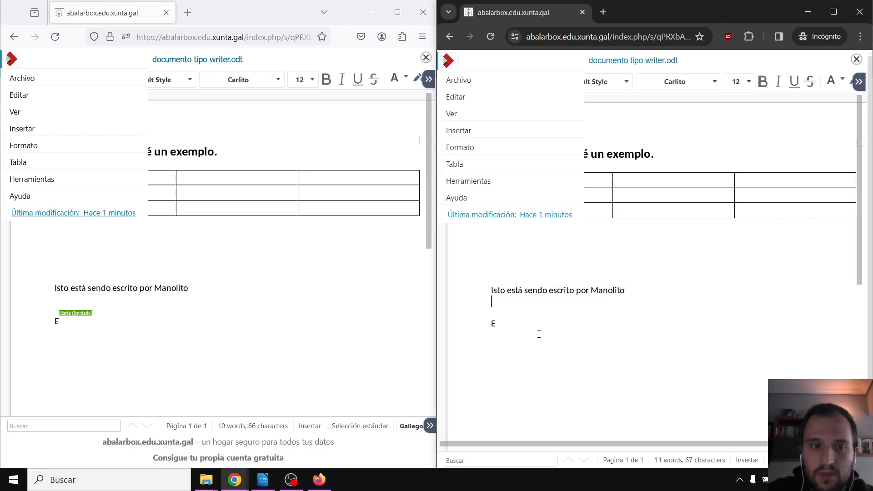
pyautogui.write('stes cambios e')
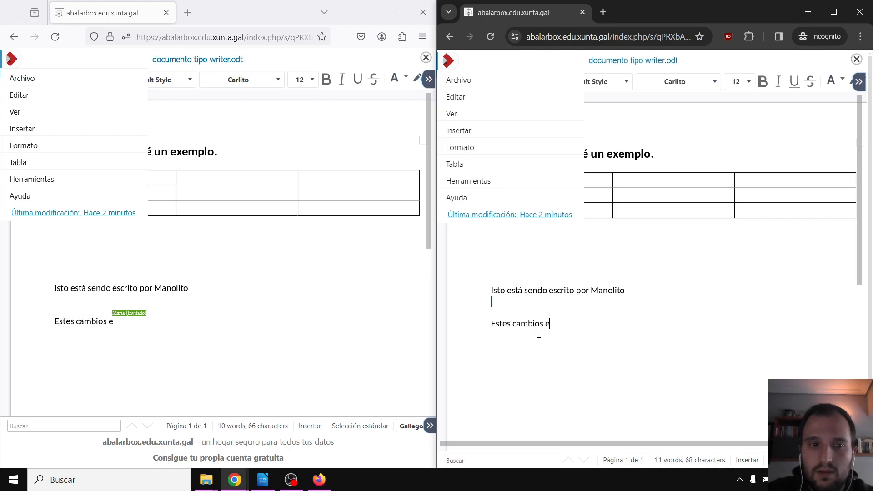
pyautogui.write('stán sendo e')
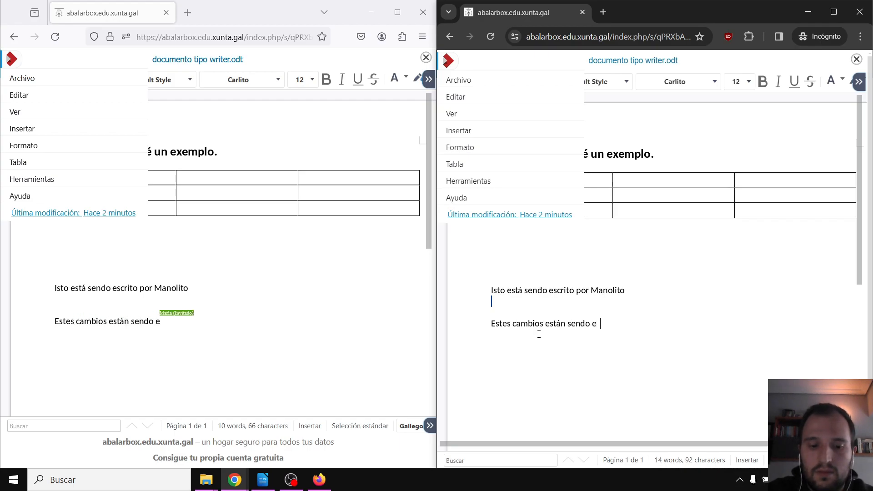
pyautogui.write('scritos por Marçia')
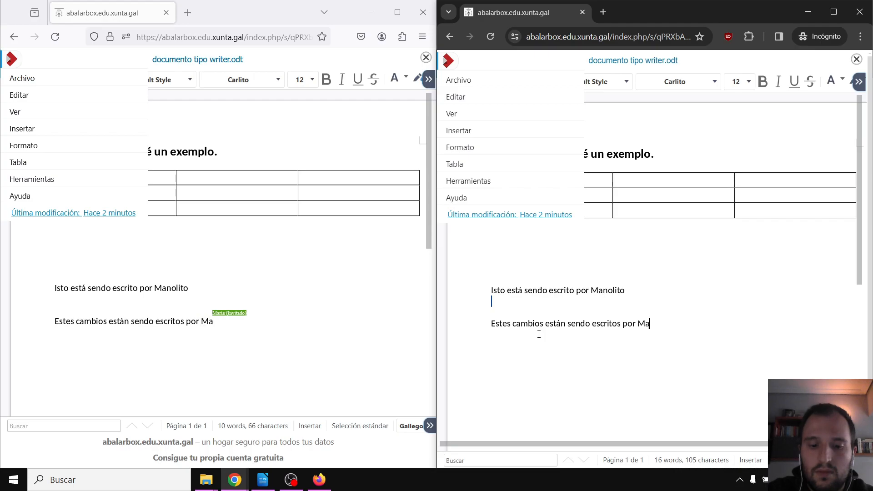
pyautogui.press('BackSpace')
pyautogui.press('BackSpace')
pyautogui.press('BackSpace')
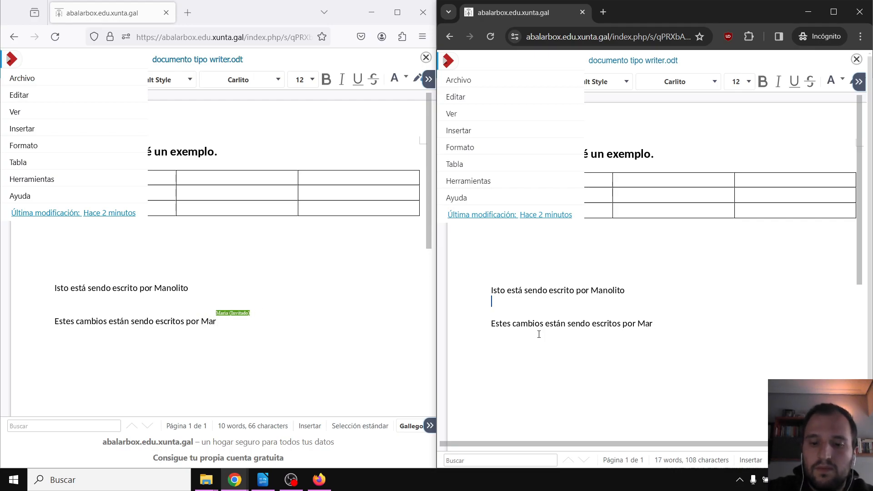
pyautogui.write('ía')
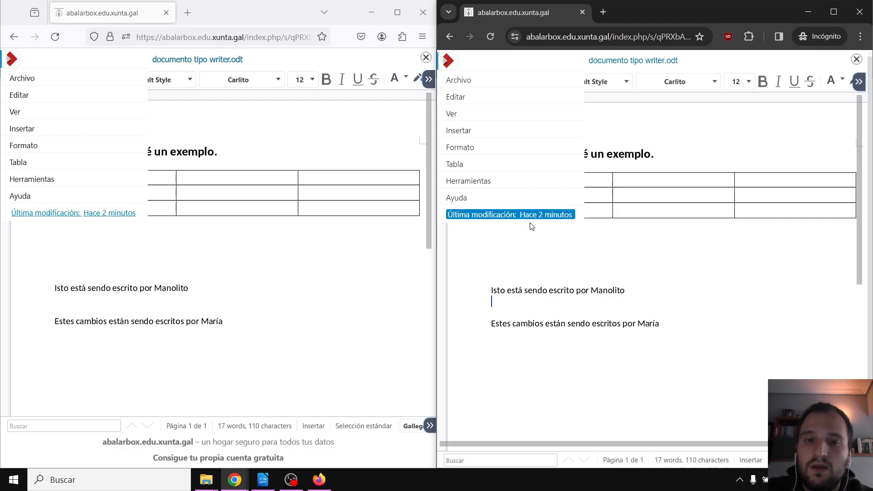
pyautogui.click(251, 323)
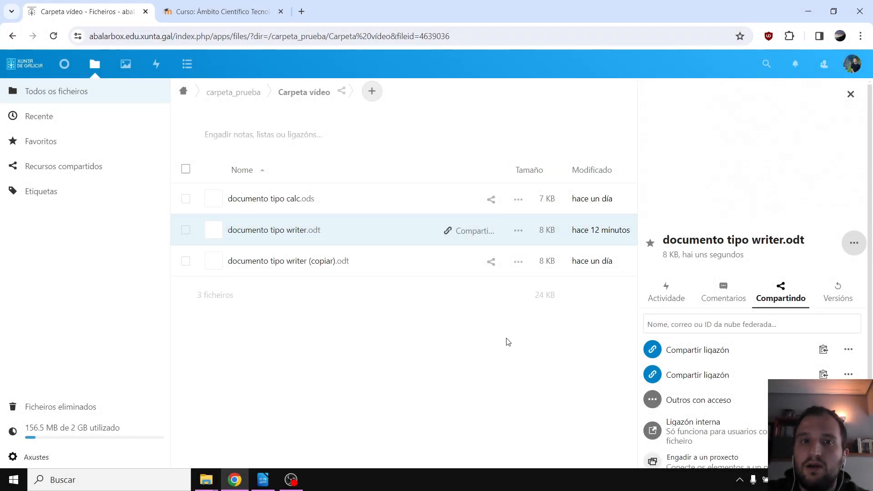
# Copy the writer document's second public share link, then turn on editing in the Moodle course
pyautogui.click(823, 374)
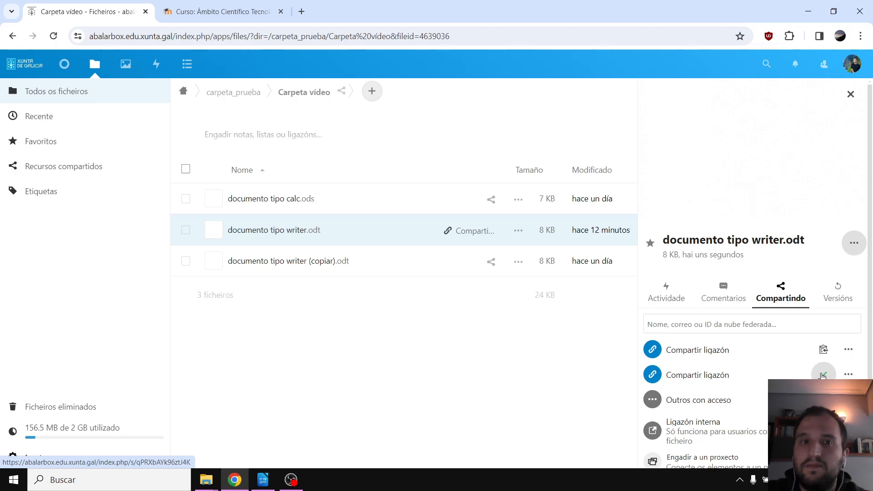
pyautogui.click(246, 13)
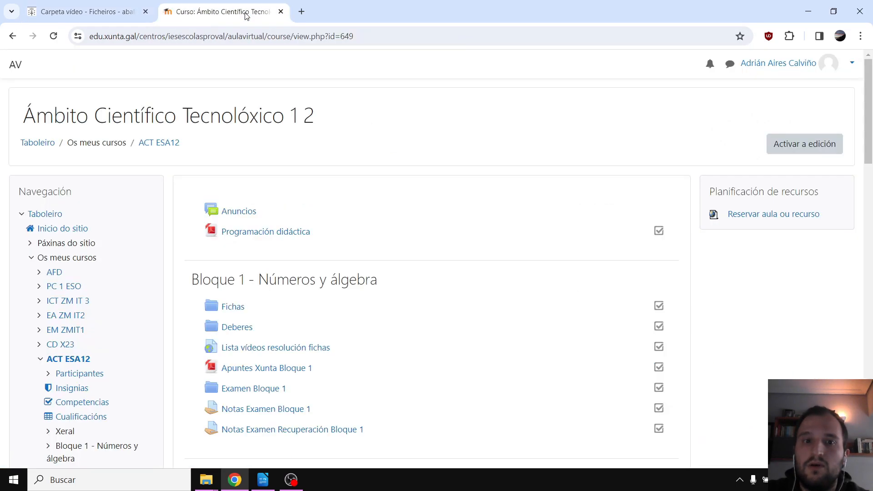
pyautogui.click(819, 150)
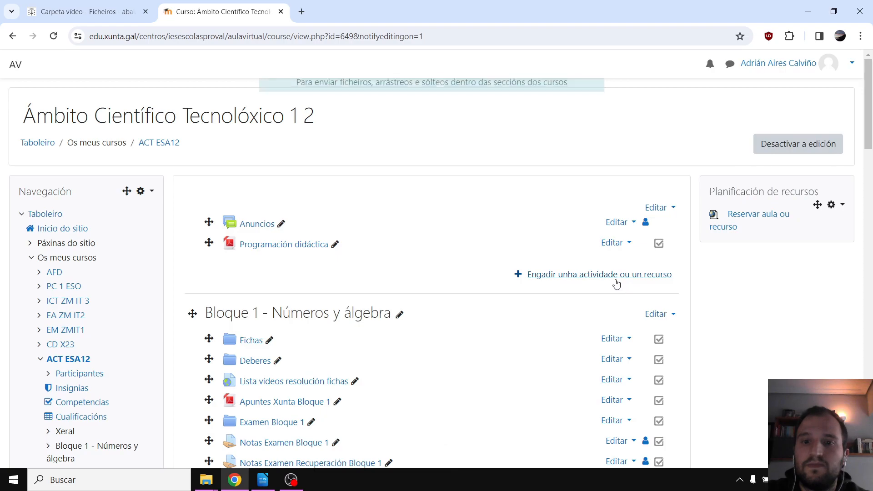
# Pick URL from the Todo list of the activity-or-resource chooser
pyautogui.click(614, 276)
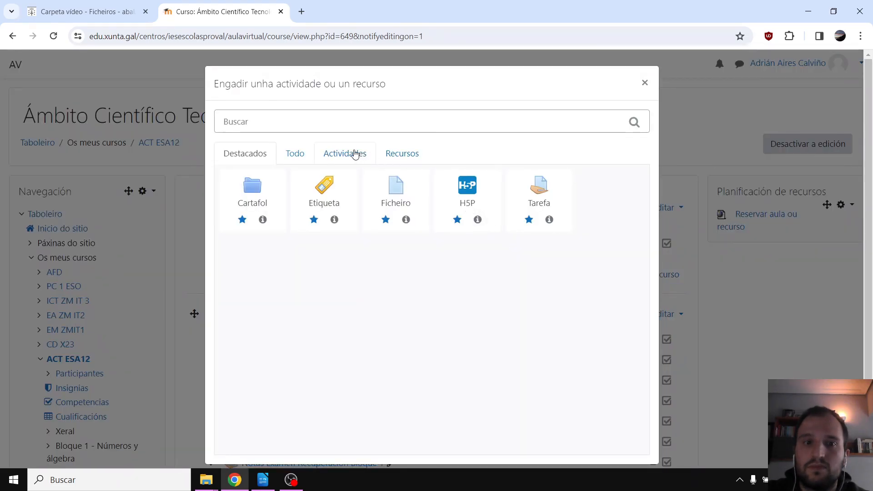
pyautogui.click(306, 149)
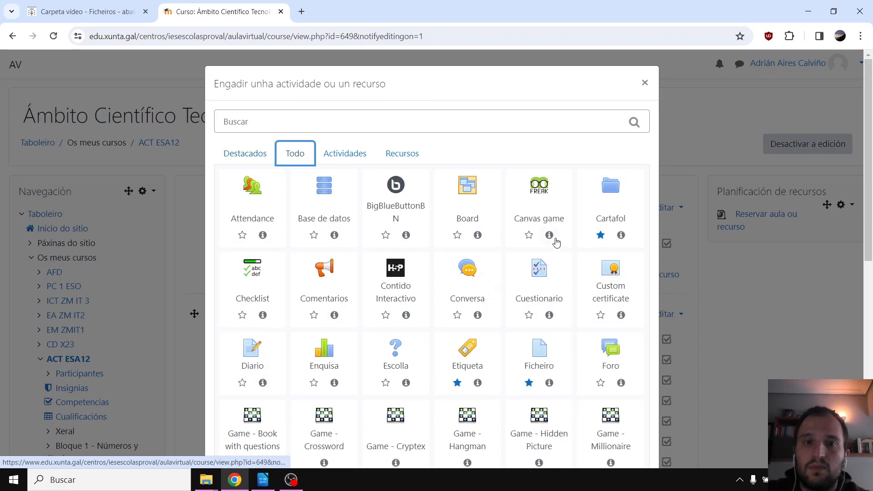
pyautogui.scroll(-7, 599, 262)
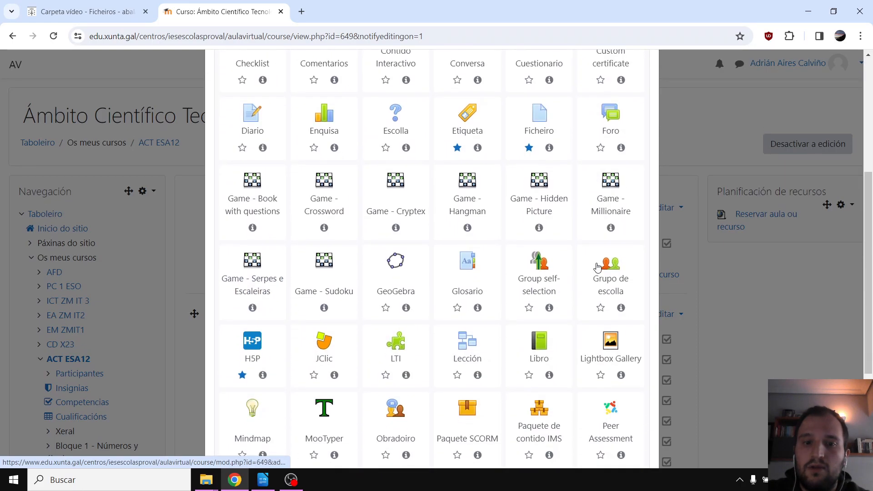
pyautogui.scroll(-2, 598, 269)
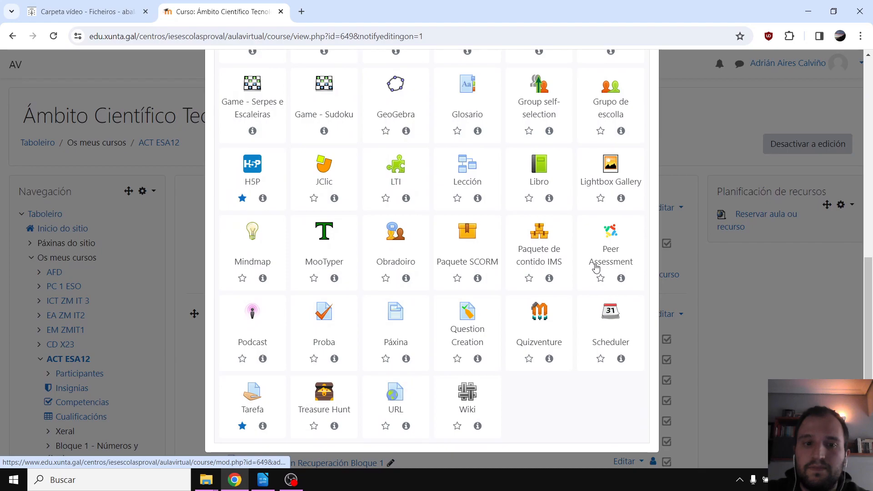
pyautogui.click(395, 409)
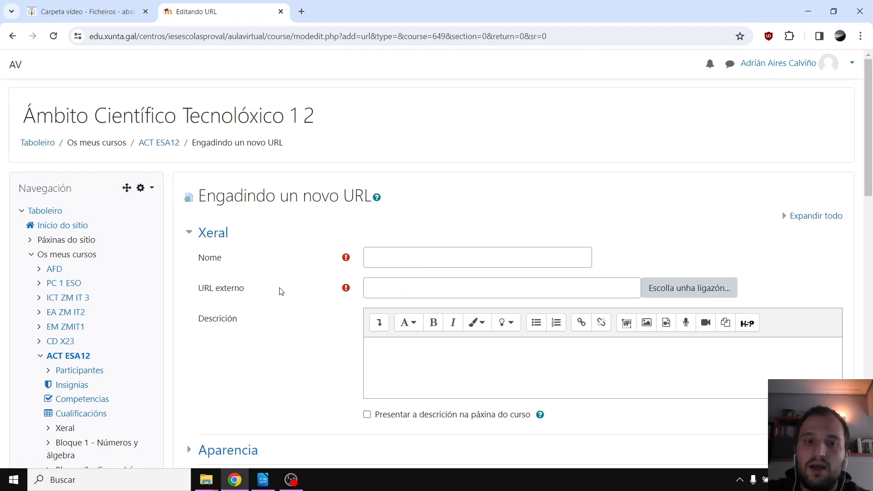
# Paste the Abalarbox link as the external URL, name it 'Traballo colaborativo', and save to the course
pyautogui.click(401, 293)
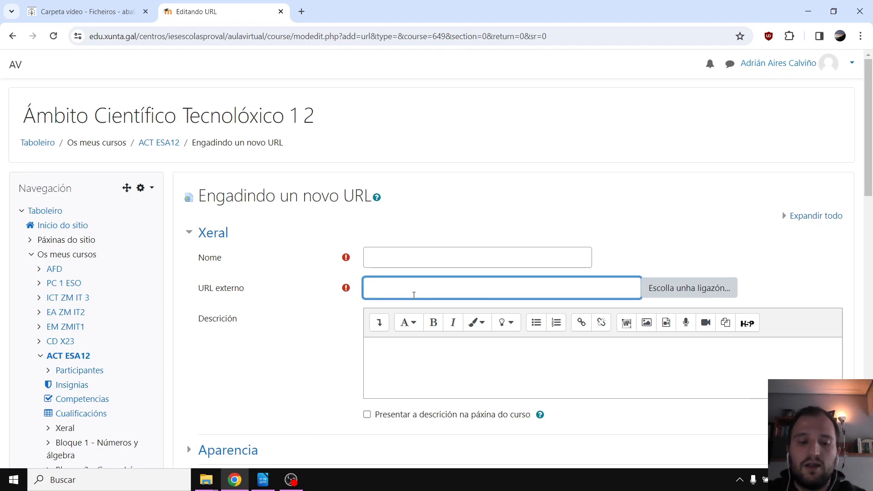
pyautogui.hotkey('ctrl', 'v')
pyautogui.click(447, 256)
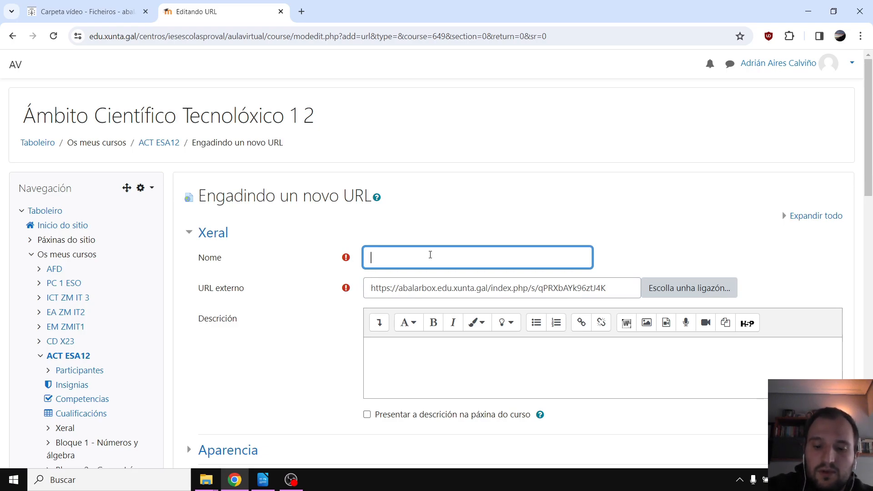
pyautogui.write('Tr')
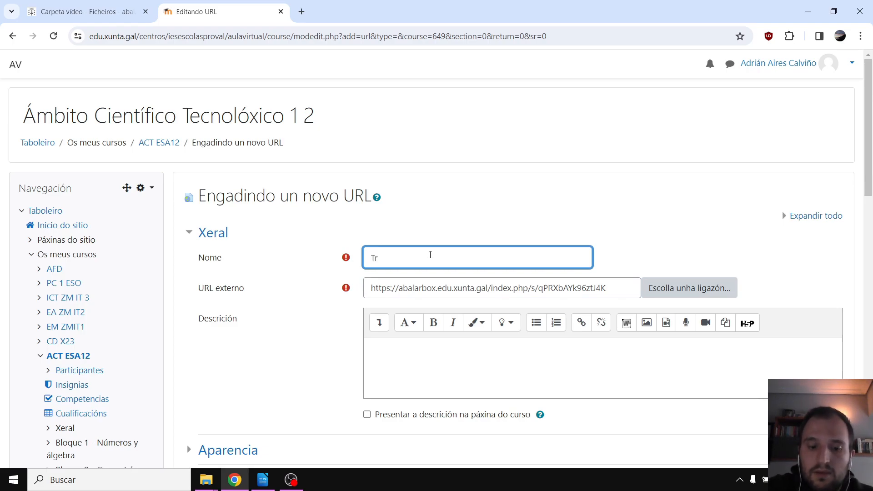
pyautogui.write('aballo colabor')
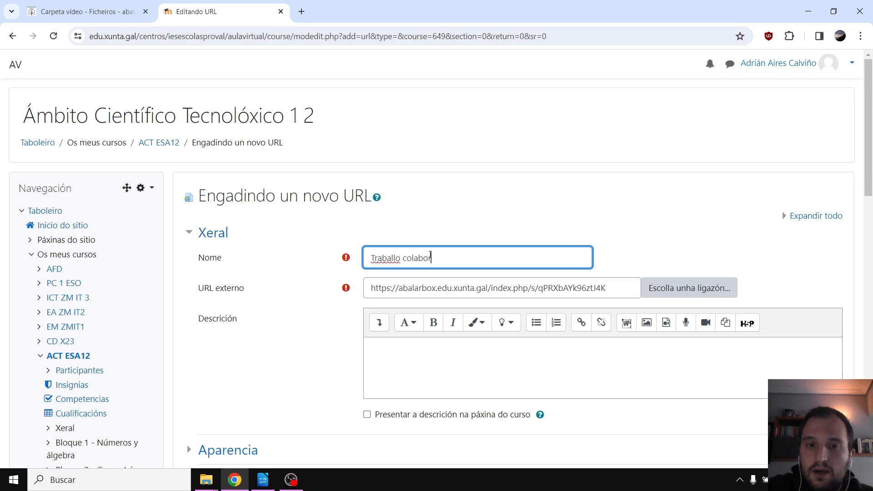
pyautogui.write('ativo')
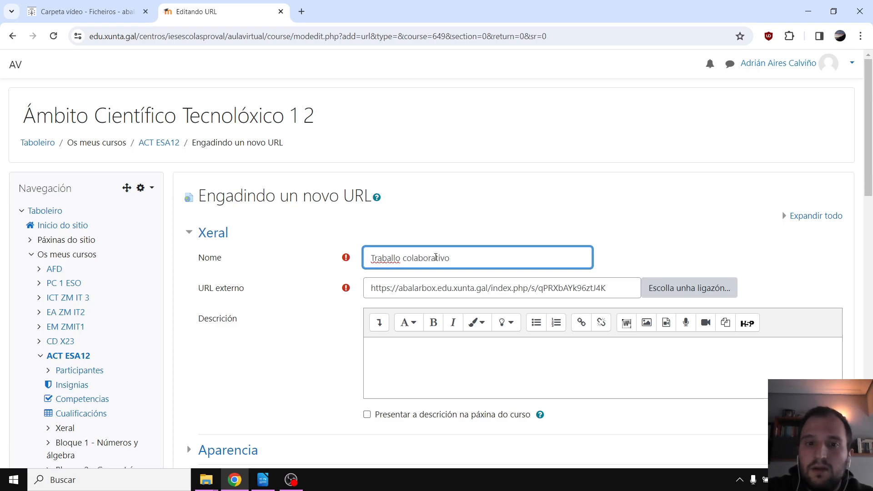
pyautogui.scroll(-3, 563, 241)
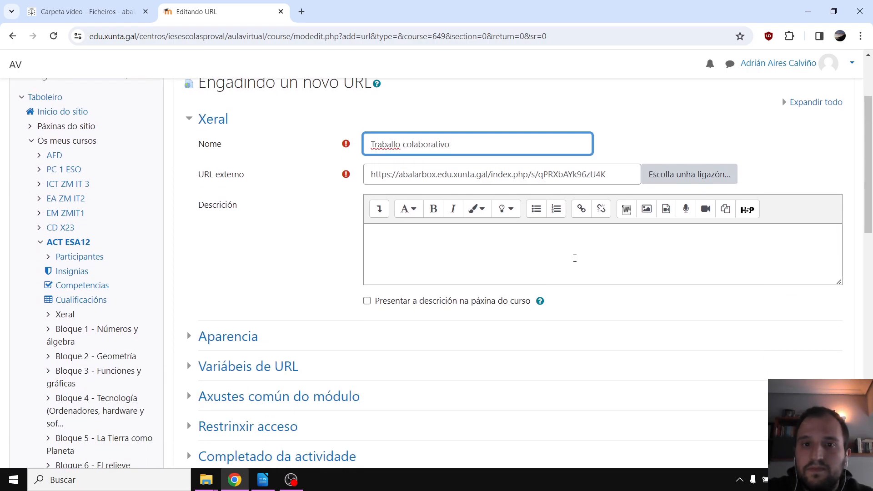
pyautogui.scroll(-6, 575, 259)
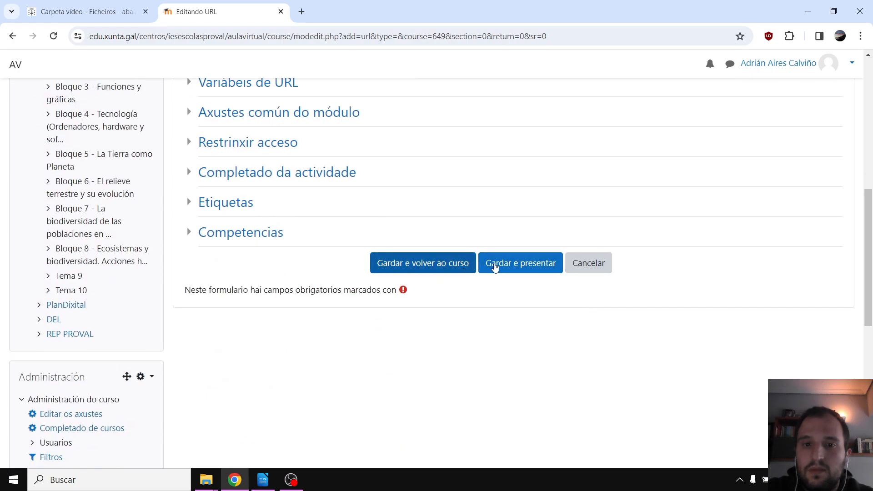
pyautogui.click(423, 263)
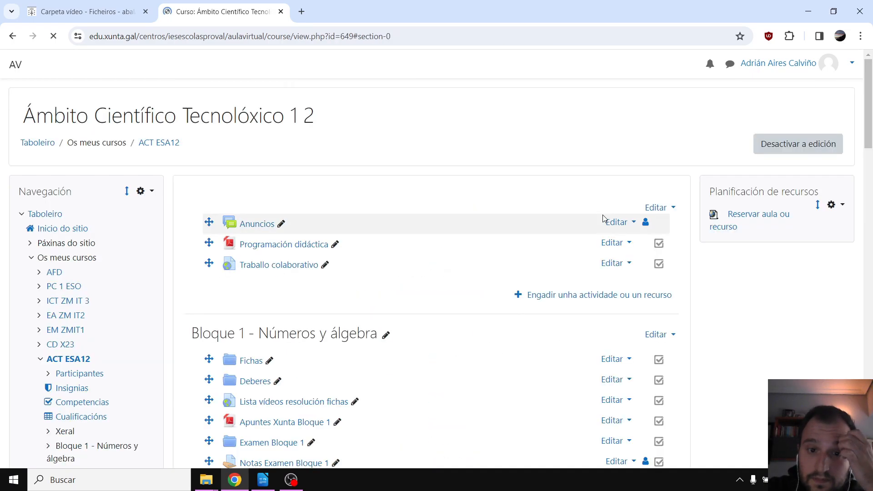
# Turn off editing, open Traballo colaborativo in a new tab, and follow its Abalarbox link
pyautogui.click(798, 144)
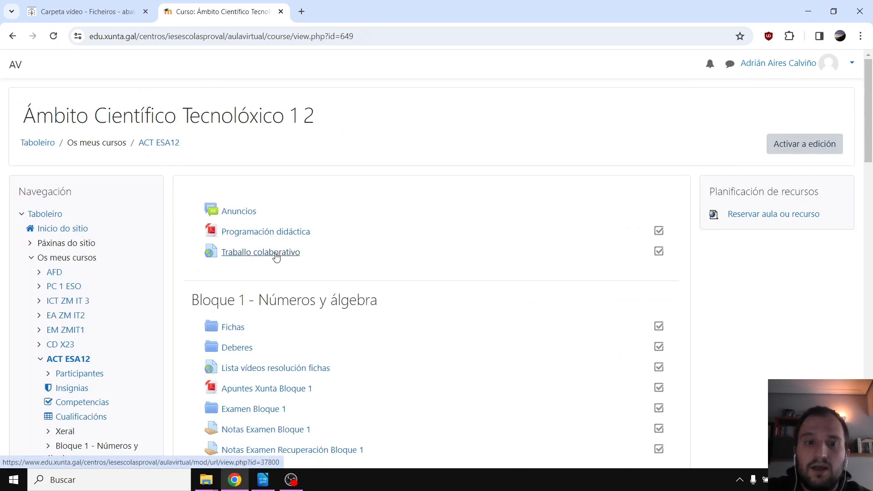
pyautogui.rightClick(276, 257)
pyautogui.click(283, 263)
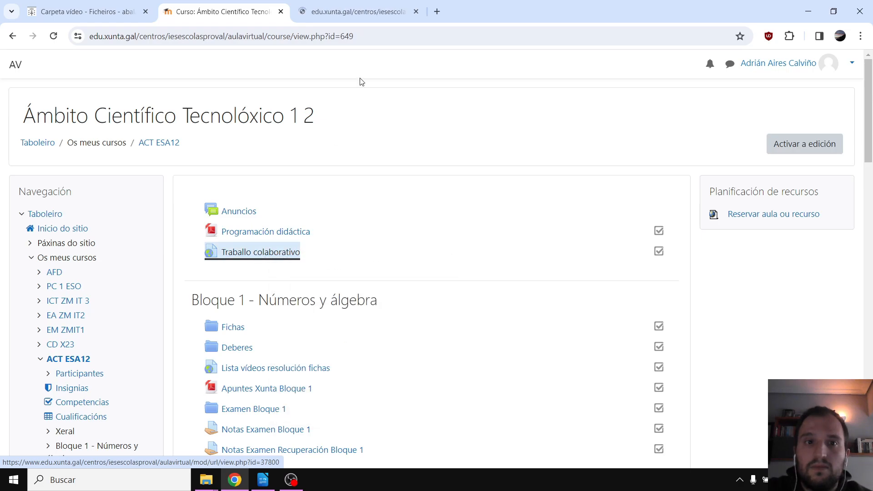
pyautogui.click(357, 16)
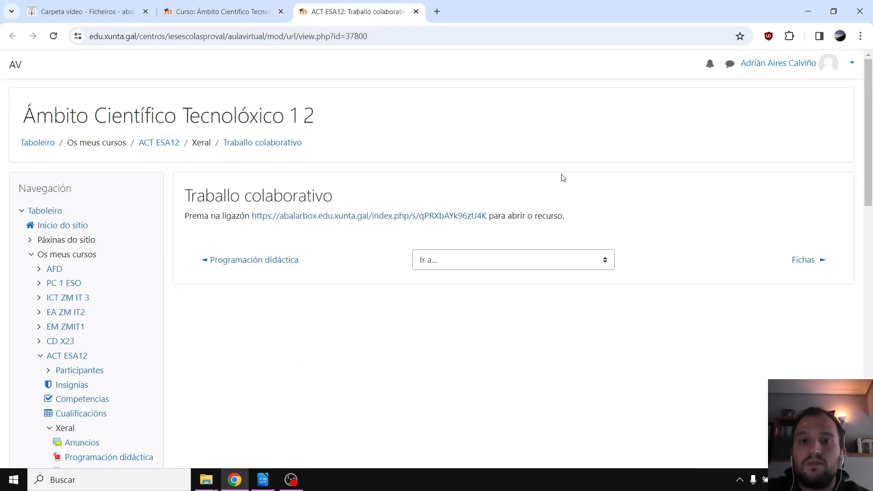
pyautogui.click(400, 216)
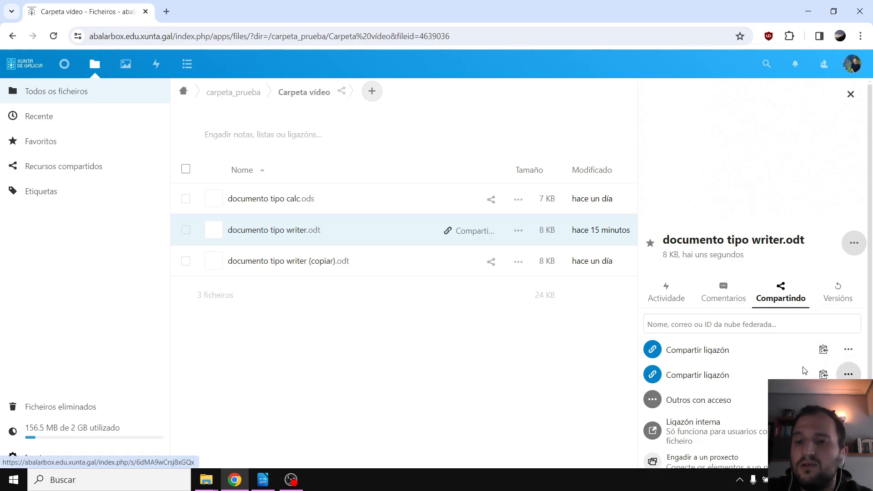
# Inspect both share links' options and copy the second and first links
pyautogui.click(849, 375)
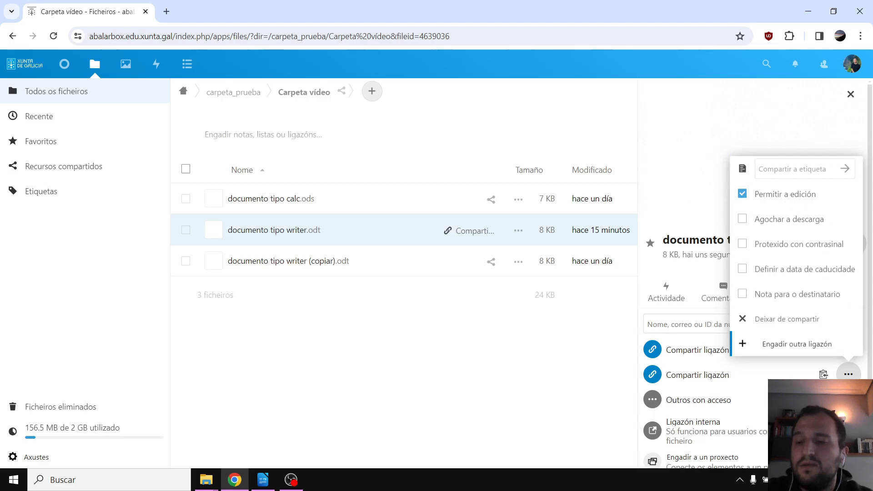
pyautogui.click(851, 380)
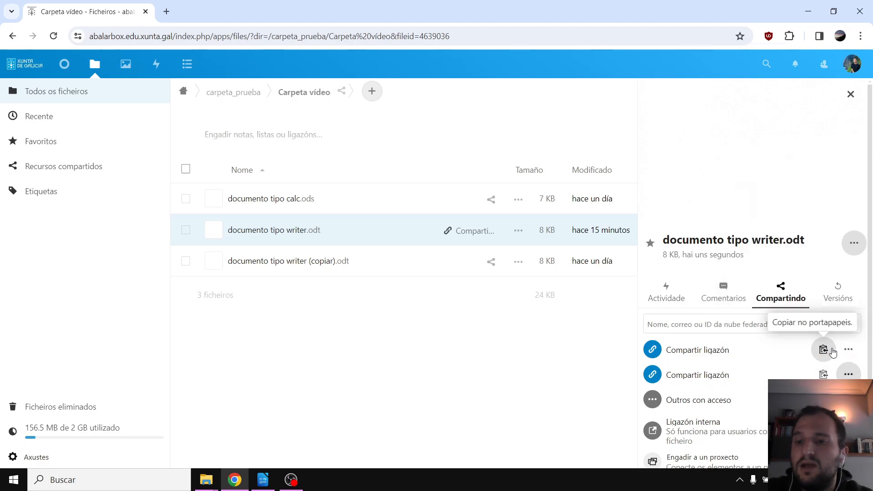
pyautogui.click(848, 351)
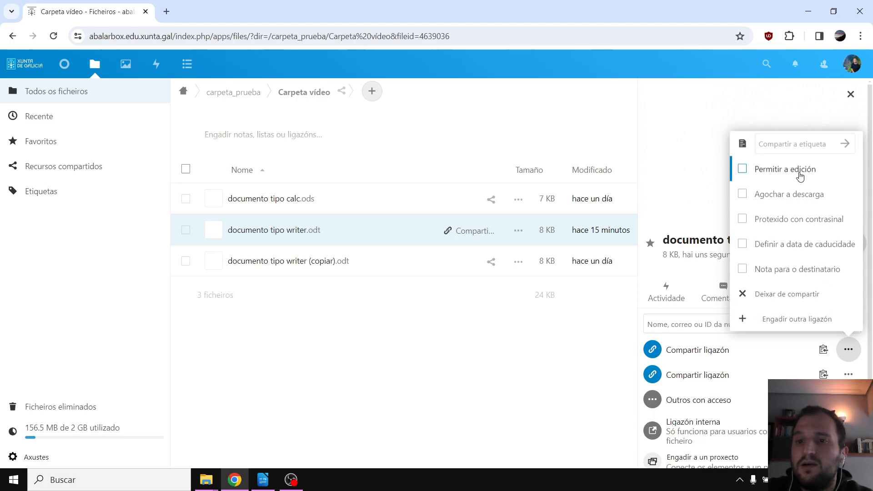
pyautogui.click(849, 349)
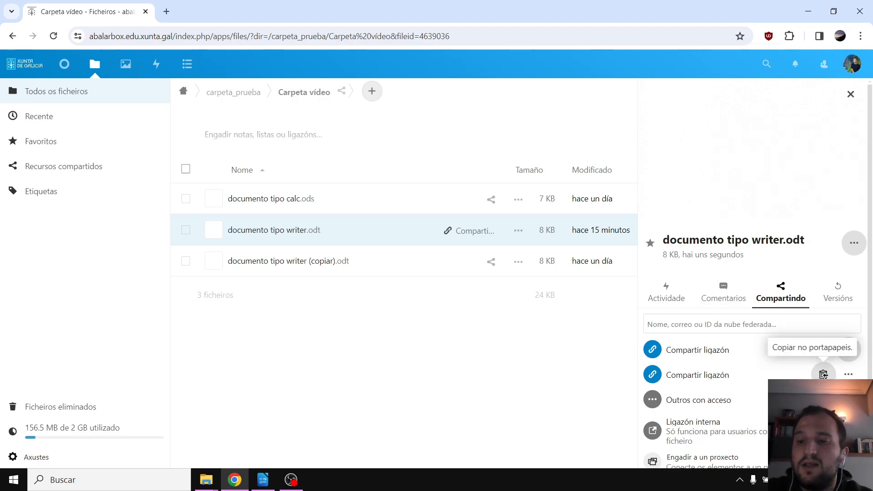
pyautogui.click(823, 374)
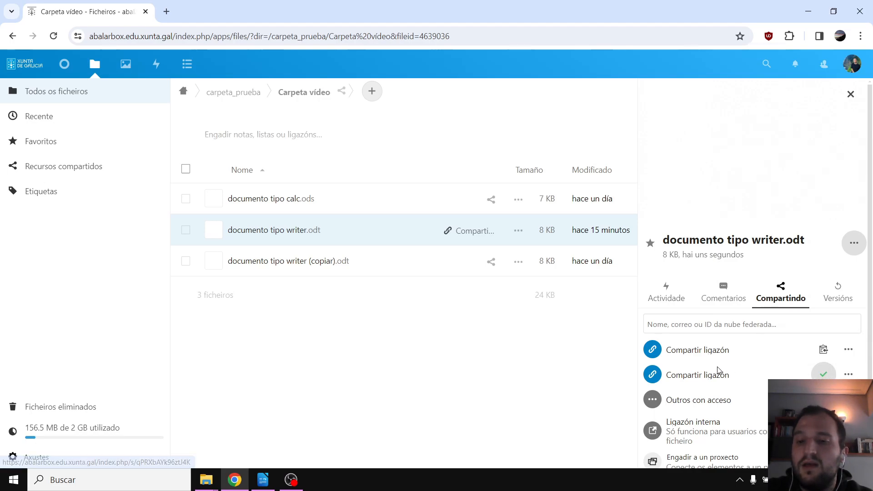
pyautogui.click(822, 353)
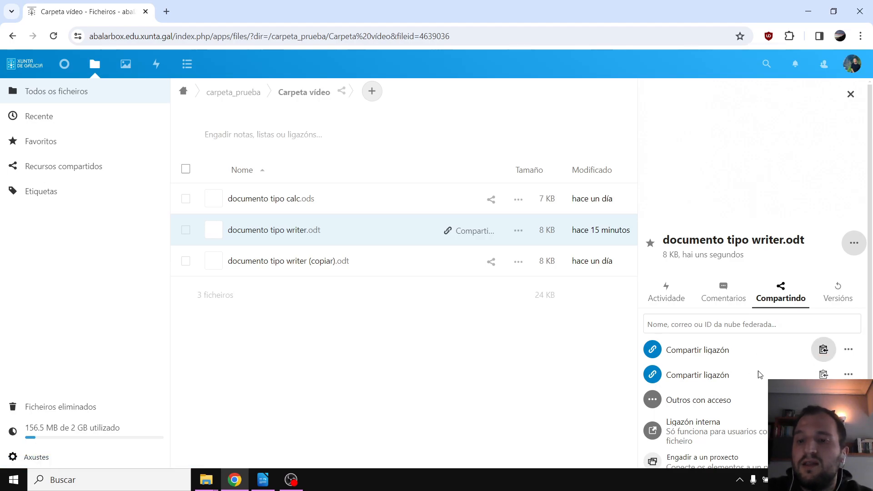
# Label the second share link 'edición' and the first share link 'lectura'
pyautogui.click(848, 375)
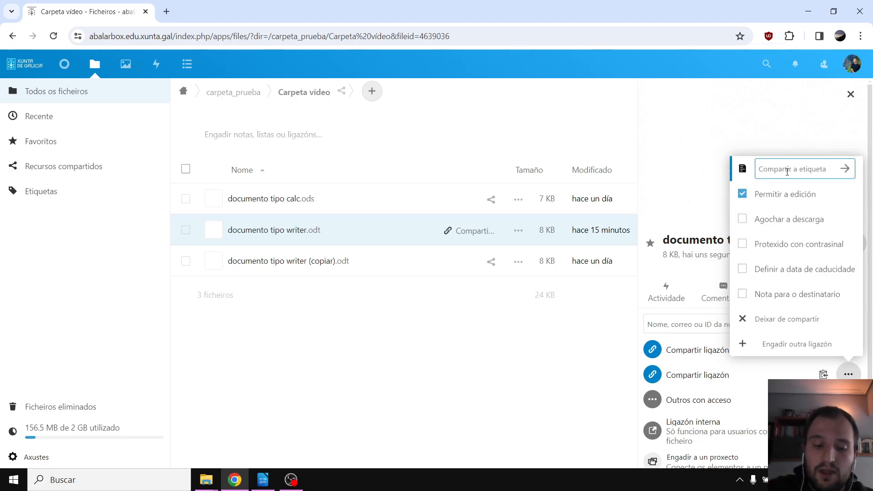
pyautogui.write('edición')
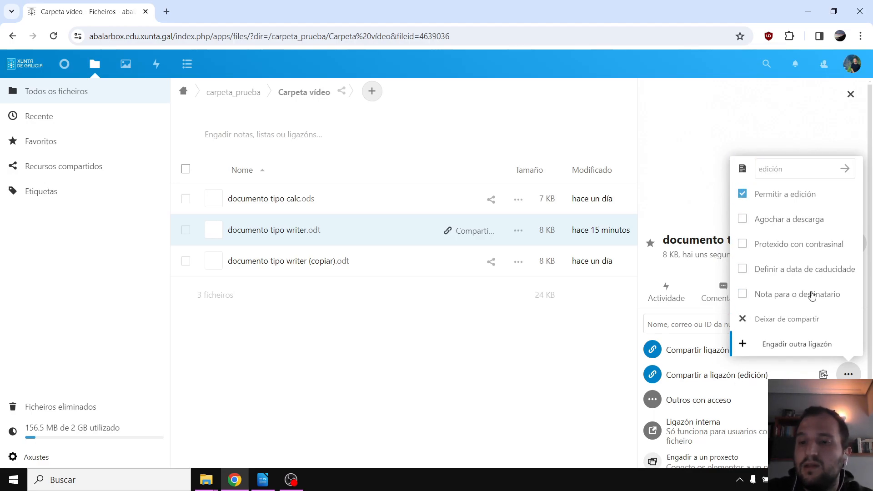
pyautogui.click(849, 373)
pyautogui.click(848, 350)
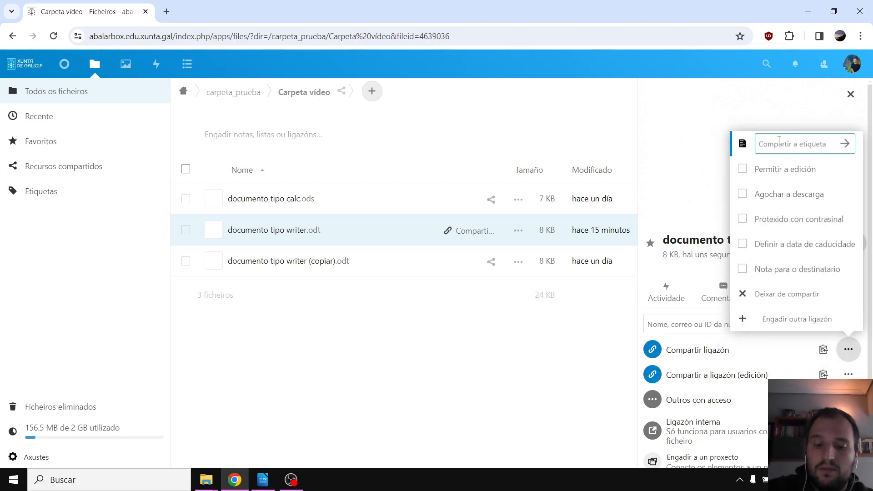
pyautogui.write('lectura')
pyautogui.press('Return')
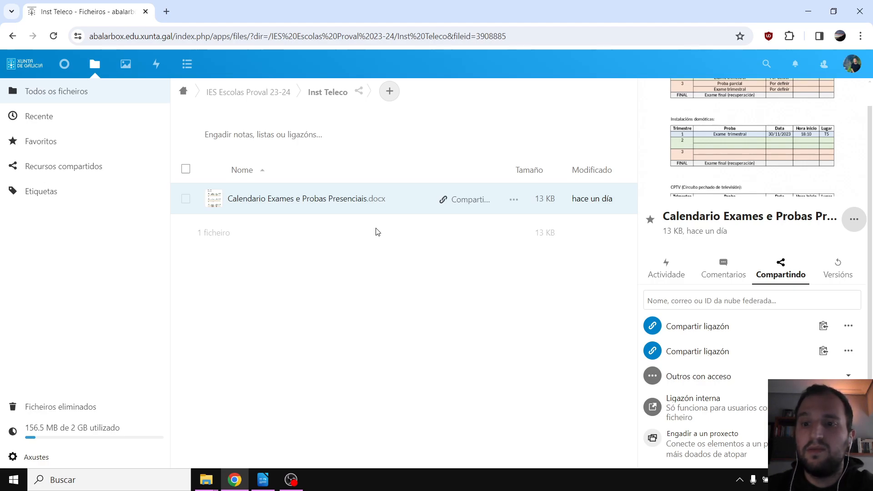
# Set the second share link's expiry date to 2024-06-30, then review the first link's settings
pyautogui.click(846, 357)
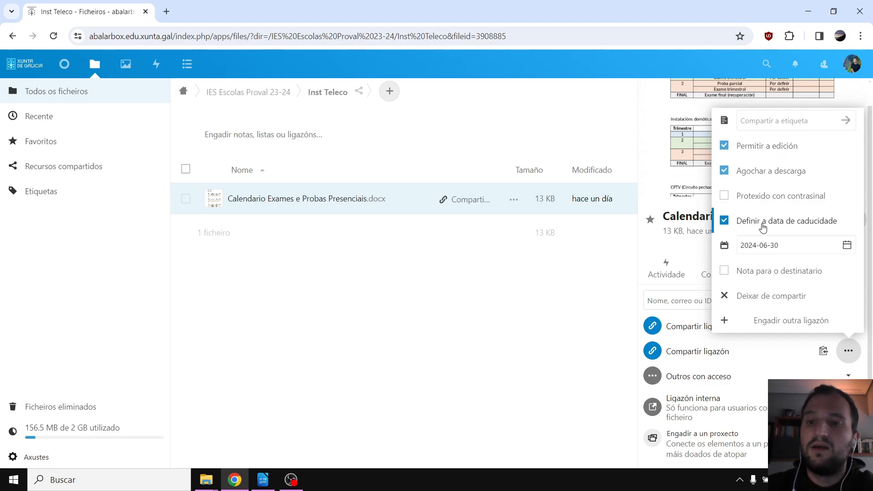
pyautogui.click(751, 241)
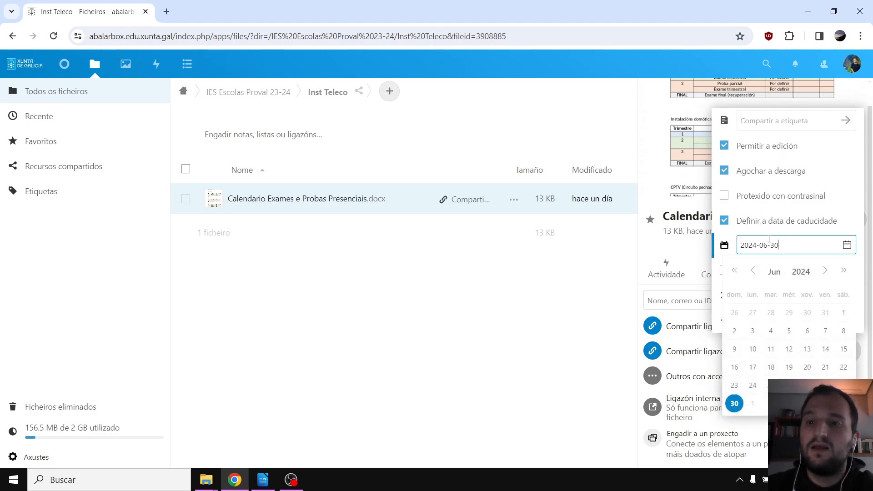
pyautogui.click(792, 246)
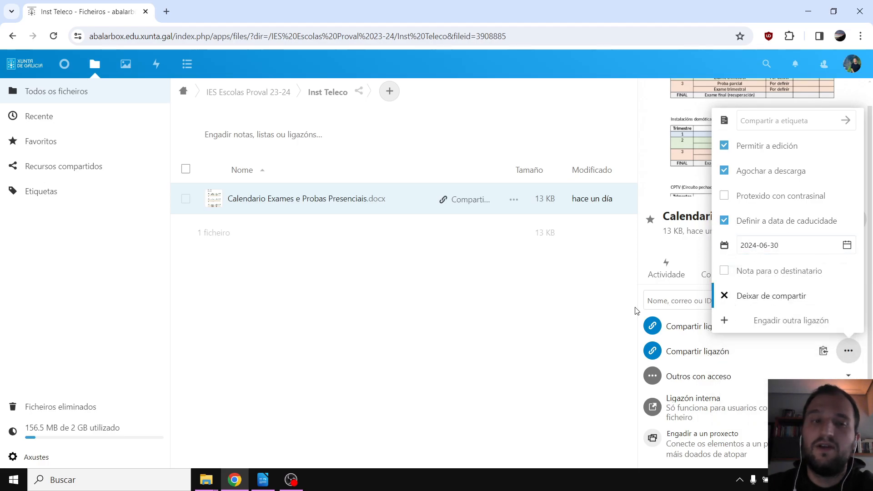
pyautogui.click(848, 351)
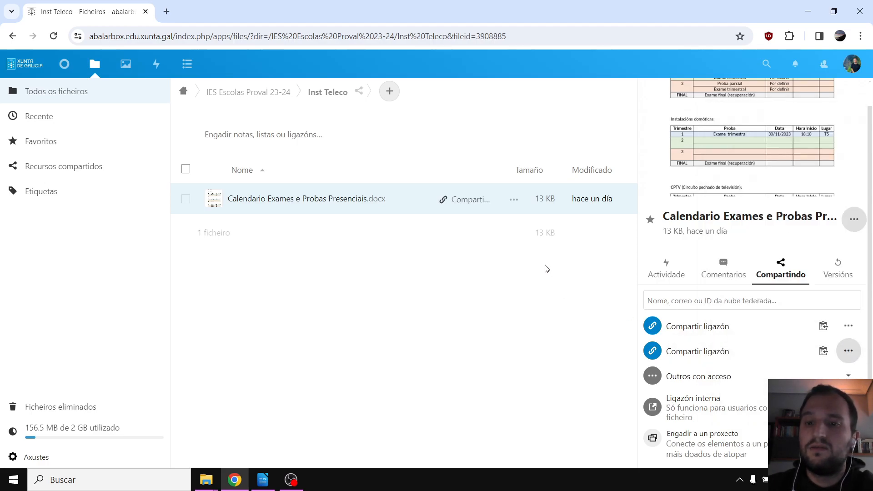
pyautogui.click(849, 327)
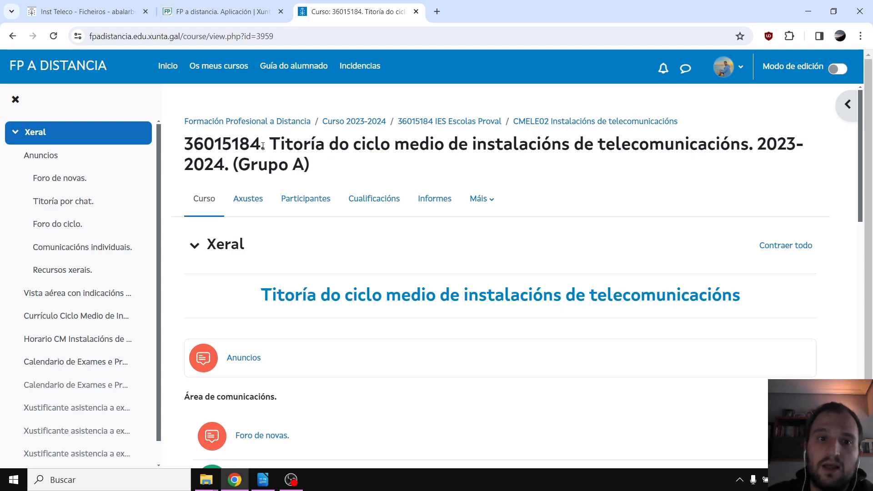
# Scroll the Titoría course page to the two Calendario links, pointing out the 'Agochado para o estudantado' label
pyautogui.moveTo(263, 145); pyautogui.dragTo(324, 146)
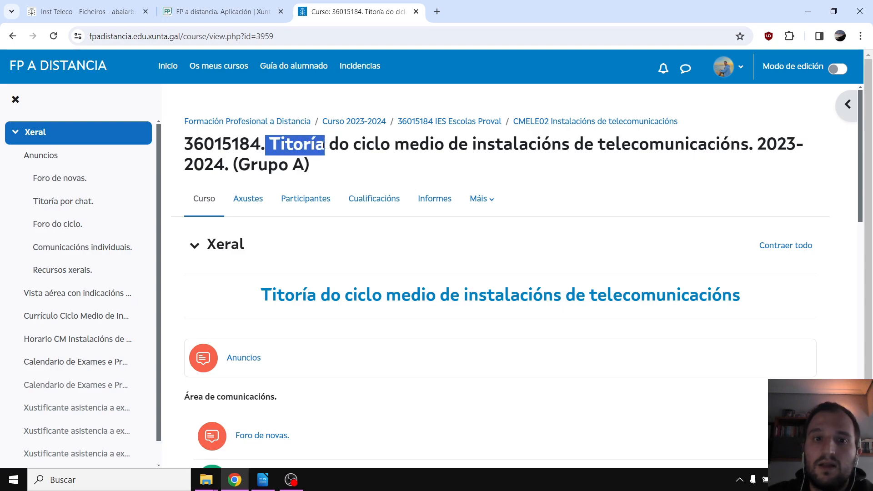
pyautogui.click(338, 163)
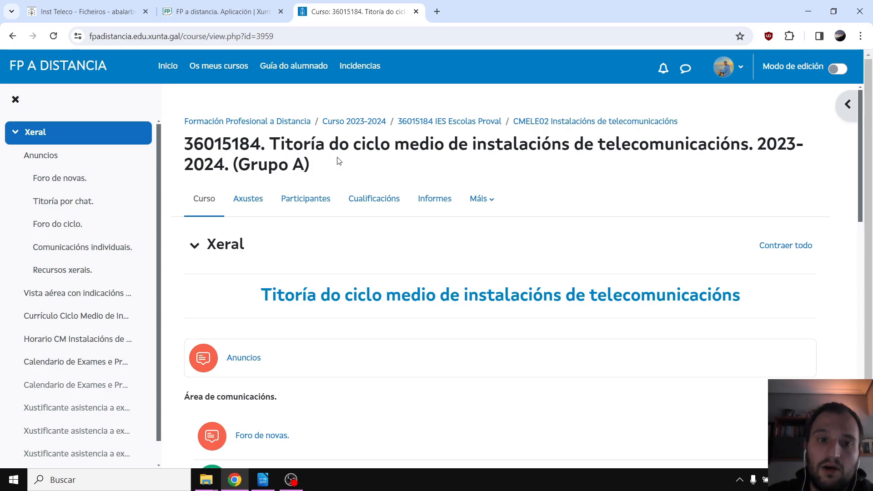
pyautogui.scroll(-13, 338, 161)
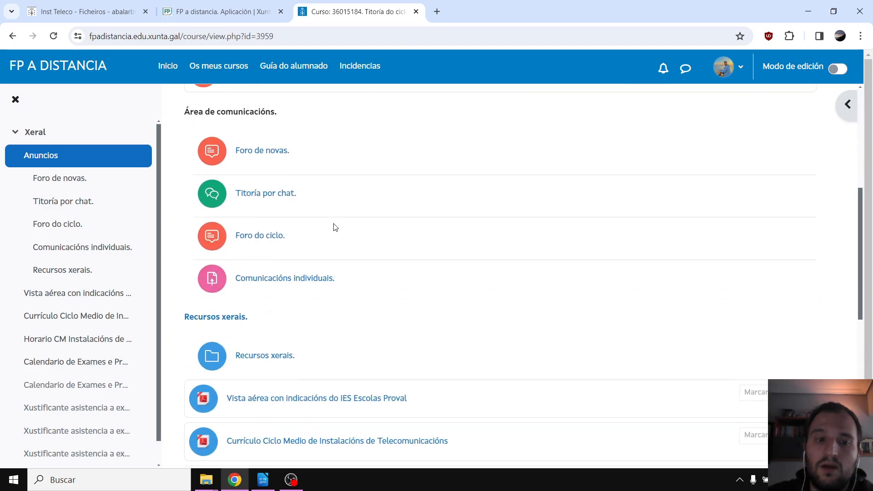
pyautogui.scroll(-2, 359, 241)
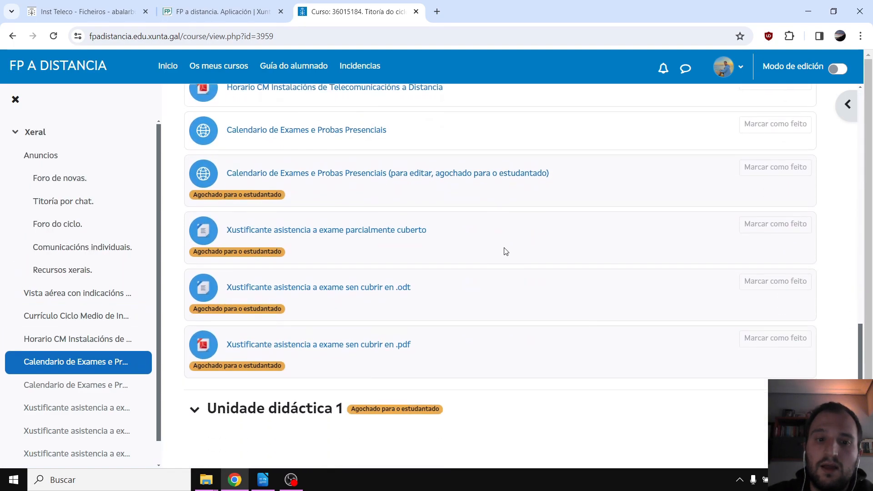
pyautogui.scroll(2, 537, 252)
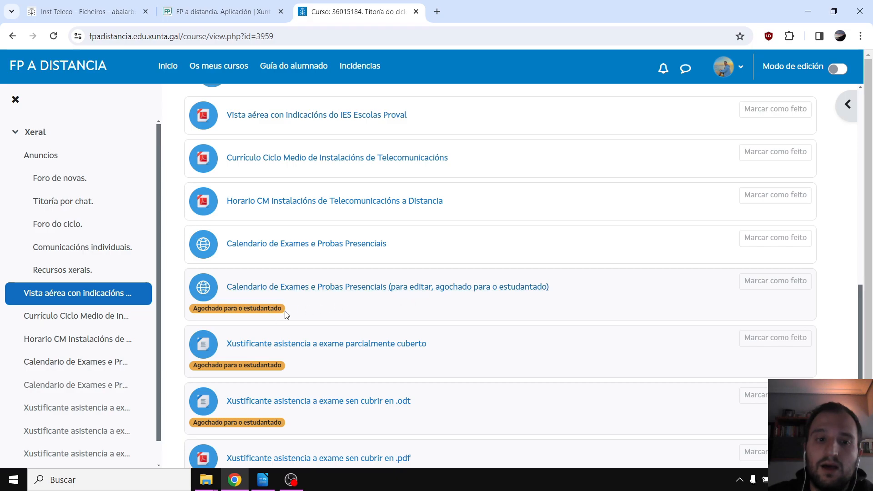
pyautogui.moveTo(283, 308); pyautogui.dragTo(192, 312)
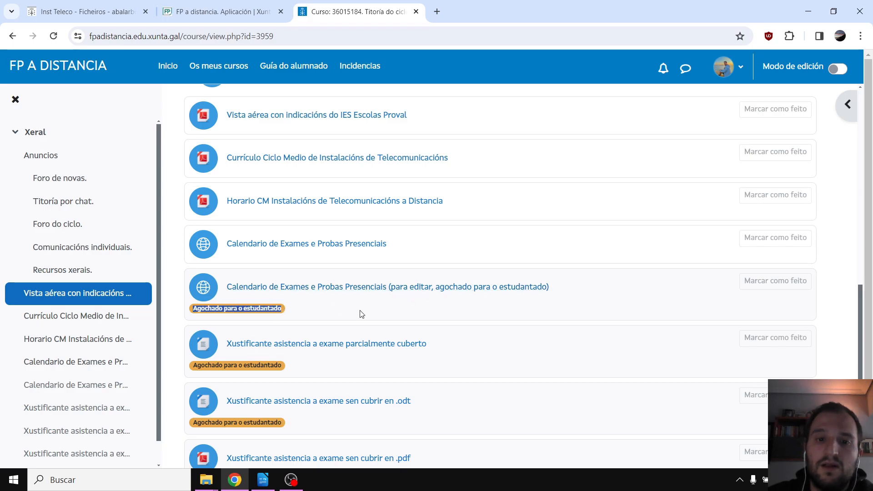
pyautogui.click(299, 308)
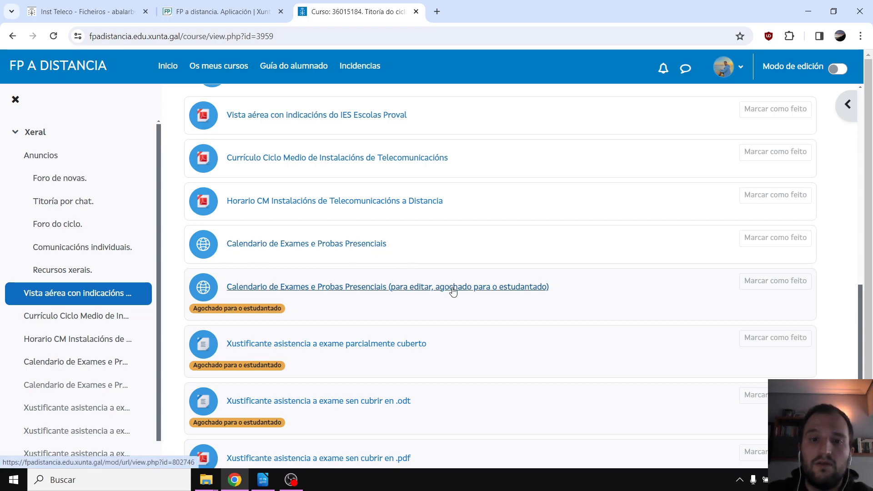
pyautogui.click(396, 288)
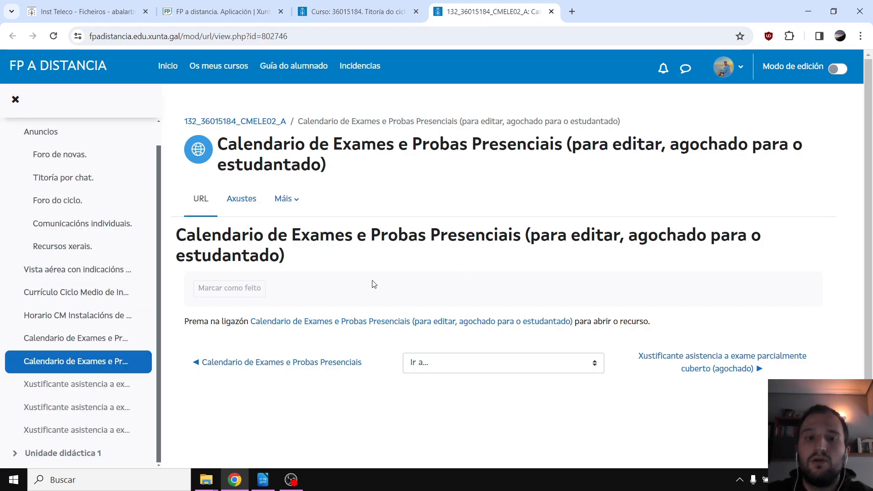
pyautogui.click(332, 323)
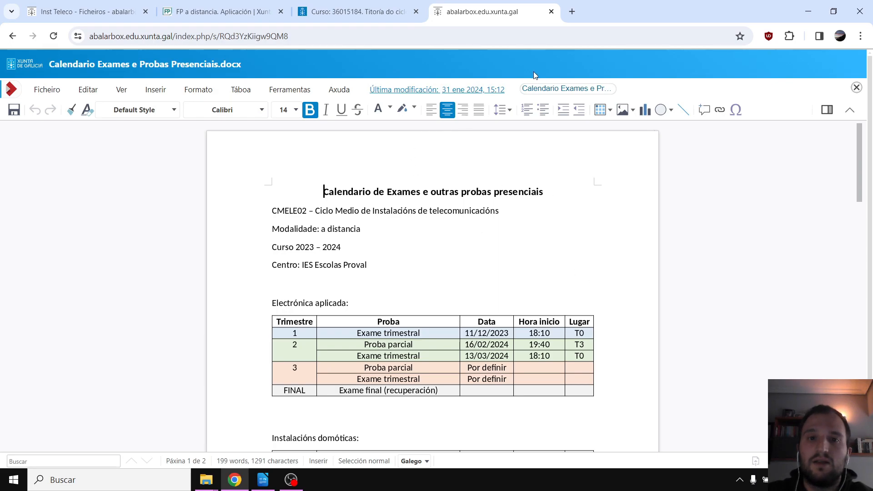
pyautogui.click(551, 11)
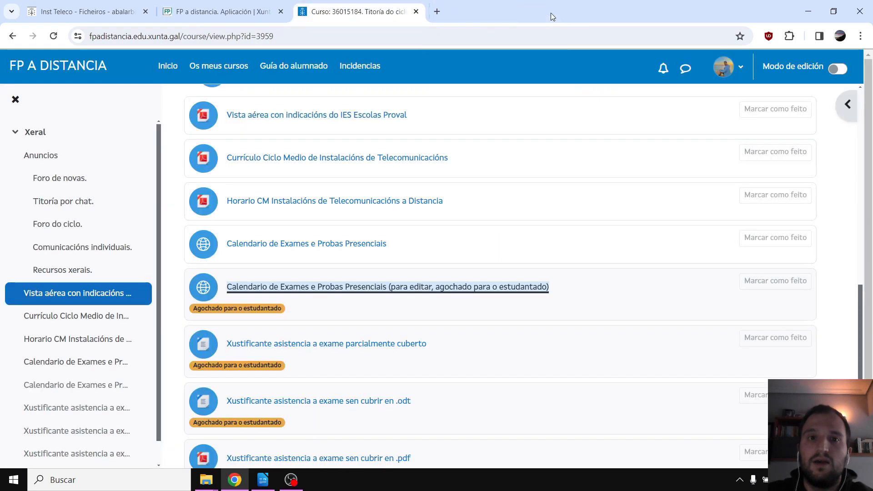
# Open the student-visible Calendario de Exames e Probas Presenciais link and load its shared document
pyautogui.click(449, 261)
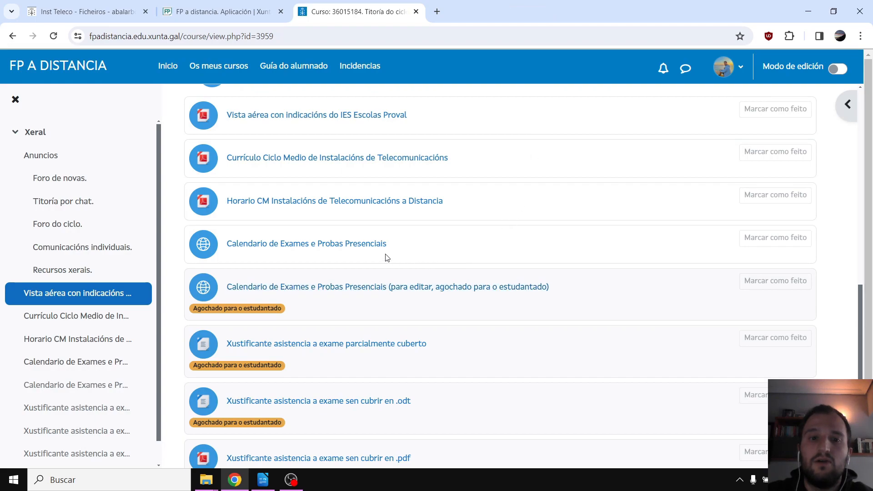
pyautogui.click(283, 244)
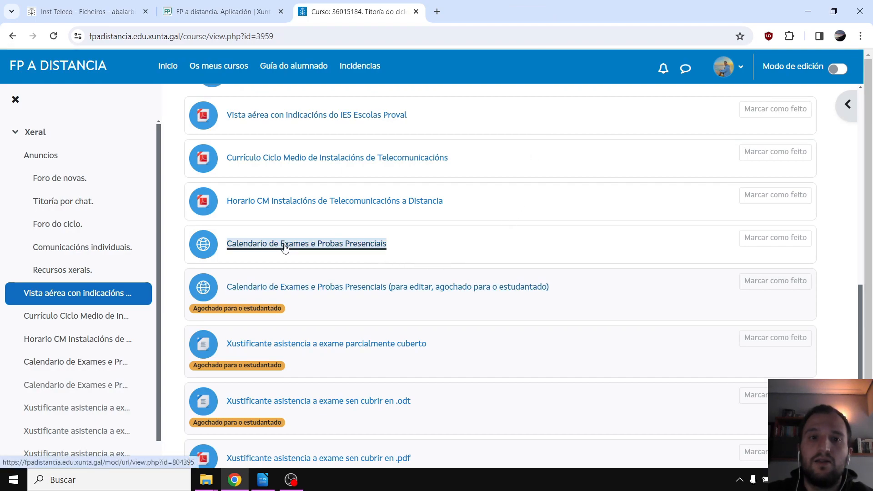
pyautogui.click(409, 284)
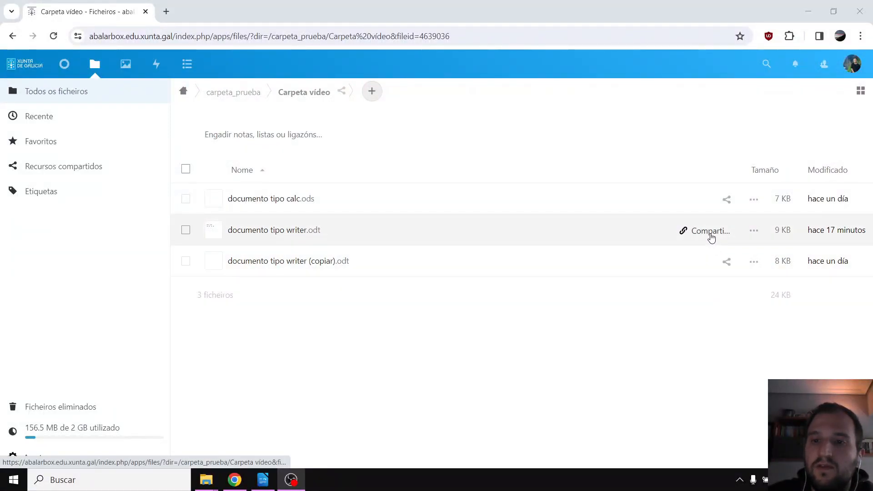
# Share documento tipo writer.odt with a searched user and review that share's permissions
pyautogui.click(725, 238)
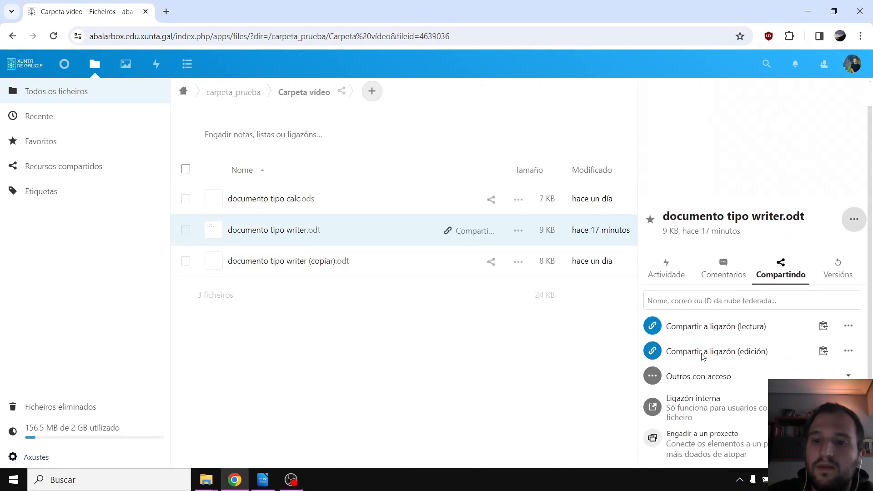
pyautogui.click(696, 300)
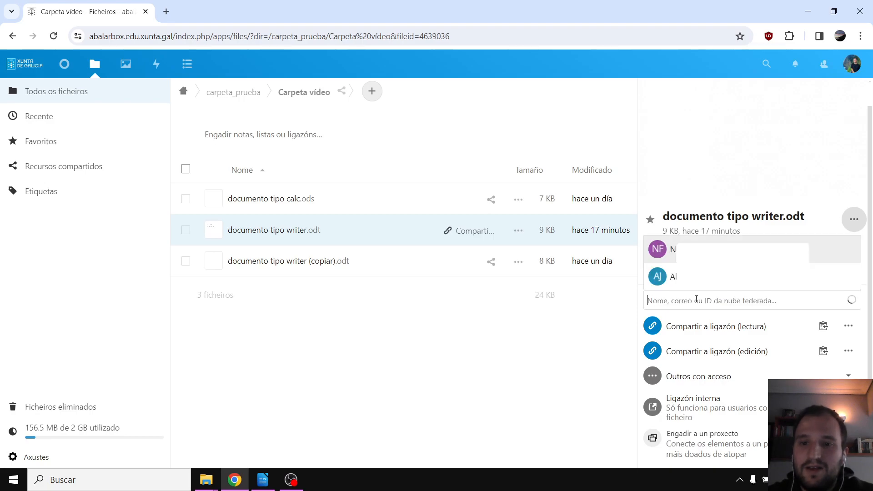
pyautogui.click(708, 252)
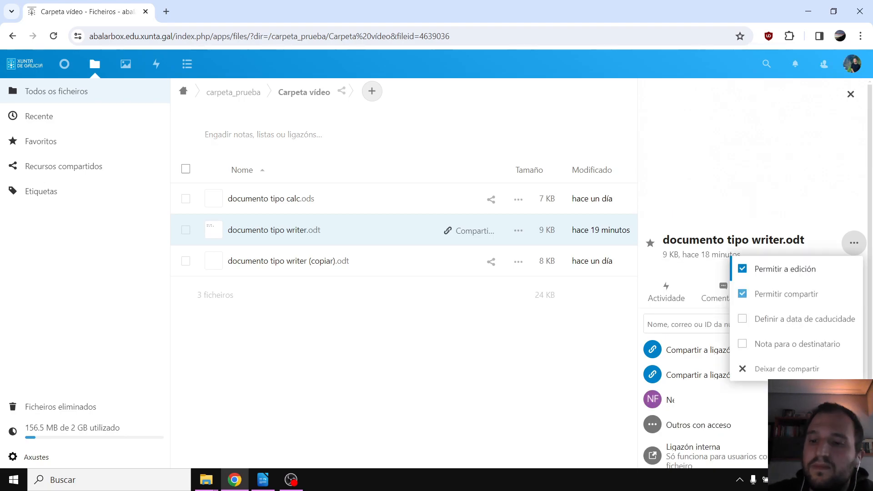
pyautogui.click(848, 398)
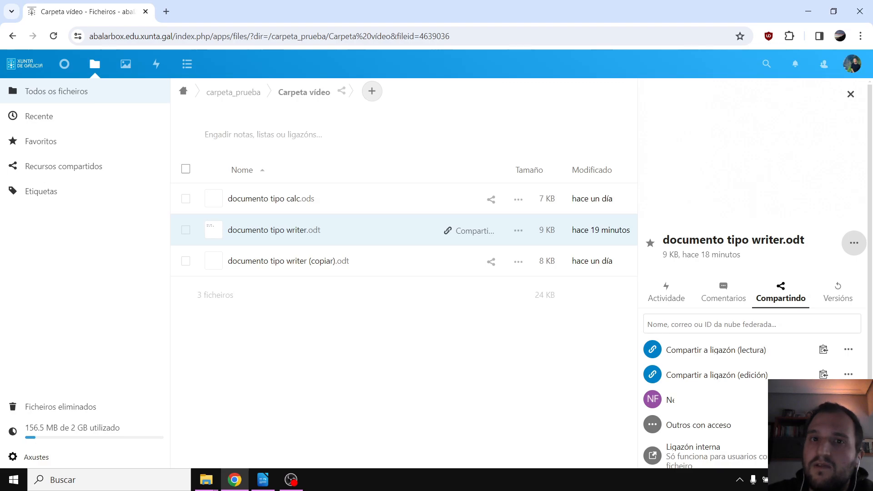
pyautogui.click(849, 398)
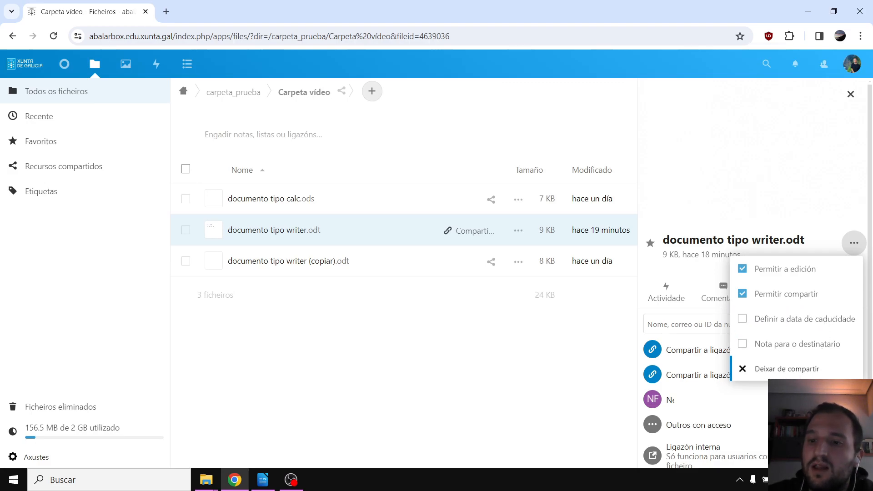
pyautogui.click(791, 368)
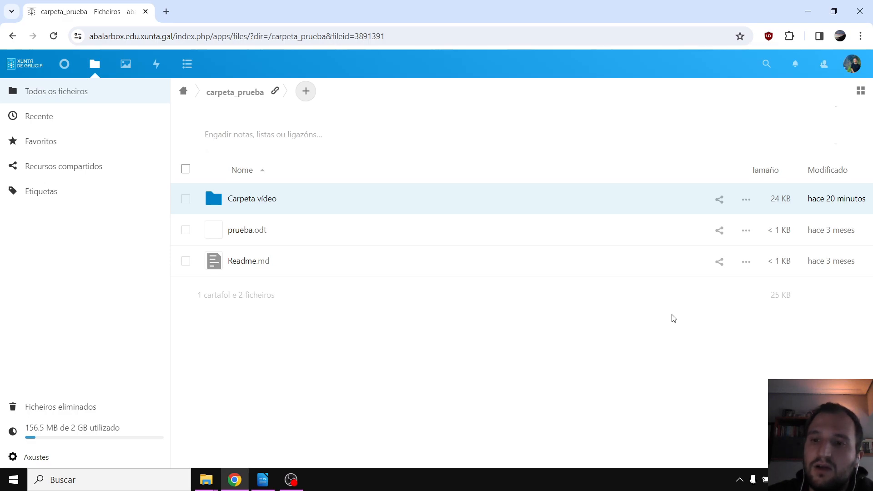
# Add a public share link to Carpeta vídeo and open the new link's options
pyautogui.click(713, 204)
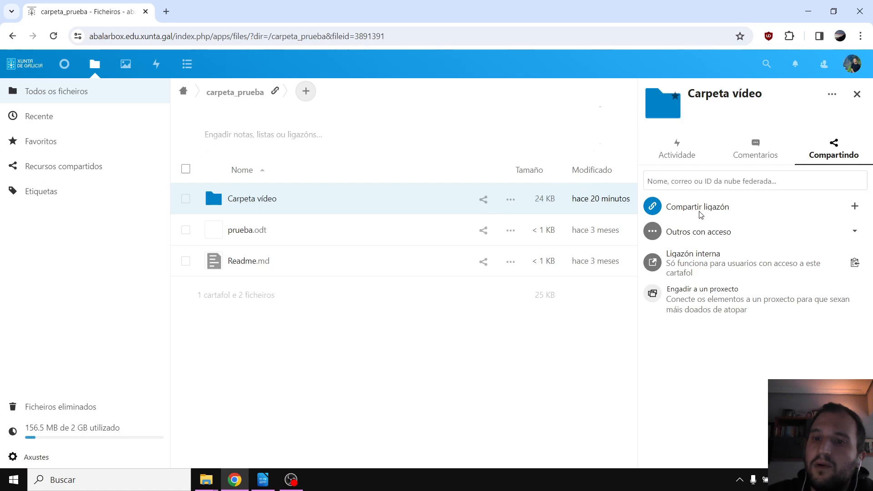
pyautogui.click(853, 217)
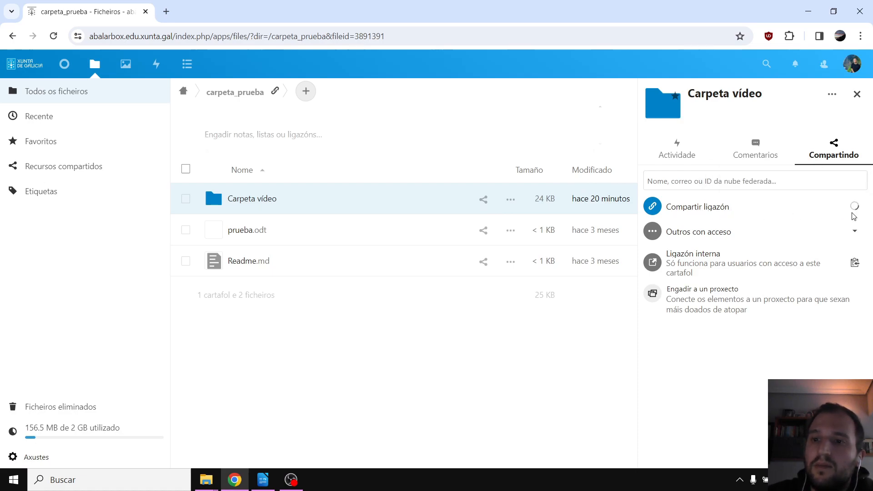
pyautogui.click(853, 217)
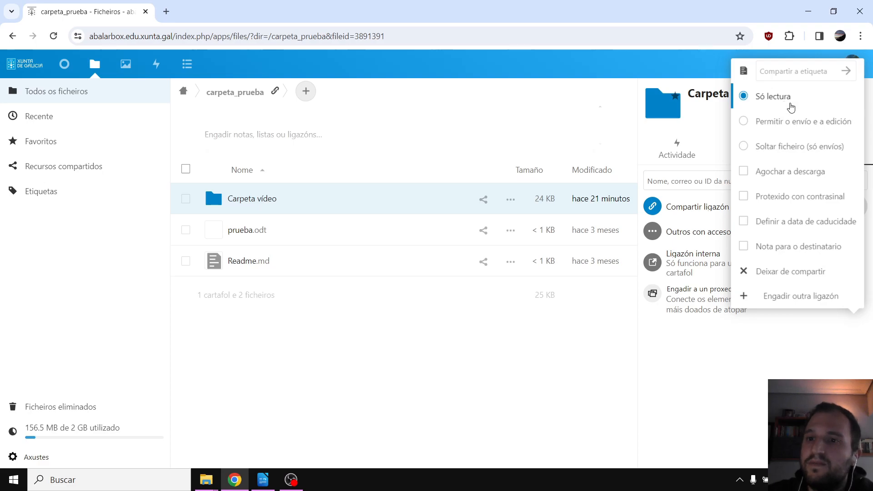
# Make Carpeta vídeo's share link a Soltar ficheiro (só envíos) upload-only drop and copy it
pyautogui.click(772, 127)
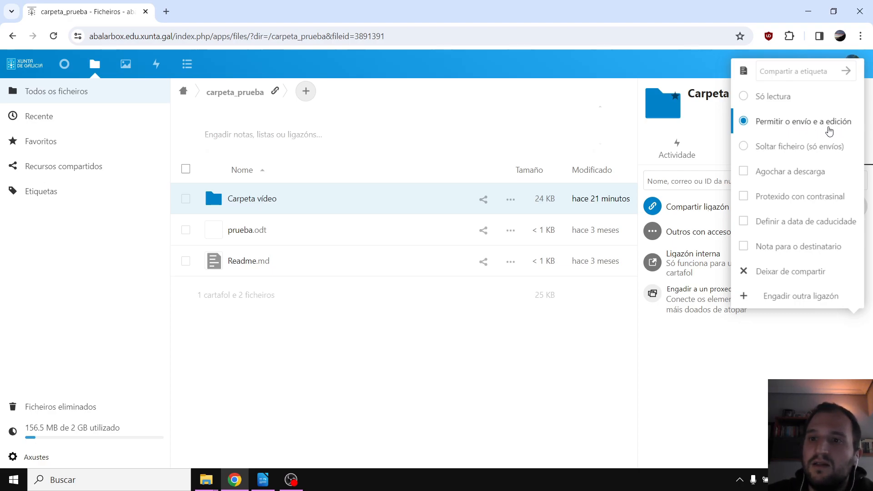
pyautogui.click(795, 147)
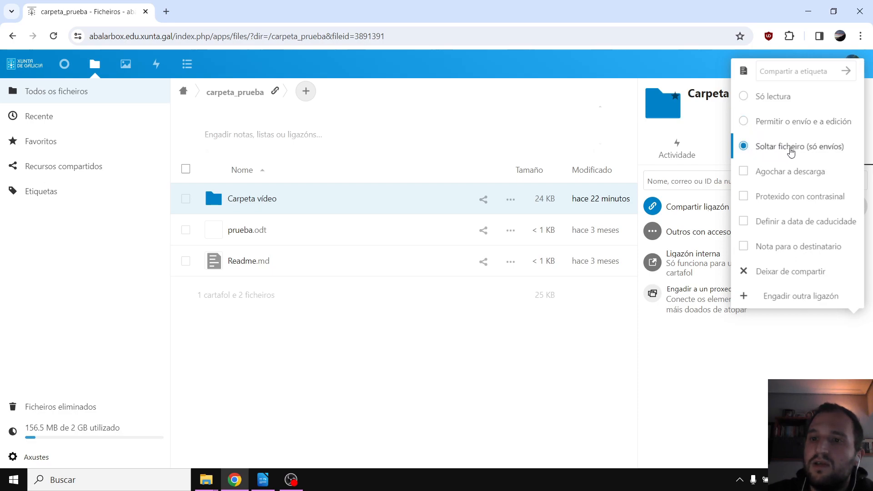
pyautogui.click(760, 370)
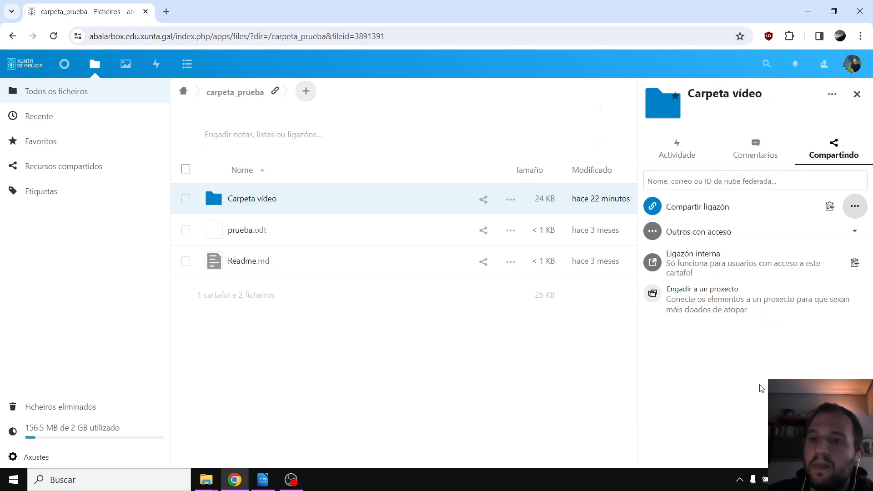
pyautogui.click(831, 207)
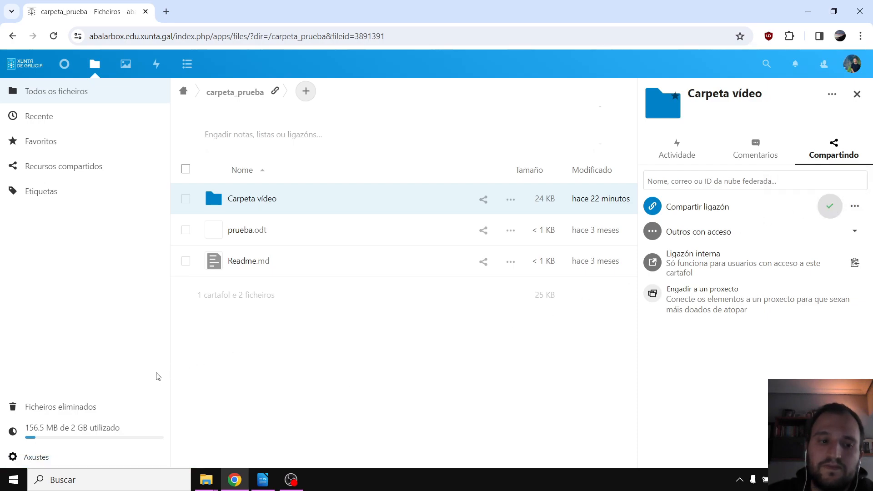
pyautogui.click(14, 480)
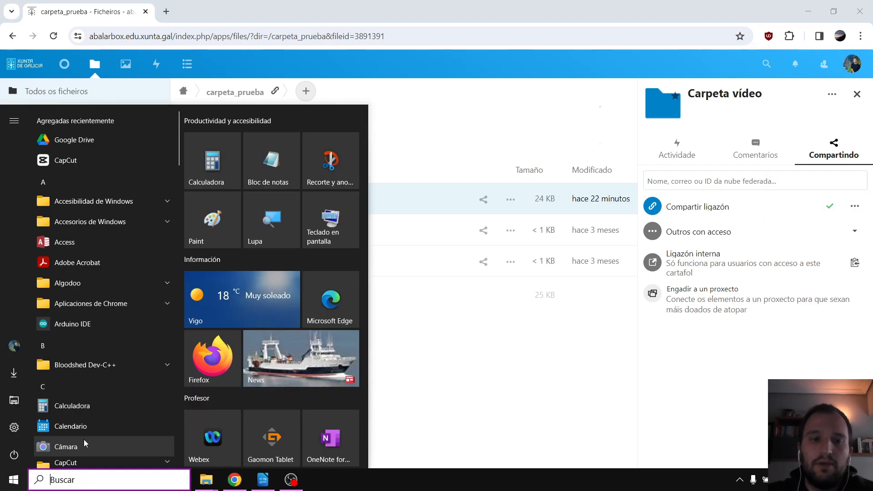
# Open the copied public link in a maximized Firefox window
pyautogui.click(232, 360)
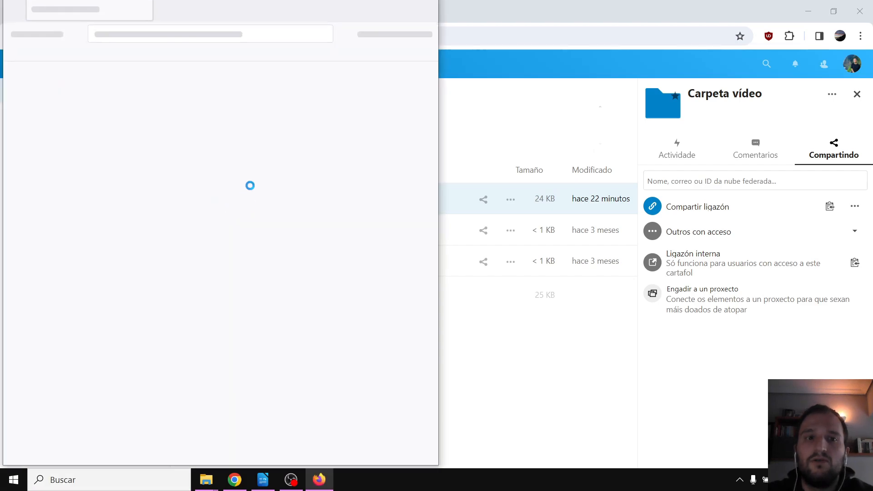
pyautogui.doubleClick(417, 112)
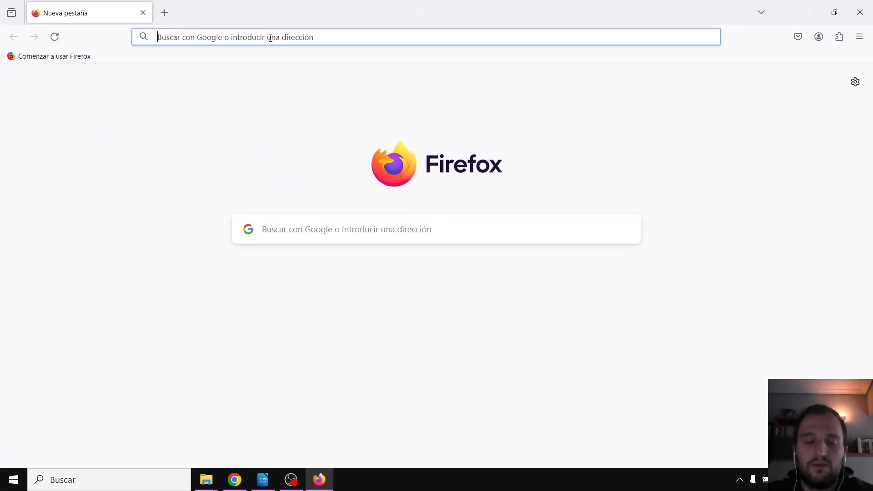
pyautogui.press('Return')
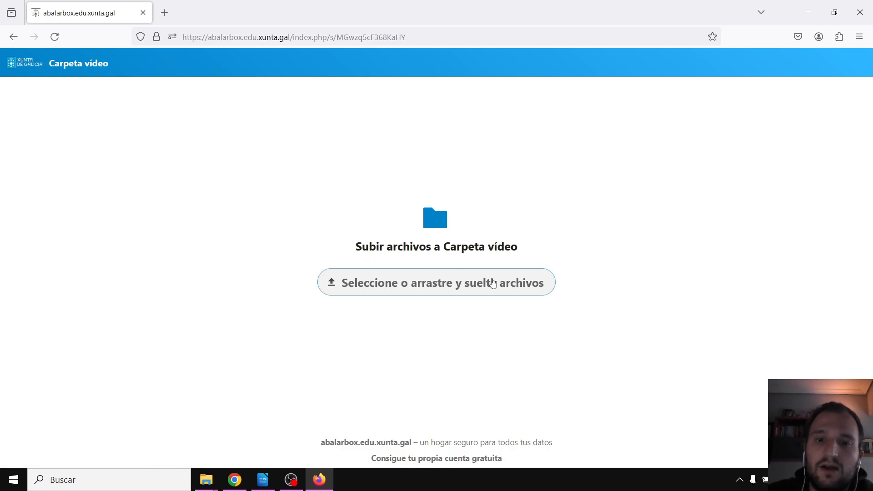
# Upload Horario CM Inst Teleco Distancia (5).pdf from the desktop through the drop link, then close Firefox
pyautogui.click(470, 284)
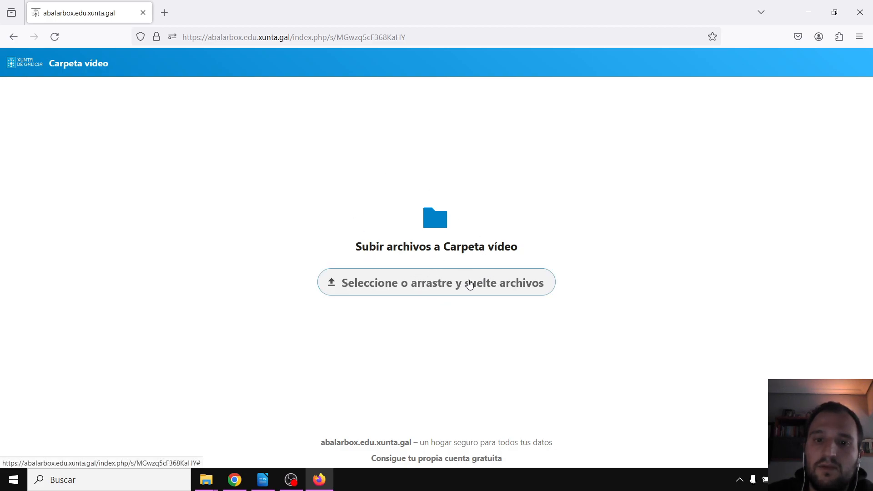
pyautogui.click(420, 283)
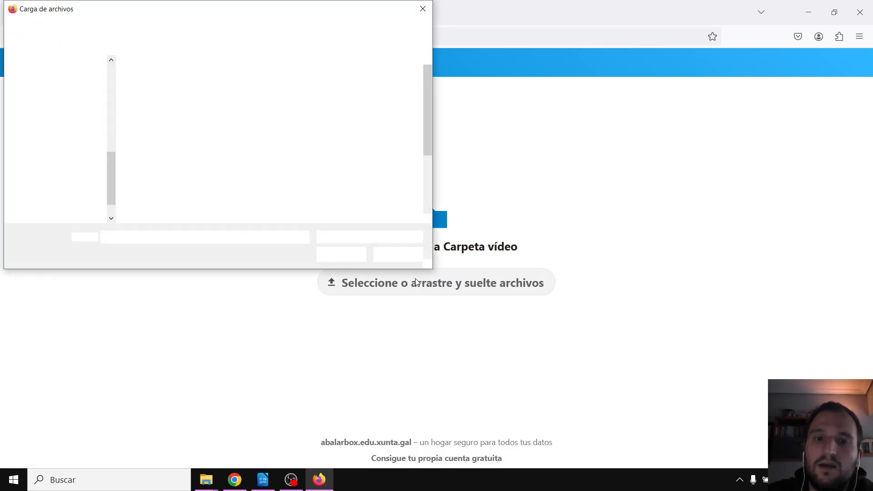
pyautogui.click(308, 112)
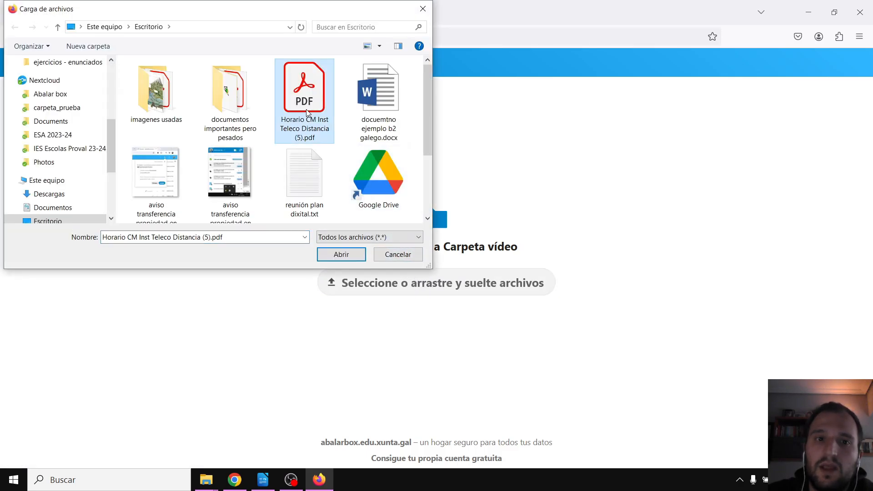
pyautogui.doubleClick(312, 111)
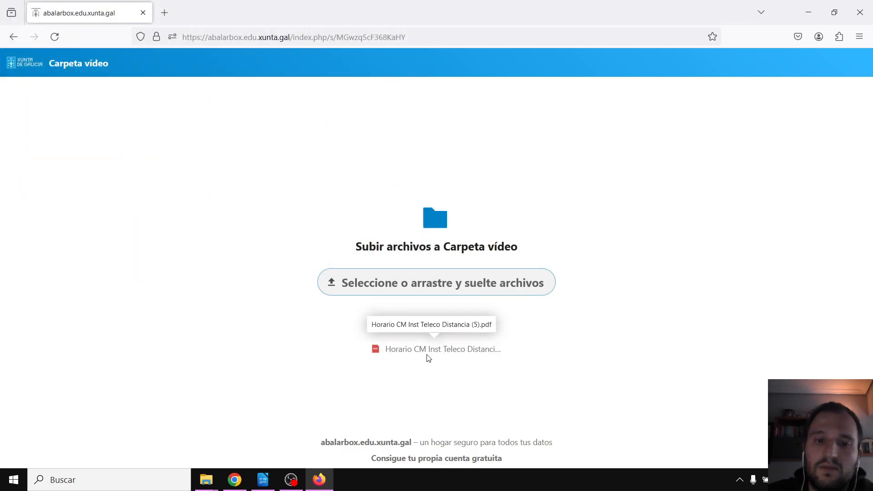
pyautogui.moveTo(393, 351); pyautogui.dragTo(452, 352)
pyautogui.click(532, 342)
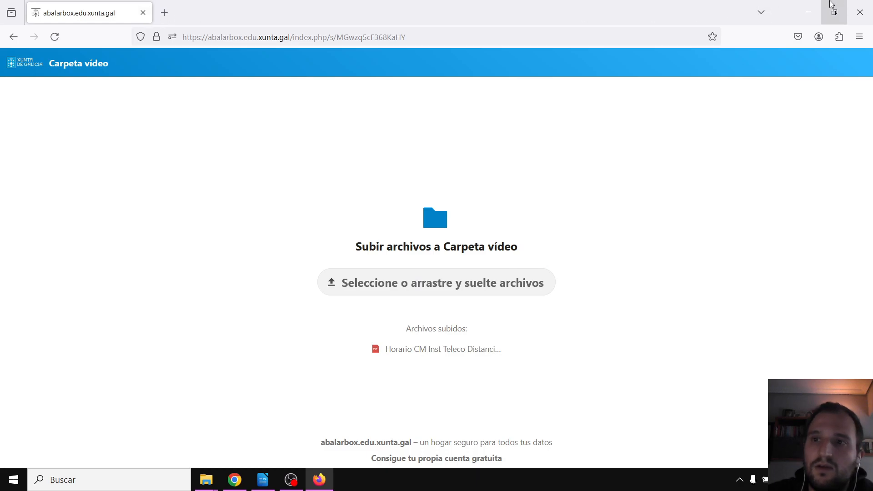
pyautogui.click(860, 14)
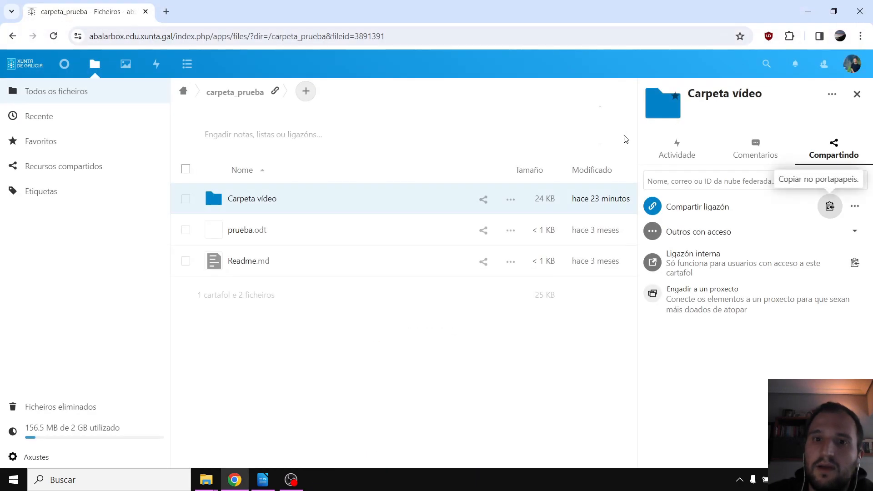
# Switch Carpeta vídeo's public link from Soltar ficheiro (só envíos) to Só lectura
pyautogui.click(324, 200)
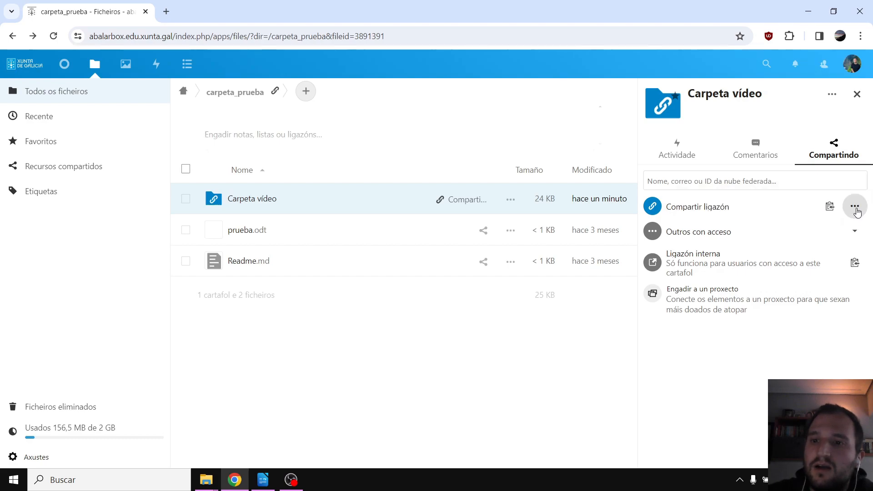
pyautogui.click(855, 209)
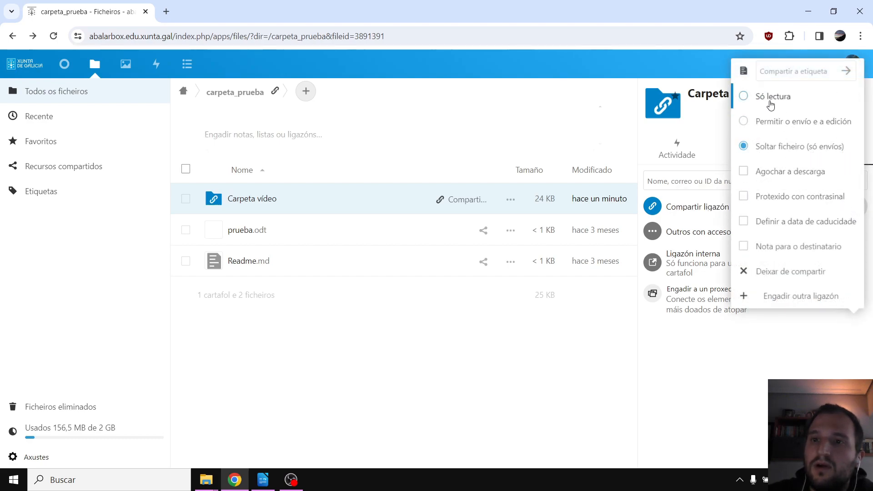
pyautogui.click(754, 103)
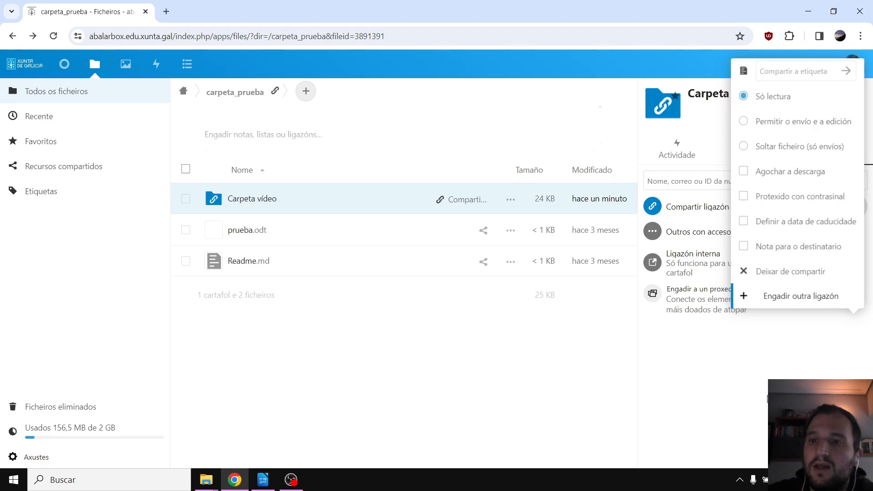
pyautogui.click(748, 386)
pyautogui.click(14, 479)
# Load the read-only link in Firefox, view documento tipo writer.odt, go back, and close Firefox
pyautogui.click(236, 355)
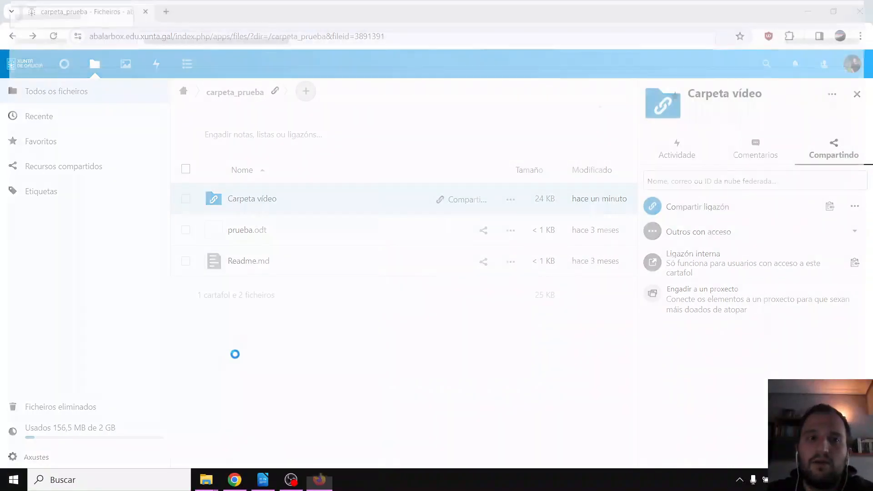
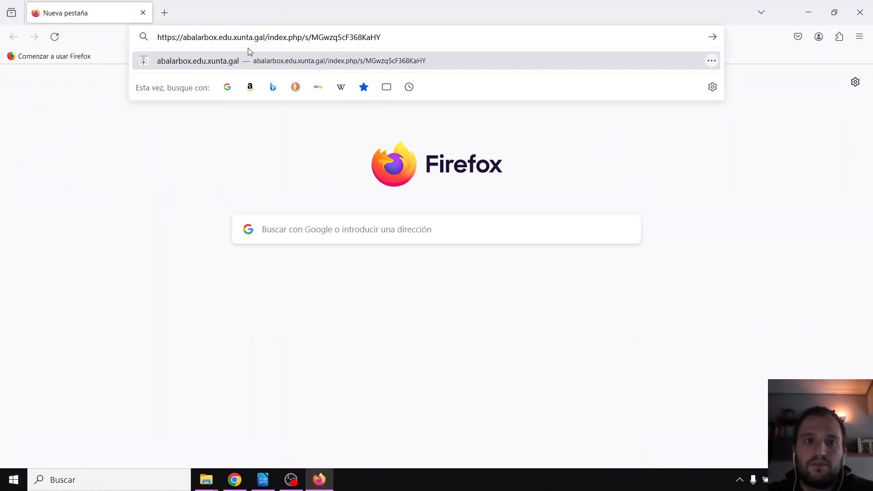
pyautogui.press('Return')
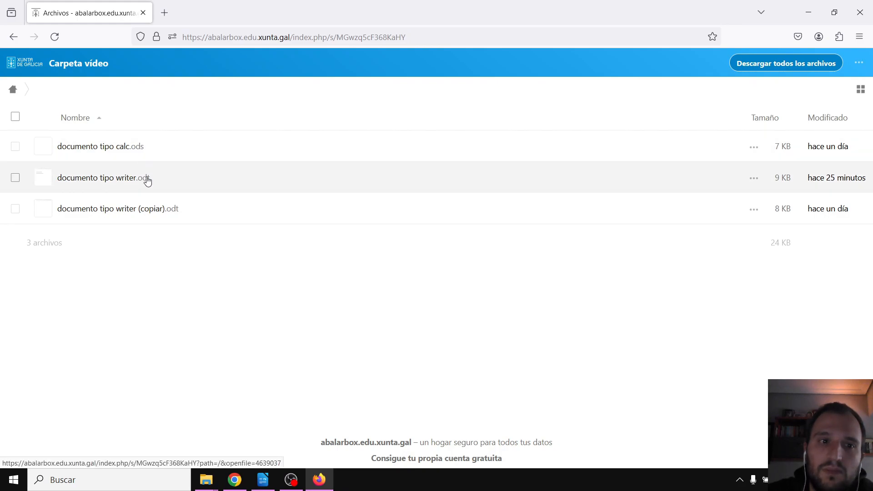
pyautogui.click(130, 181)
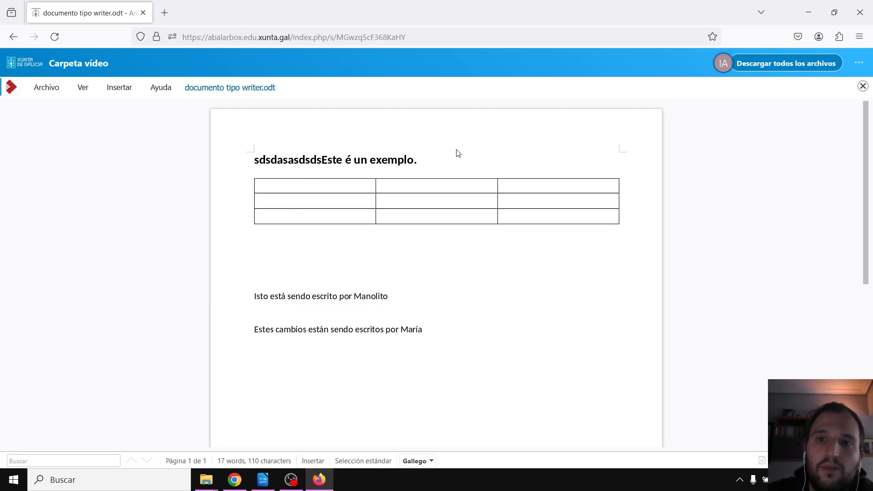
pyautogui.click(16, 41)
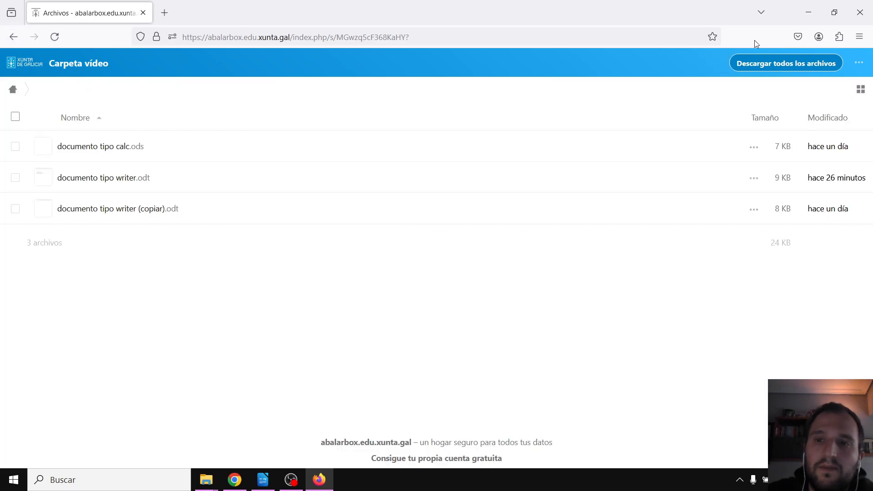
pyautogui.click(868, 15)
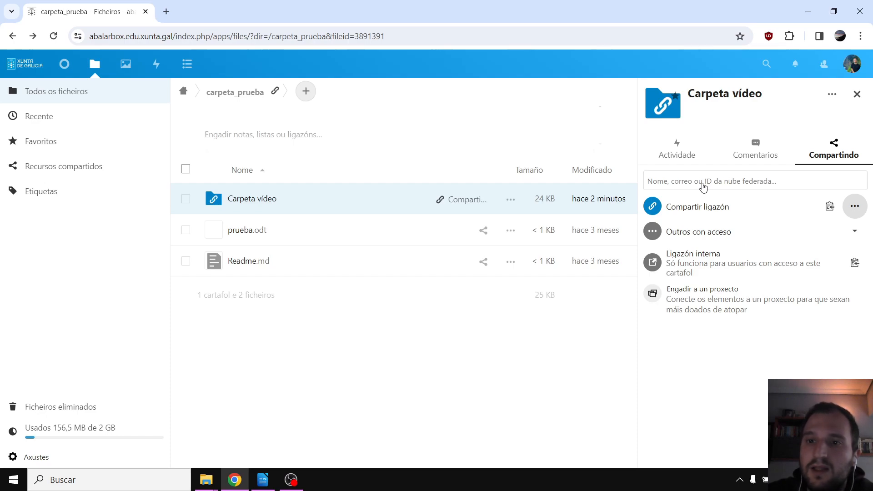
# Search for the other user by name and share Carpeta vídeo with them
pyautogui.click(703, 184)
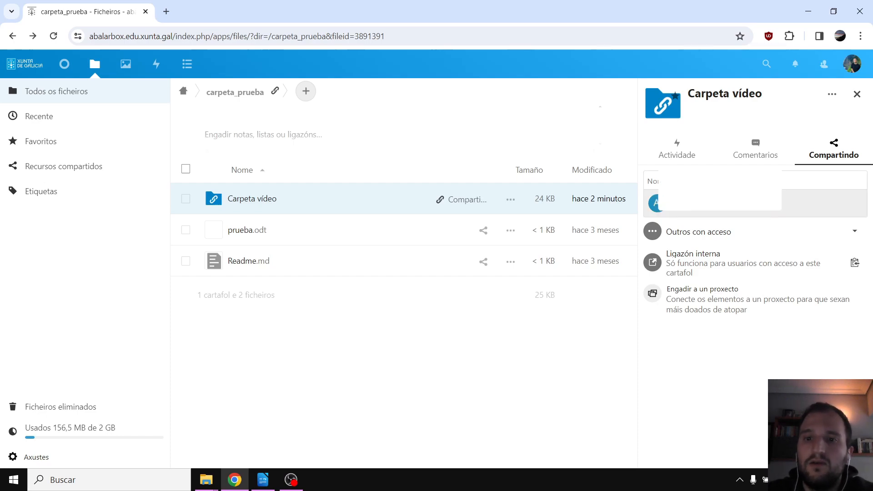
pyautogui.write('air')
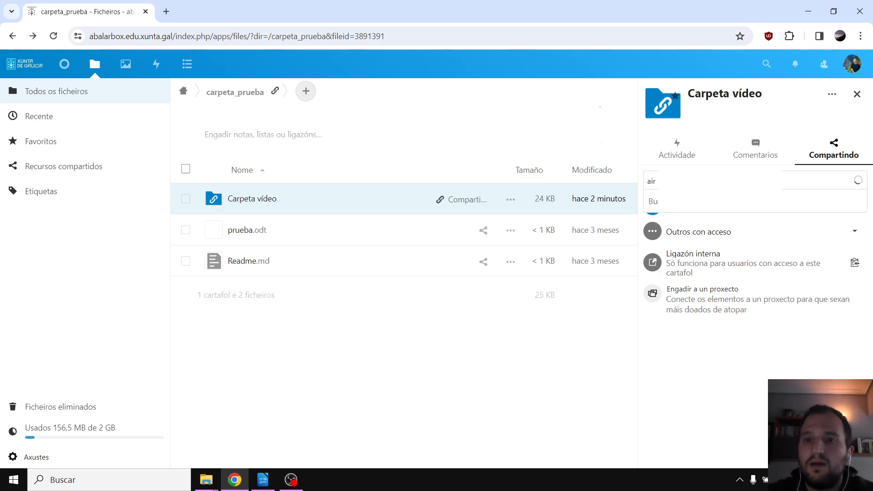
pyautogui.press('BackSpace')
pyautogui.press('BackSpace')
pyautogui.press('BackSpace')
pyautogui.write('ne')
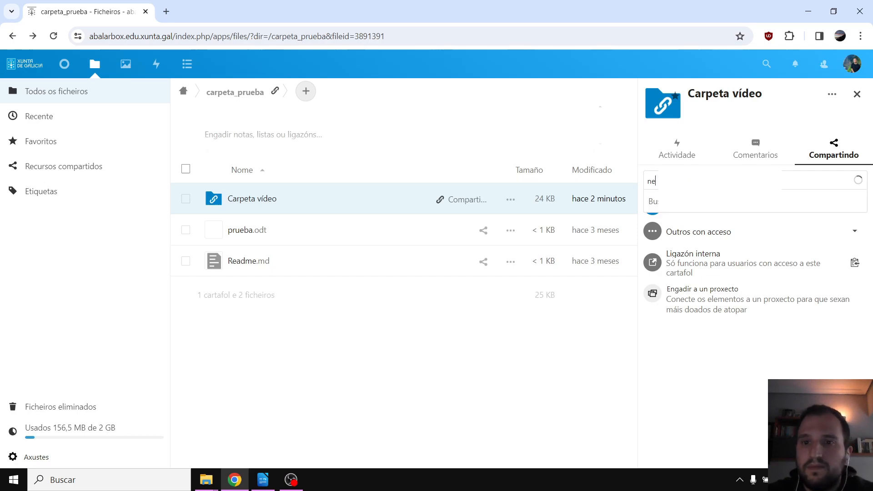
pyautogui.write('r')
pyautogui.click(844, 237)
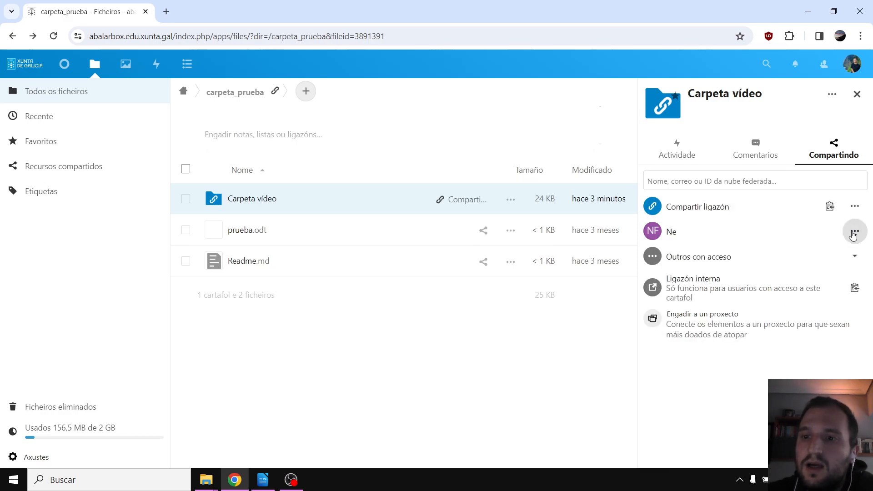
# Uncheck Permitir a edición, eliminación and compartir for that user, leaving only create
pyautogui.click(853, 233)
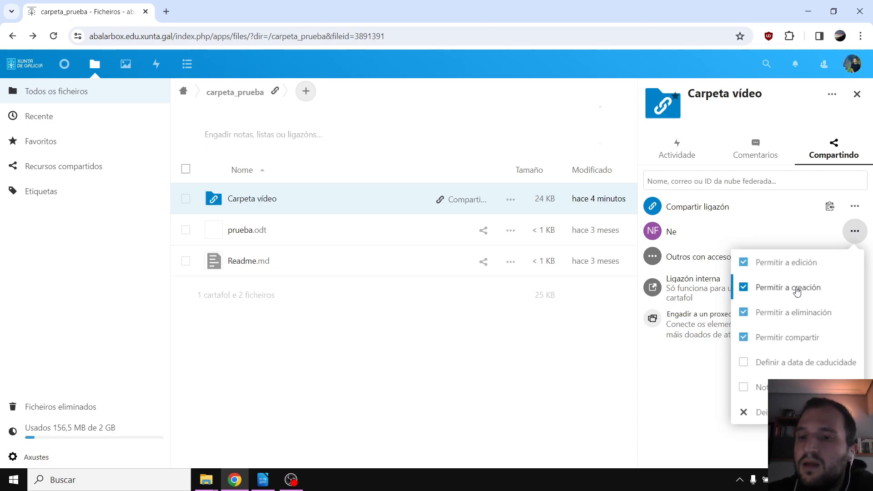
pyautogui.click(744, 264)
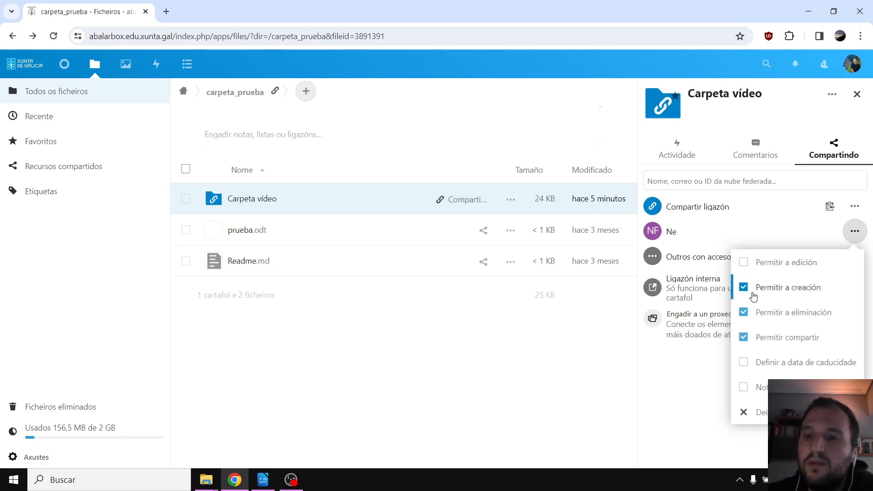
pyautogui.click(744, 313)
pyautogui.click(743, 337)
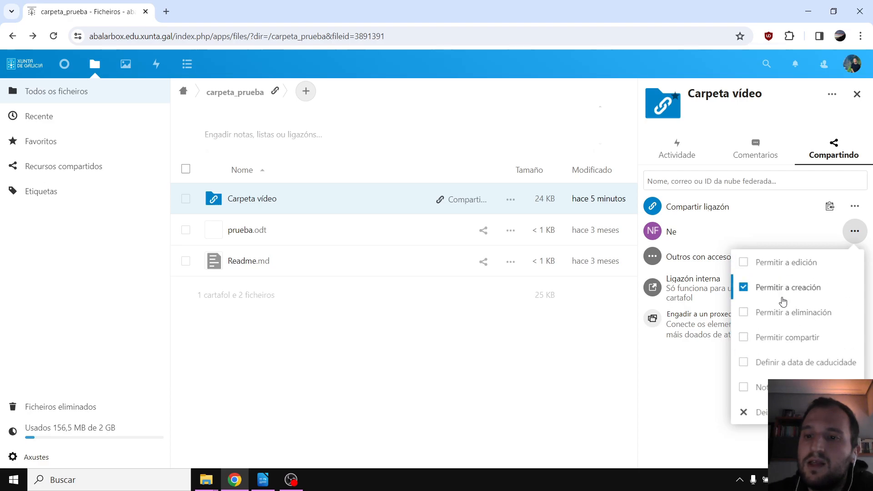